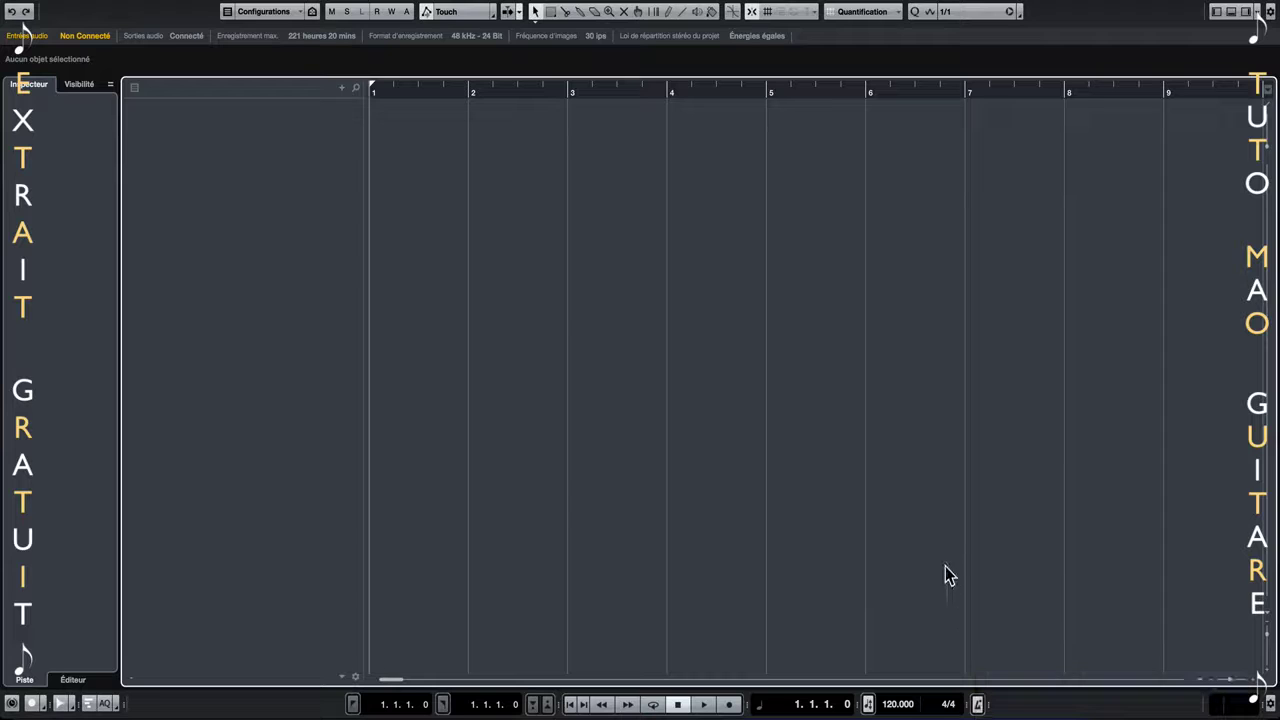
# - Set the project tempo to 115 BPM and play the metronome to hear the new speed
pyautogui.press('space')
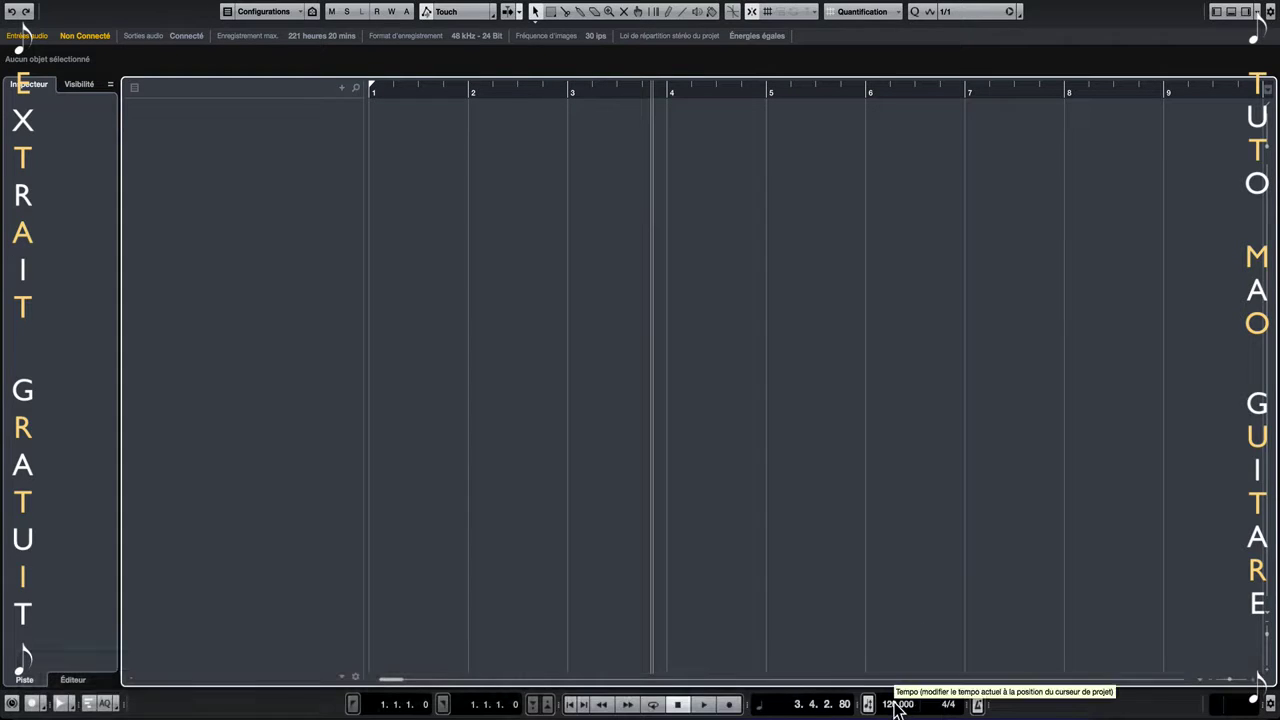
pyautogui.doubleClick(895, 704)
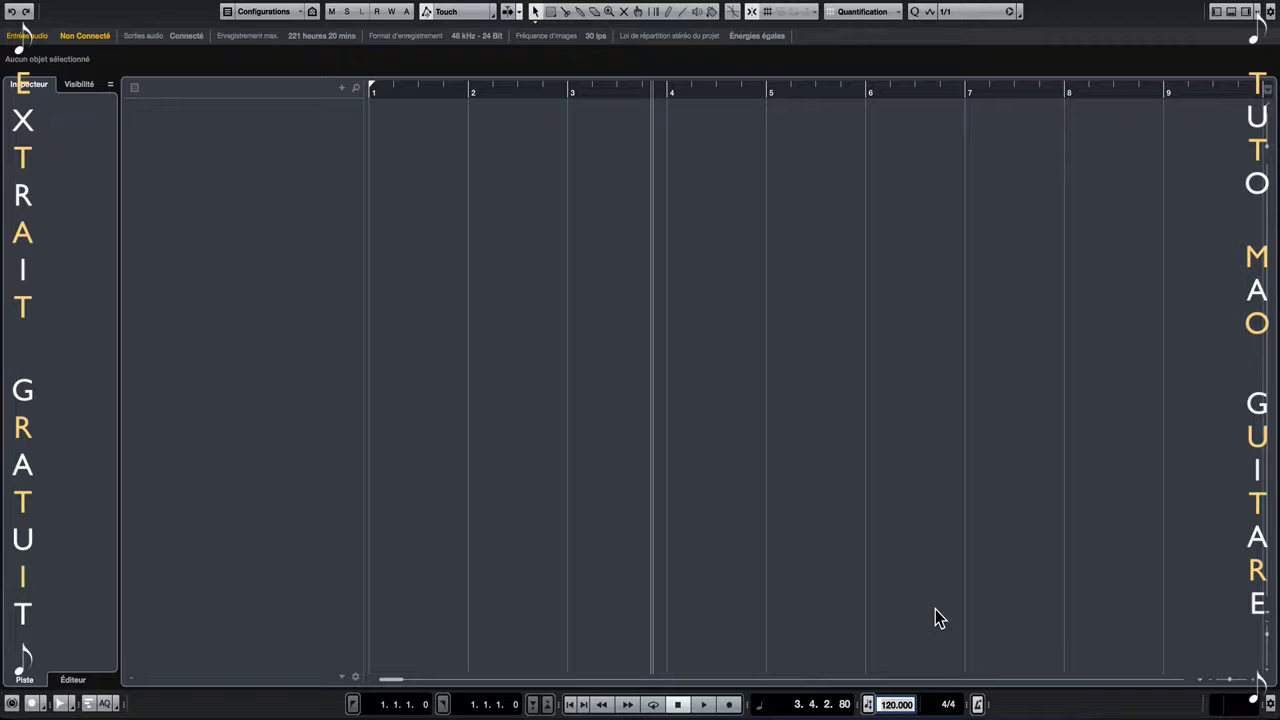
pyautogui.write('115')
pyautogui.press('Return')
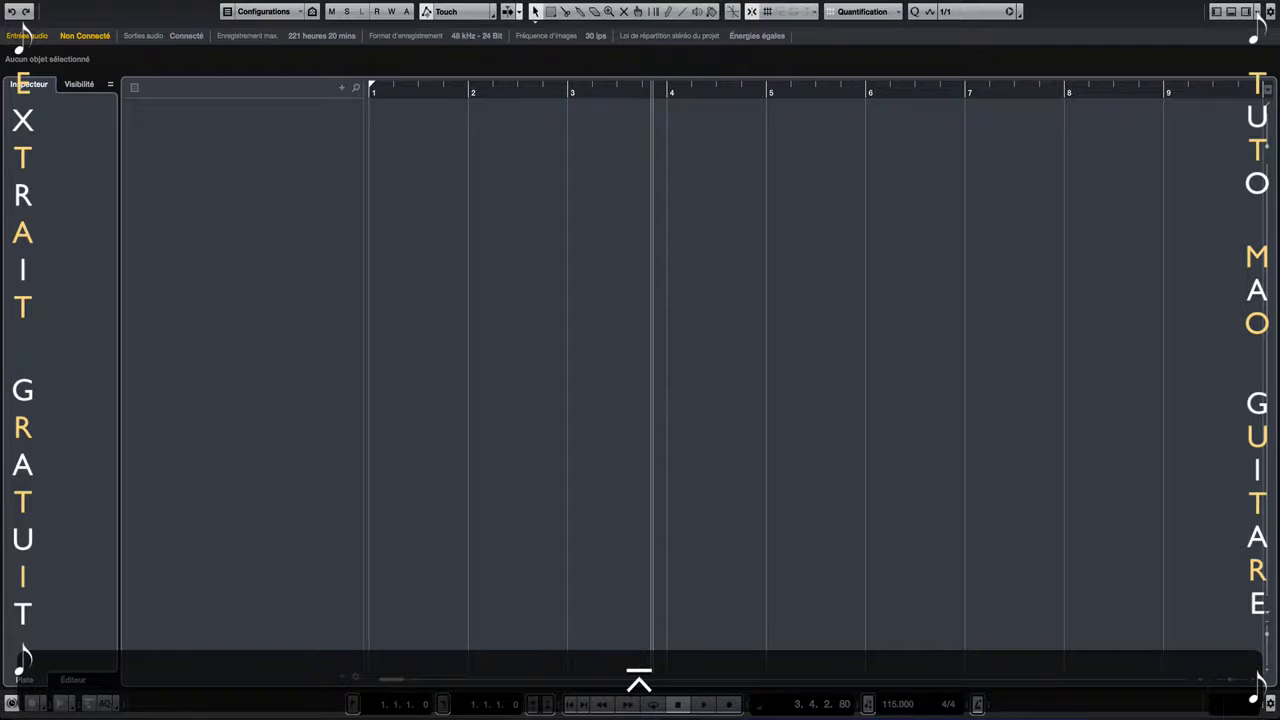
pyautogui.press('space')
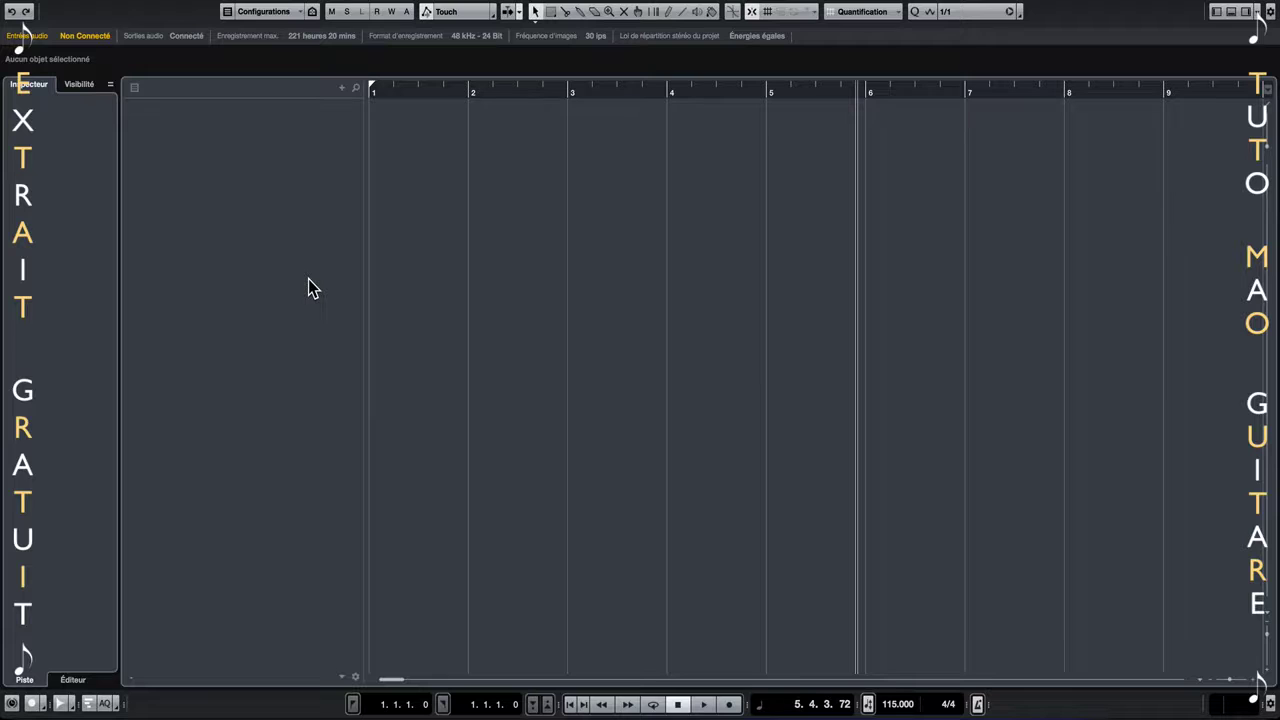
# - Try out the tempo calculator by tapping a tempo over 4 beats, without inserting it in the tempo track
pyautogui.click(178, 8)
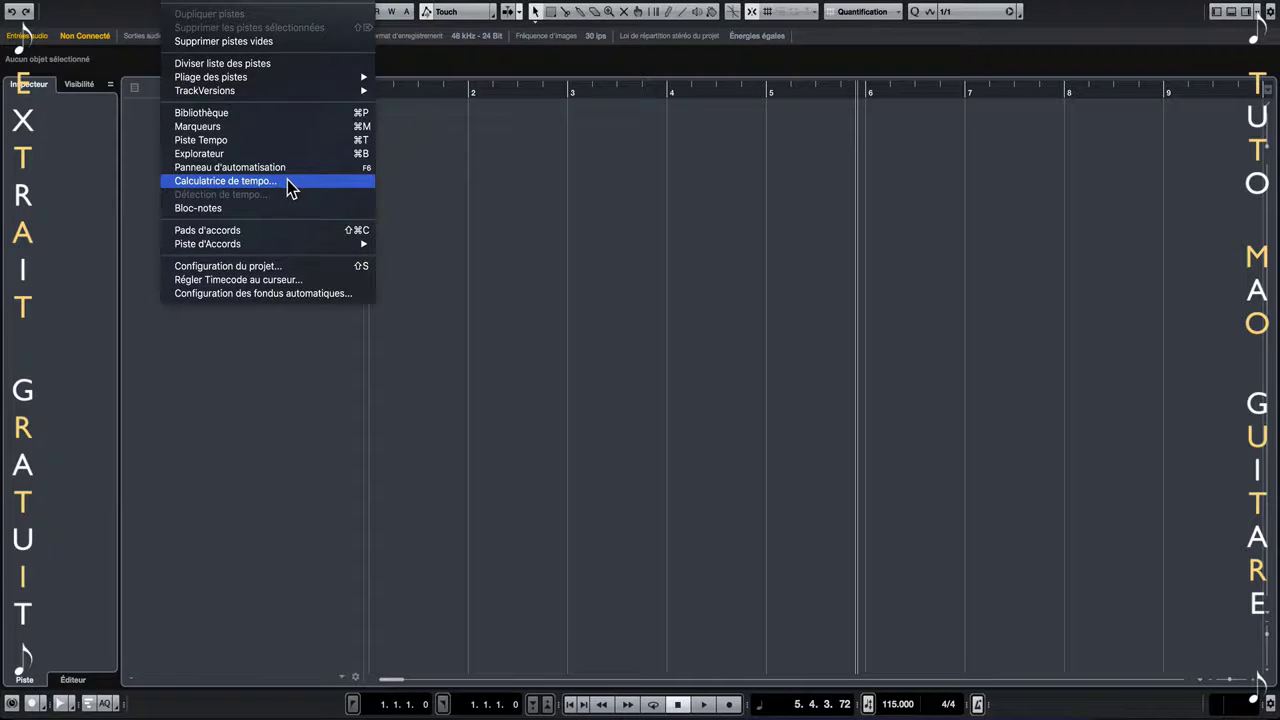
pyautogui.click(289, 186)
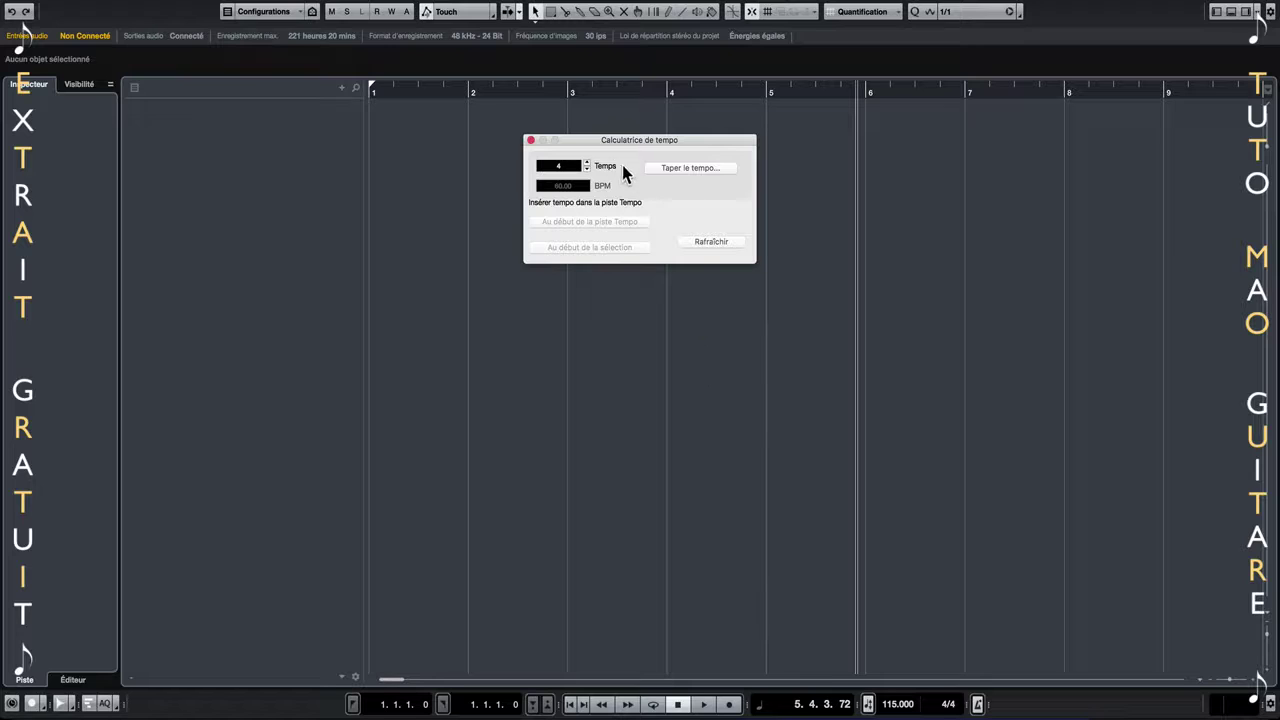
pyautogui.click(696, 168)
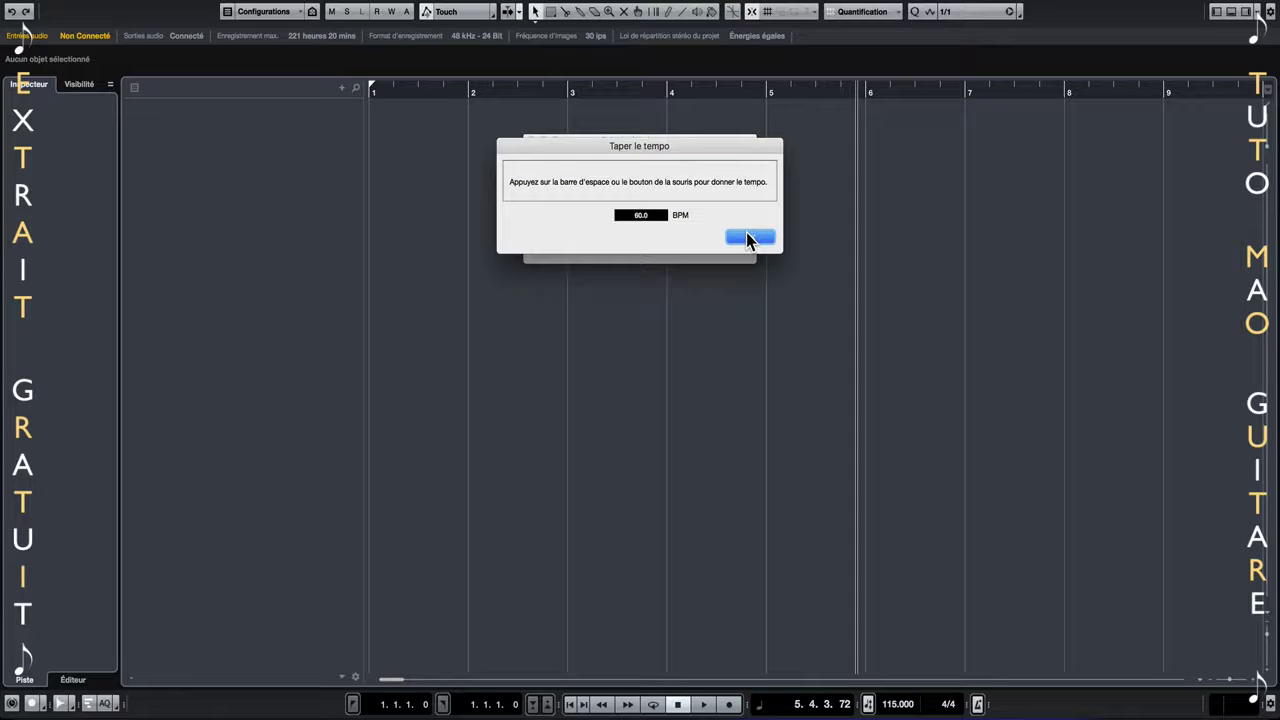
pyautogui.press('space')
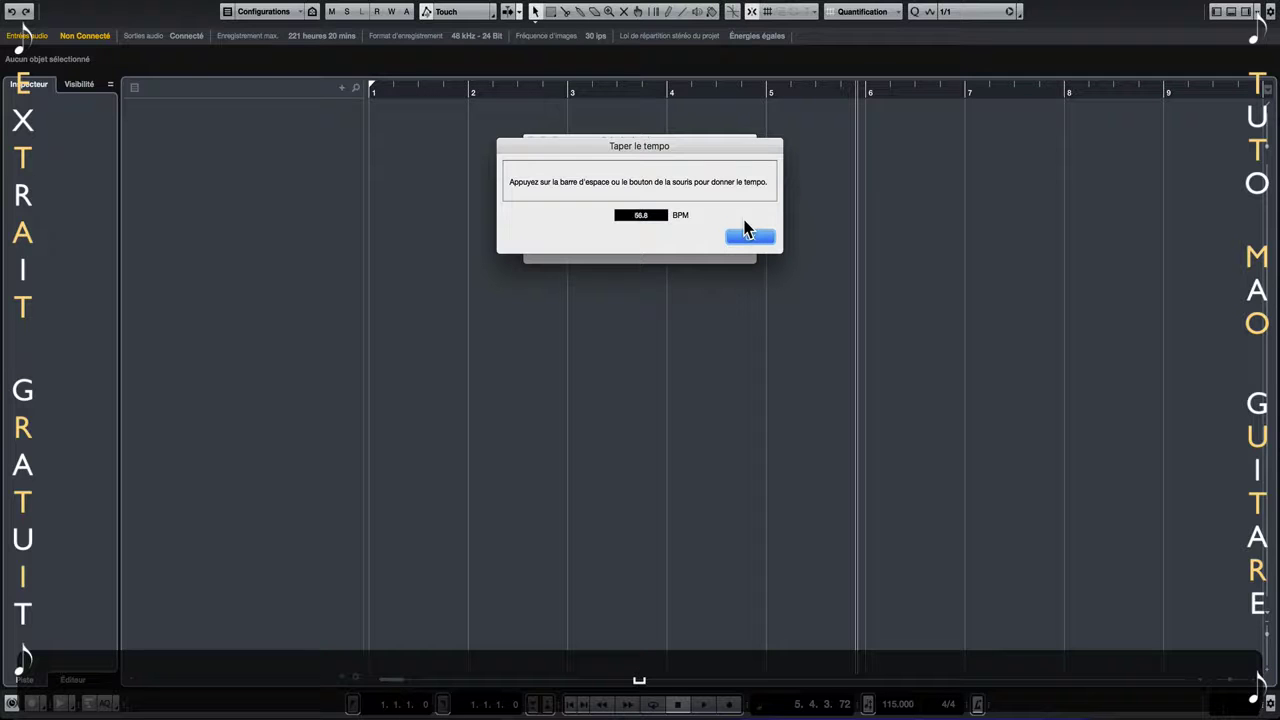
pyautogui.click(757, 238)
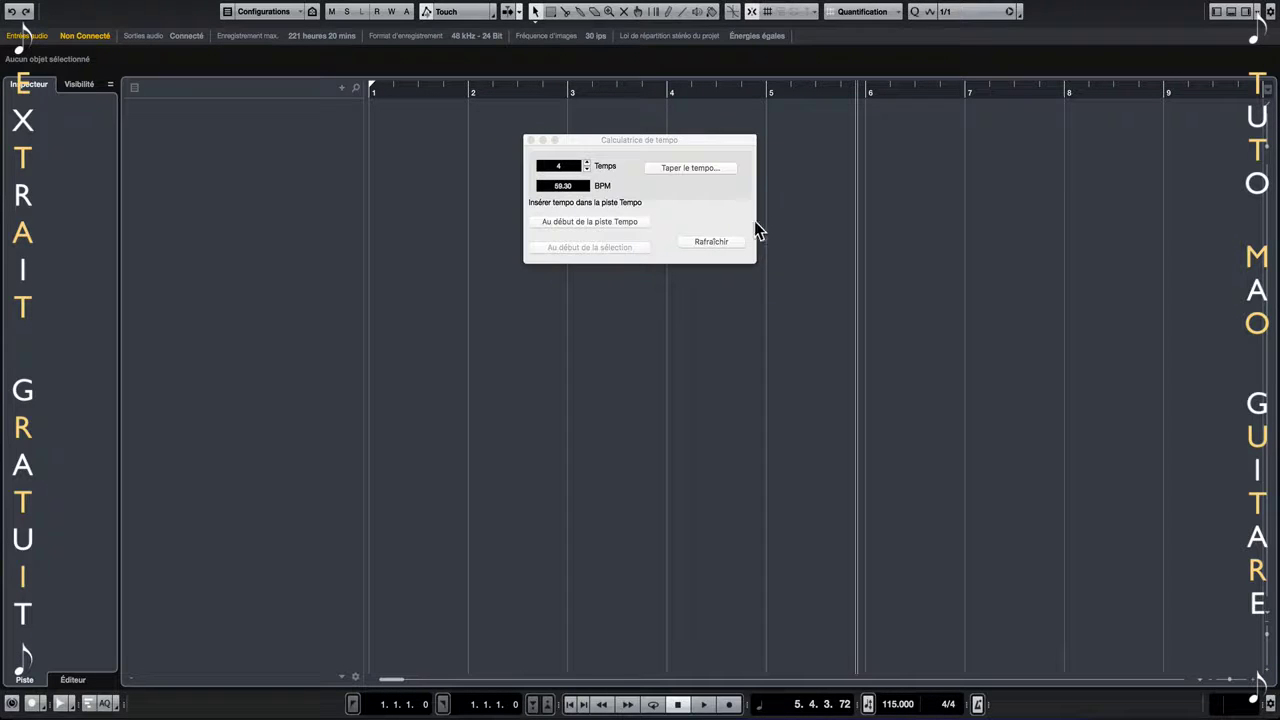
pyautogui.click(683, 170)
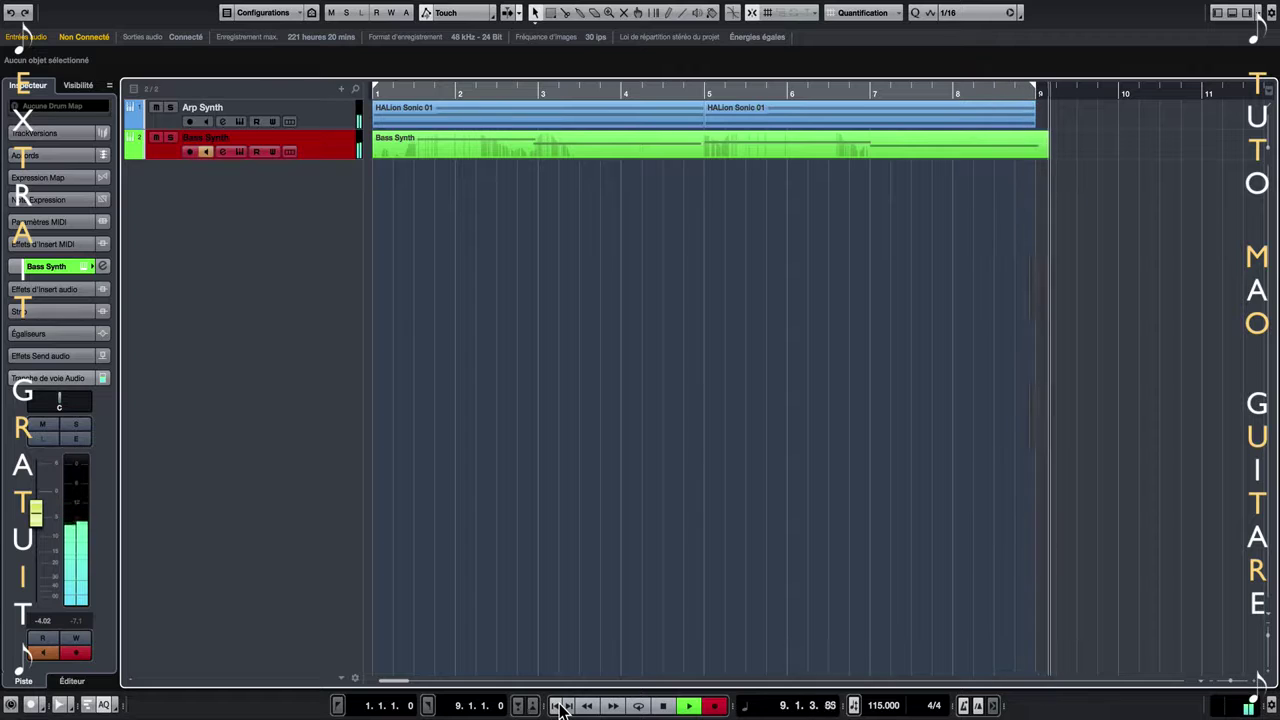
# - Stop recording, trim the Bass Synth clip to end at bar 9, and play the take from the start
pyautogui.press('space')
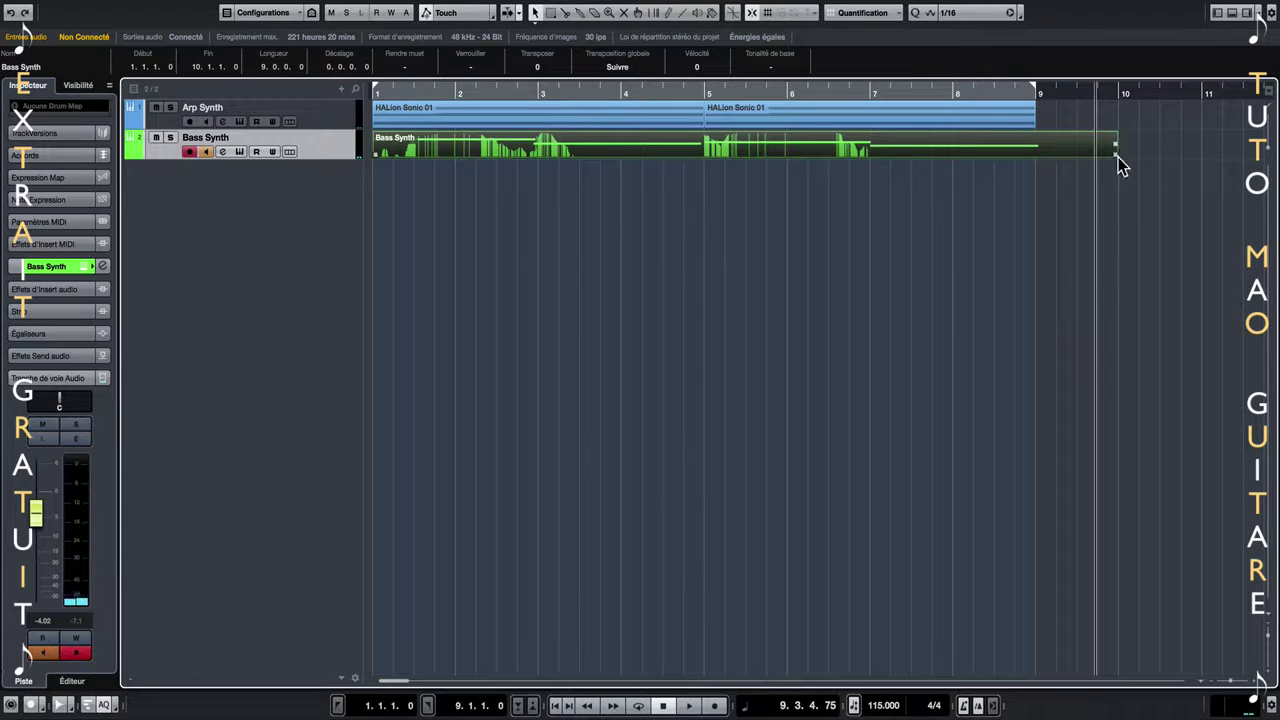
pyautogui.moveTo(1114, 152); pyautogui.dragTo(1031, 160)
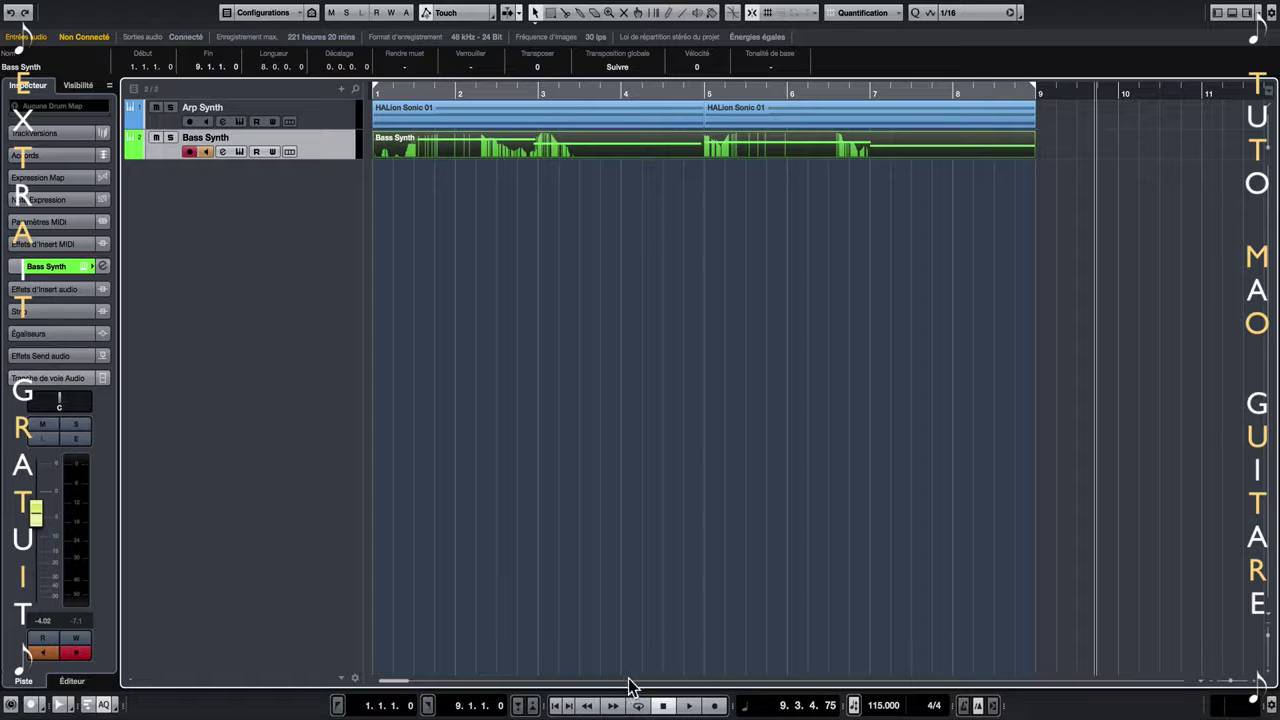
pyautogui.click(560, 707)
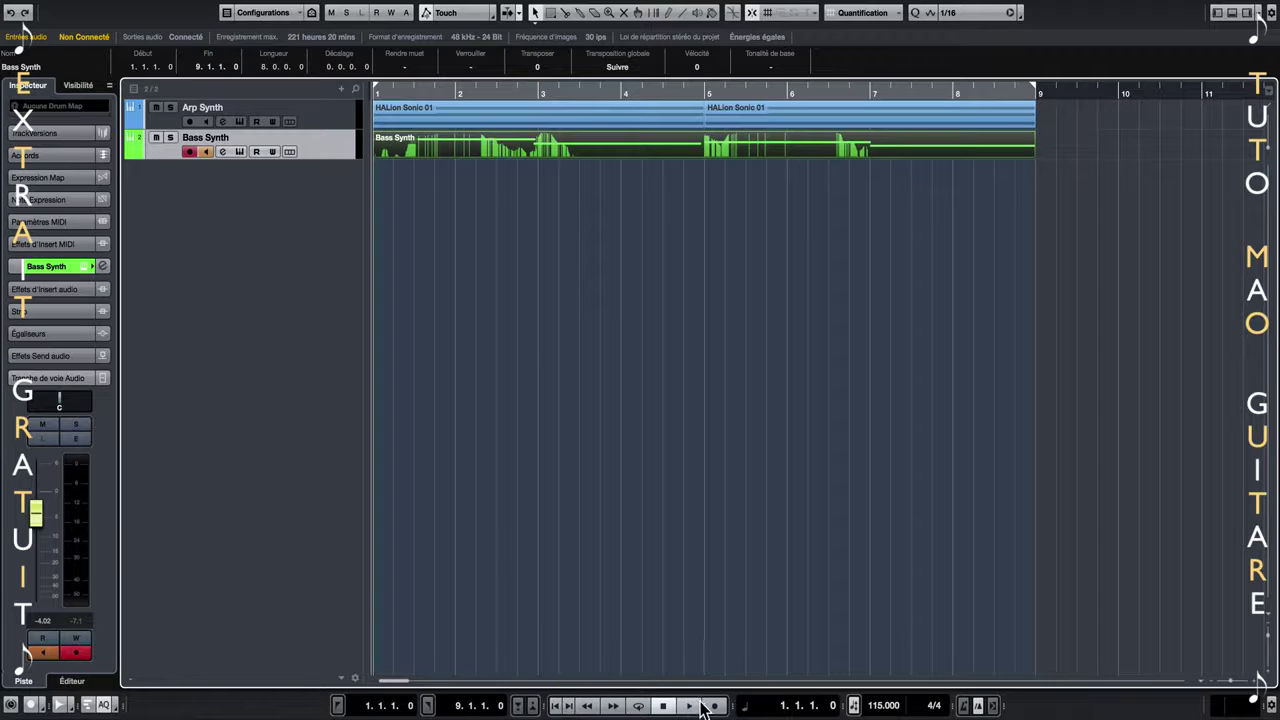
pyautogui.click(690, 707)
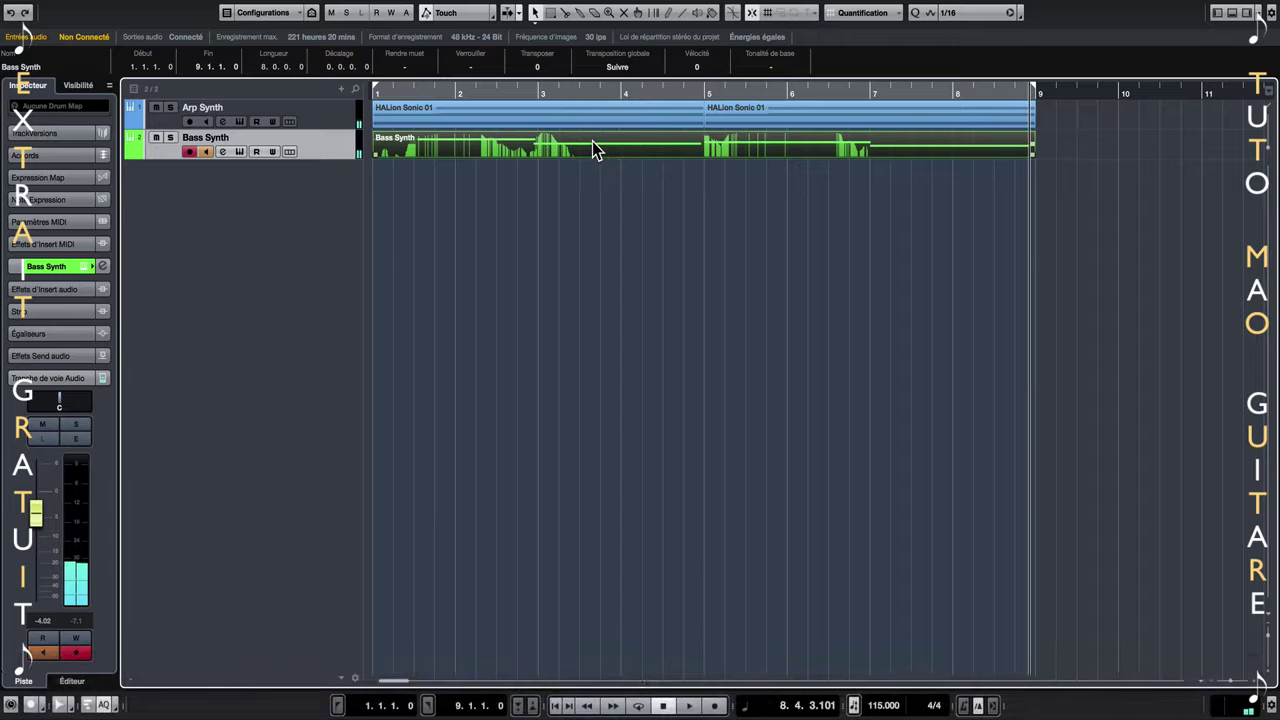
# - Align the F2, C2, D2 and A#1 bass notes so each lasts exactly two bars, with the last ending at bar 9
pyautogui.doubleClick(592, 141)
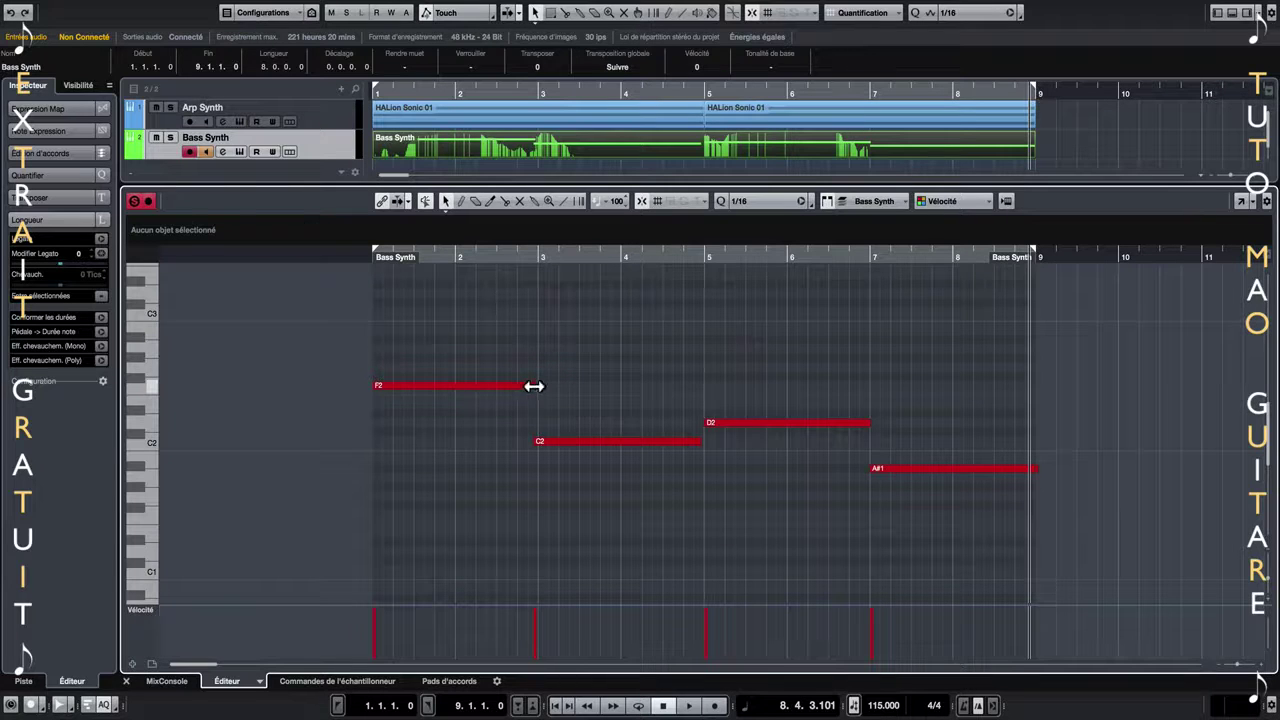
pyautogui.moveTo(534, 386); pyautogui.dragTo(538, 386)
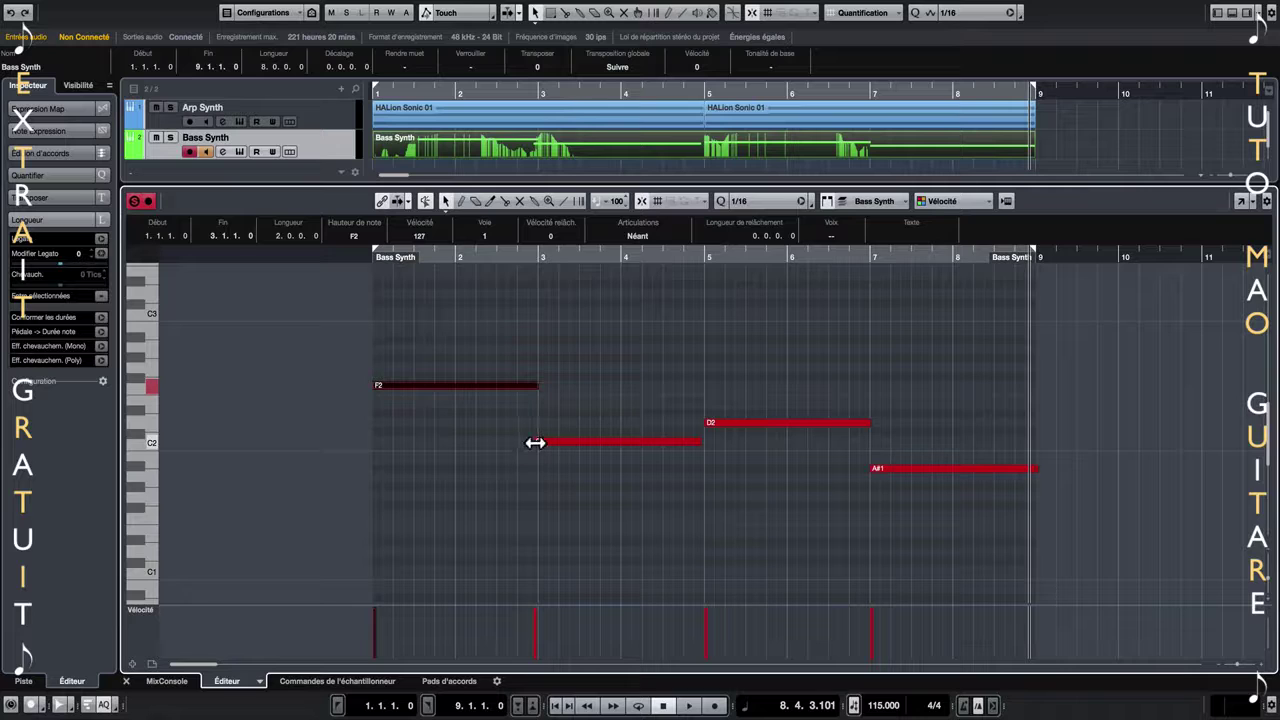
pyautogui.moveTo(535, 443); pyautogui.dragTo(538, 445)
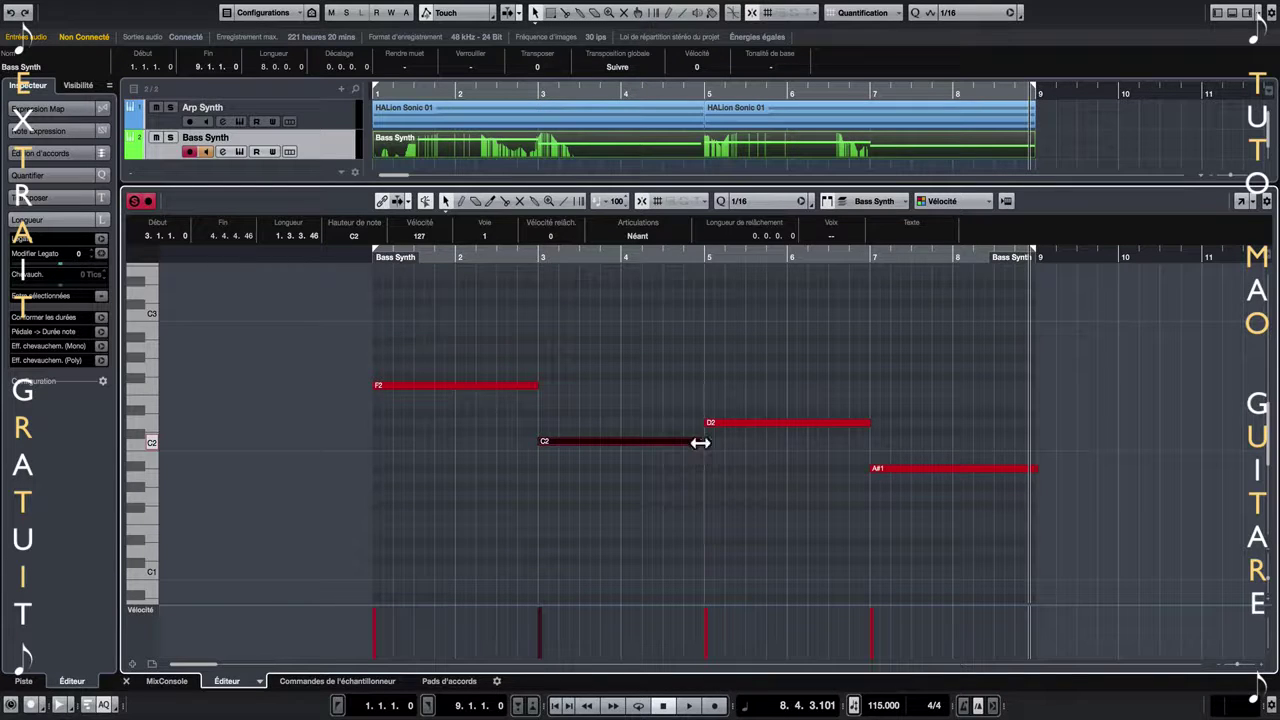
pyautogui.moveTo(703, 442); pyautogui.dragTo(705, 443)
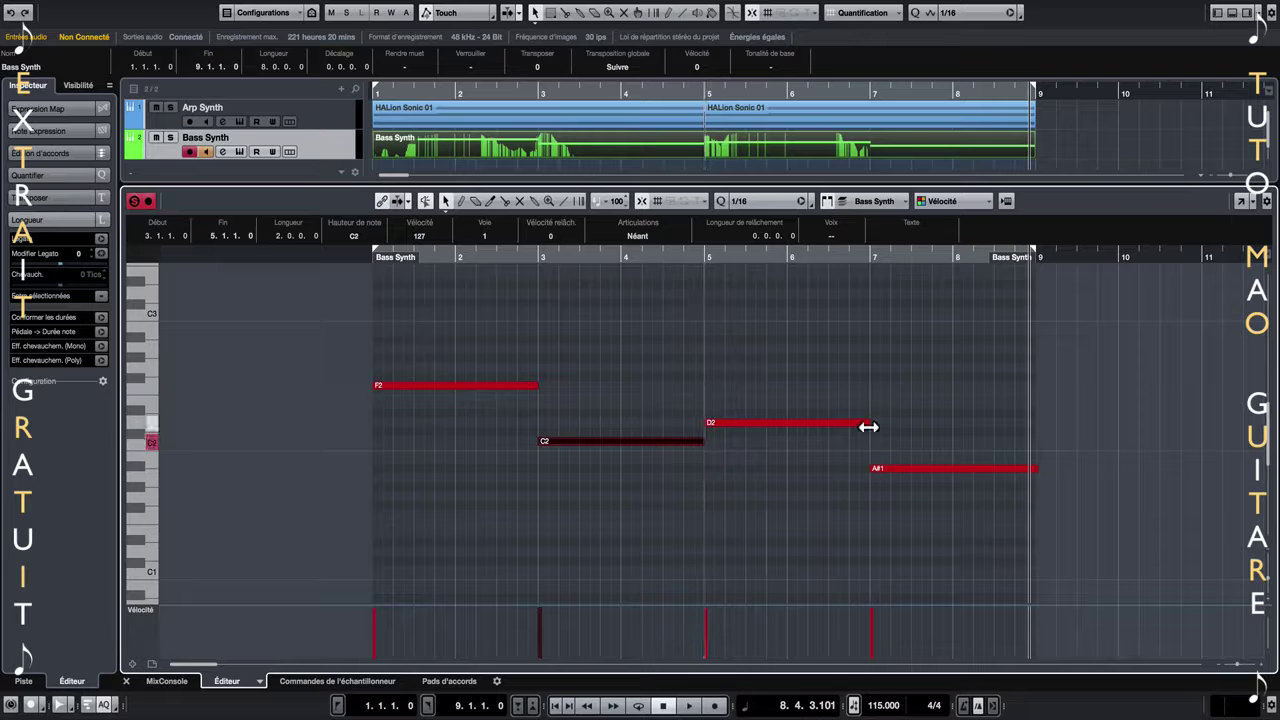
pyautogui.moveTo(864, 426); pyautogui.dragTo(869, 426)
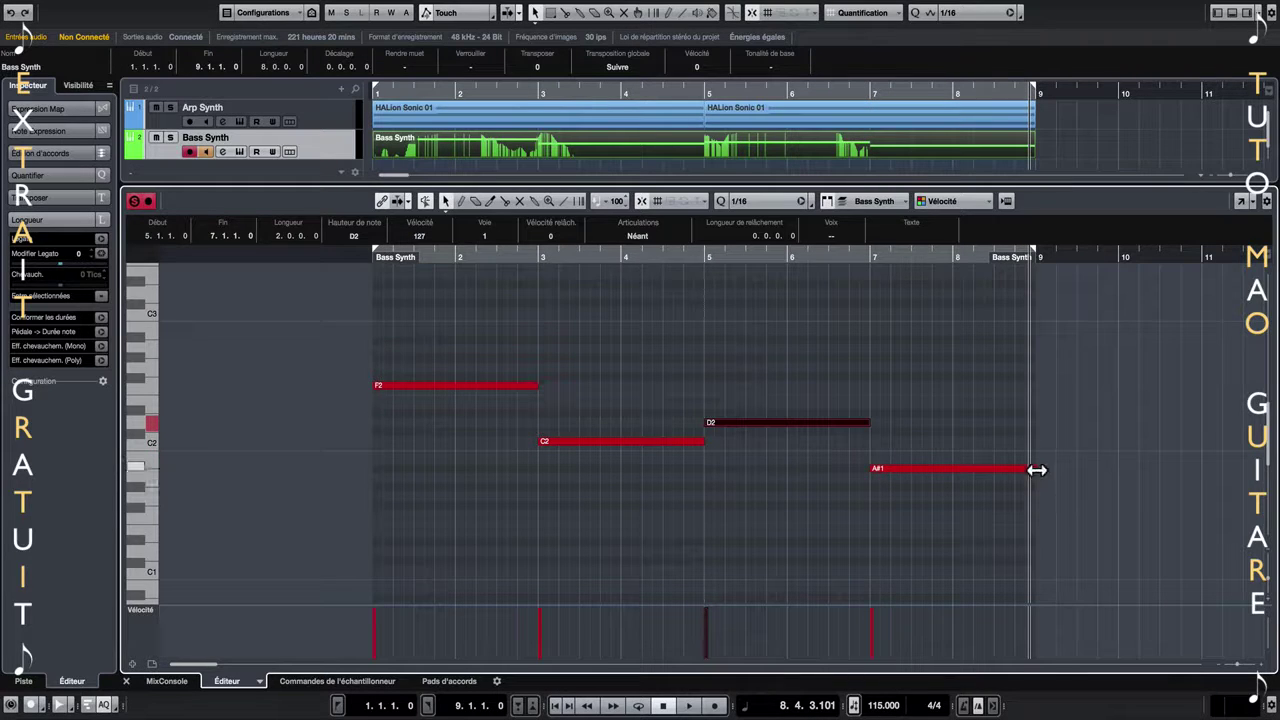
pyautogui.moveTo(1036, 470)
pyautogui.mouseDown()
pyautogui.moveTo(1018, 470)
pyautogui.moveTo(1034, 470)
pyautogui.mouseUp()
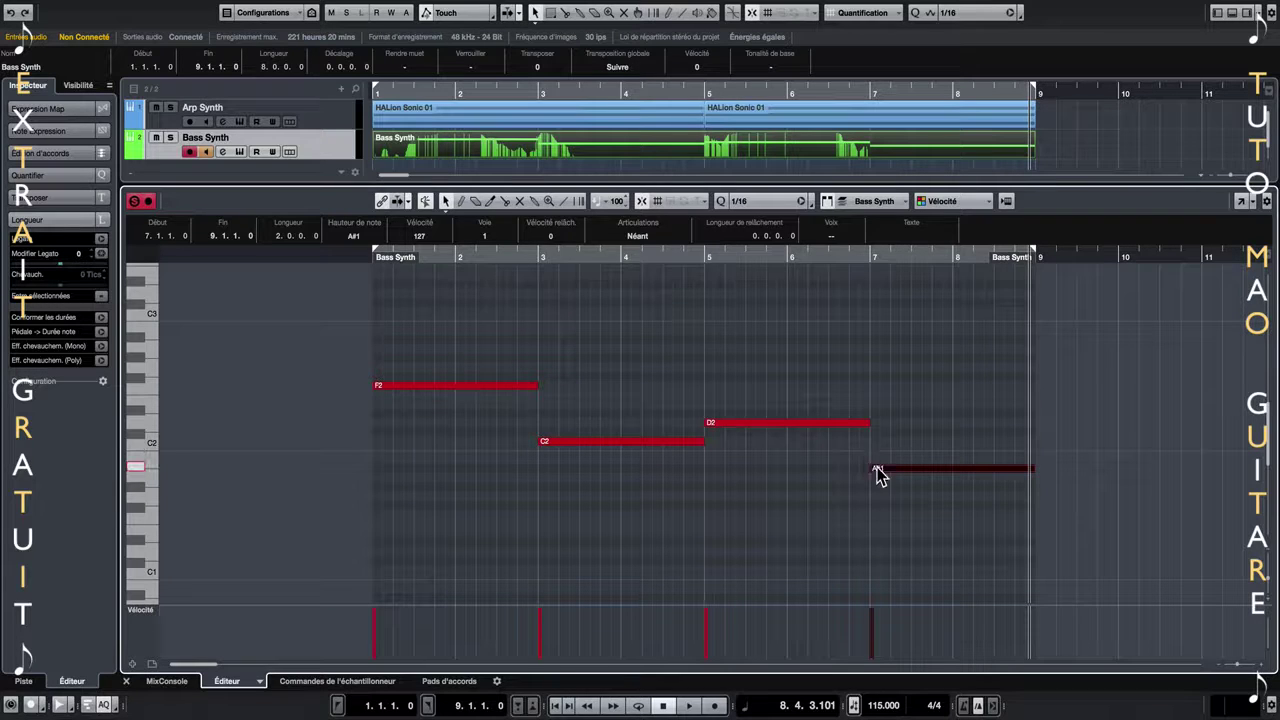
pyautogui.click(1232, 14)
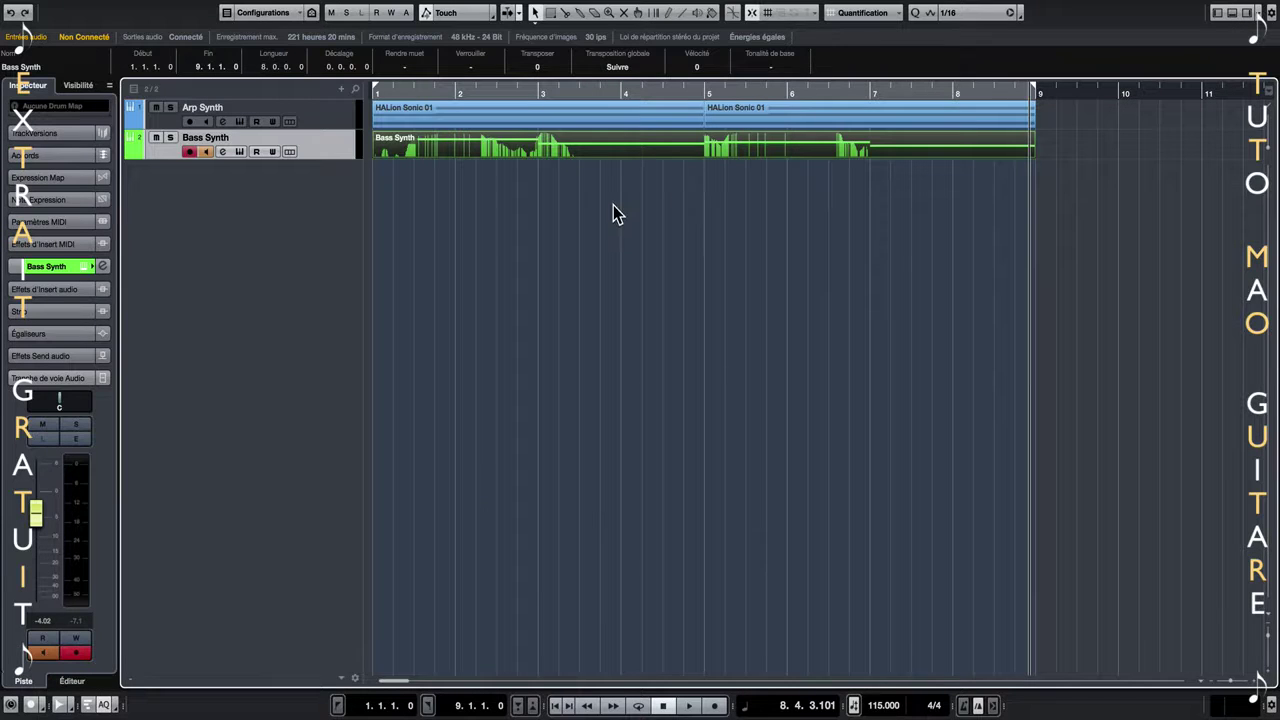
# - Solo the Bass Synth track and play it from the start of the project
pyautogui.click(560, 707)
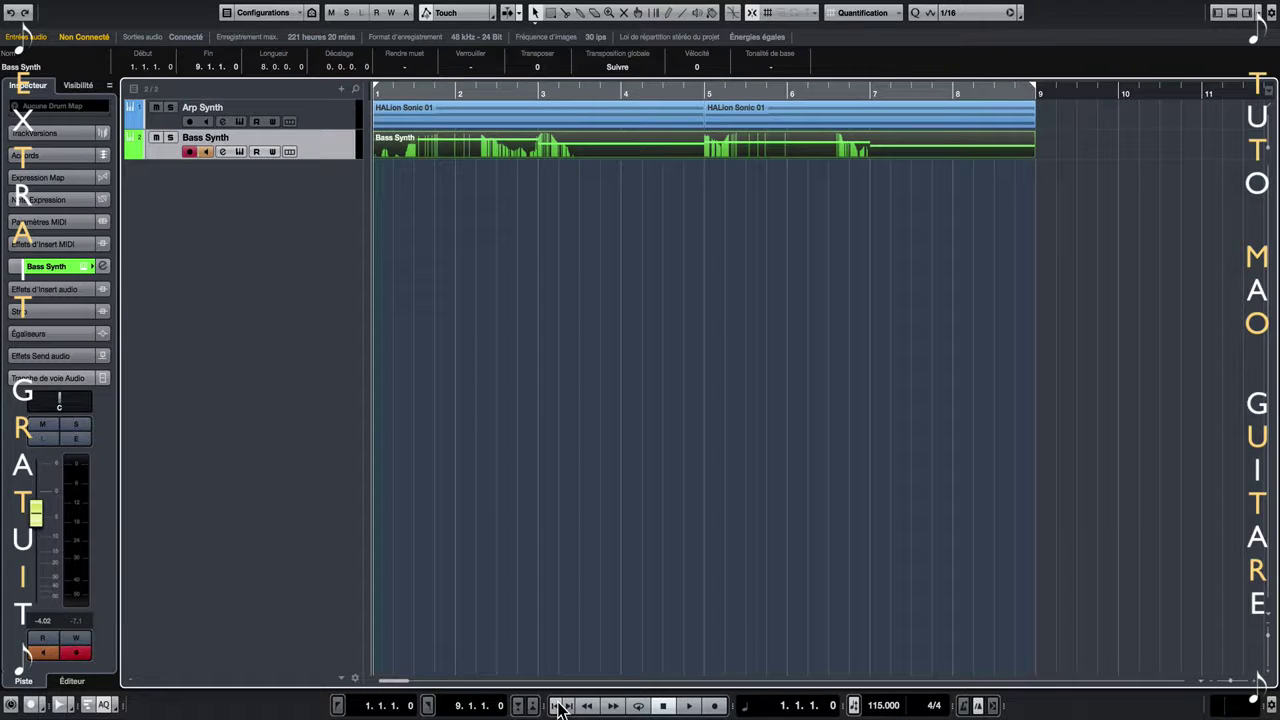
pyautogui.click(170, 137)
pyautogui.press('space')
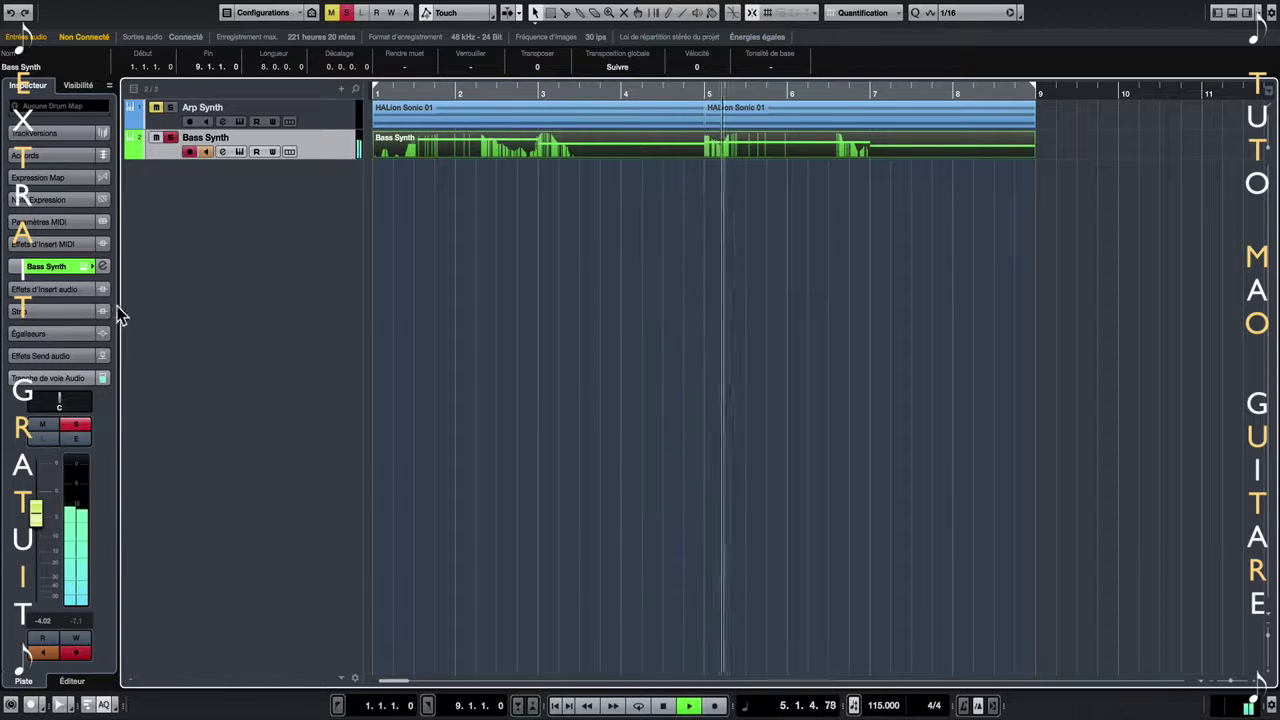
# - Load the Super Taurus synth bass preset in the Bass Synth track's HALion Sonic and audition it from bar 1
pyautogui.click(86, 268)
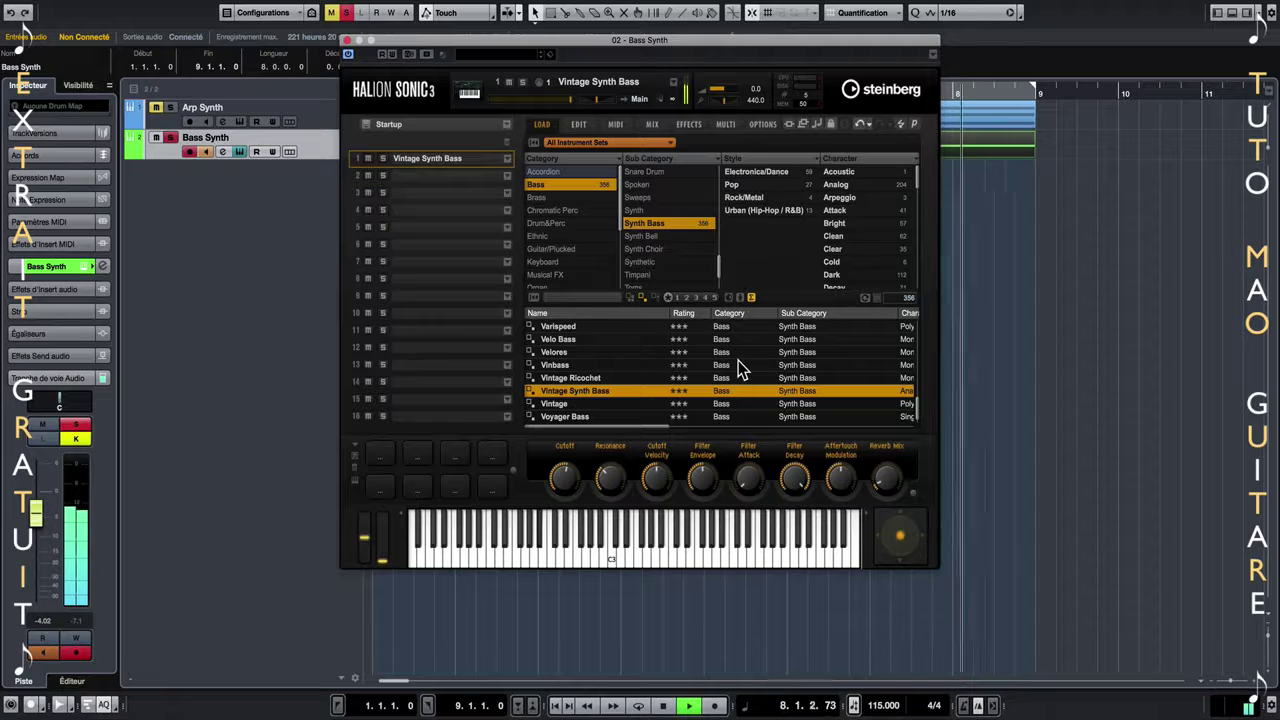
pyautogui.click(564, 326)
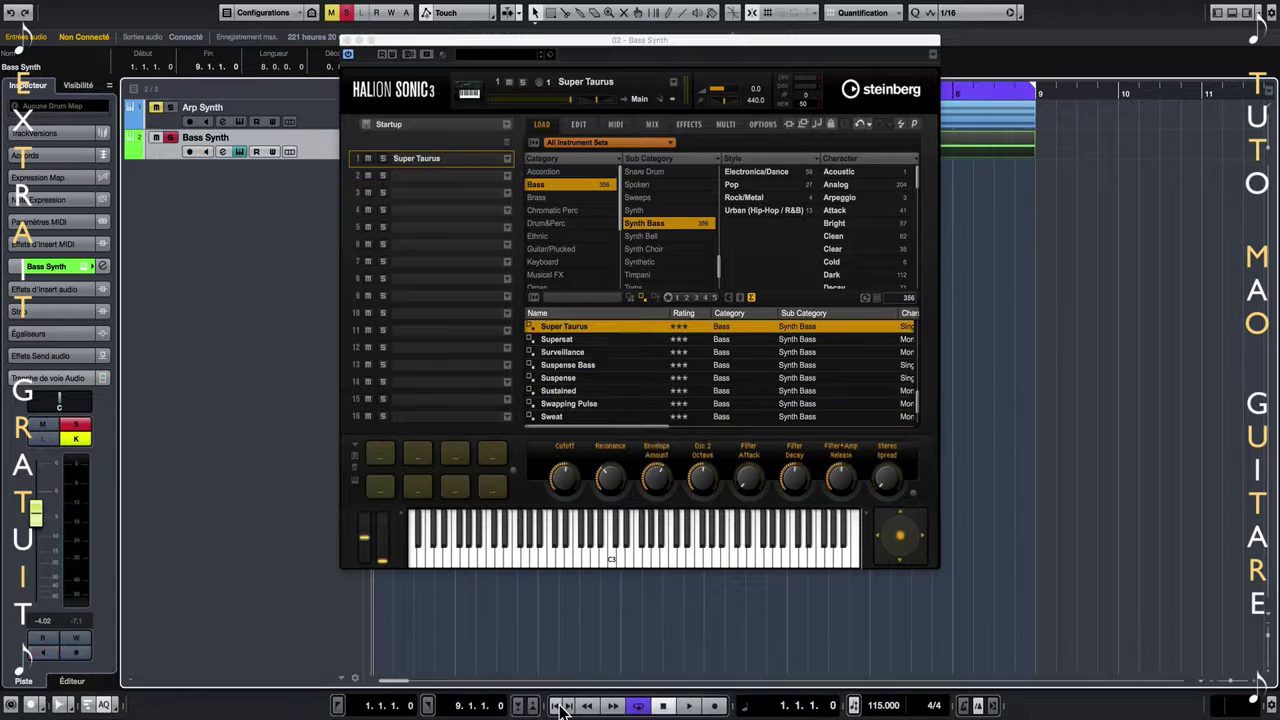
pyautogui.click(560, 706)
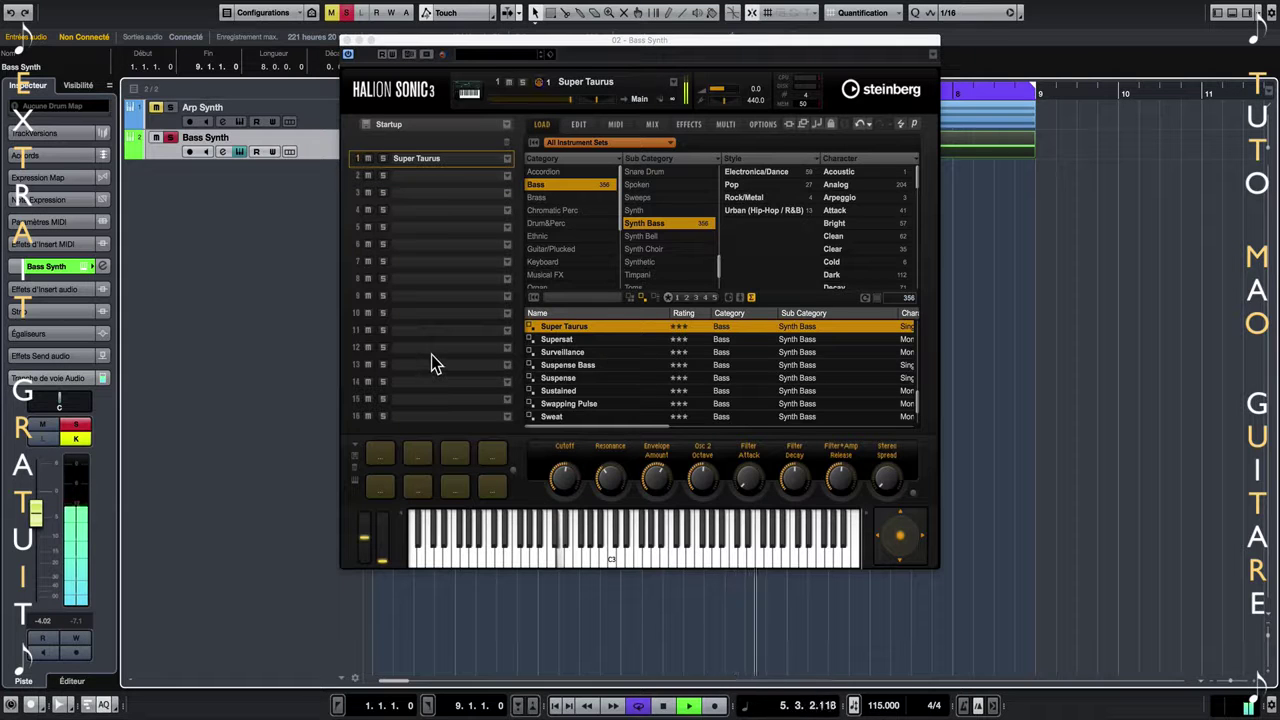
pyautogui.click(346, 41)
# - Unsolo the Bass Synth track and lower its volume to -5.50 dB during playback
pyautogui.click(172, 139)
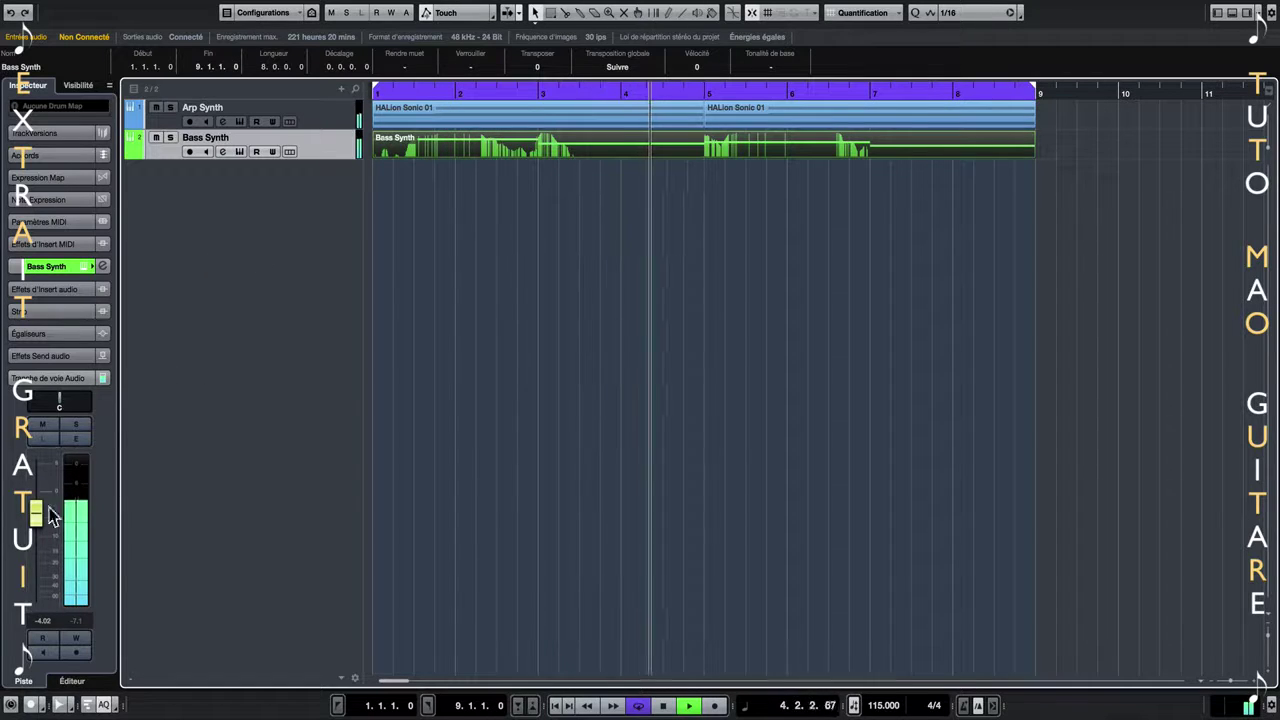
pyautogui.moveTo(35, 513); pyautogui.dragTo(35, 527)
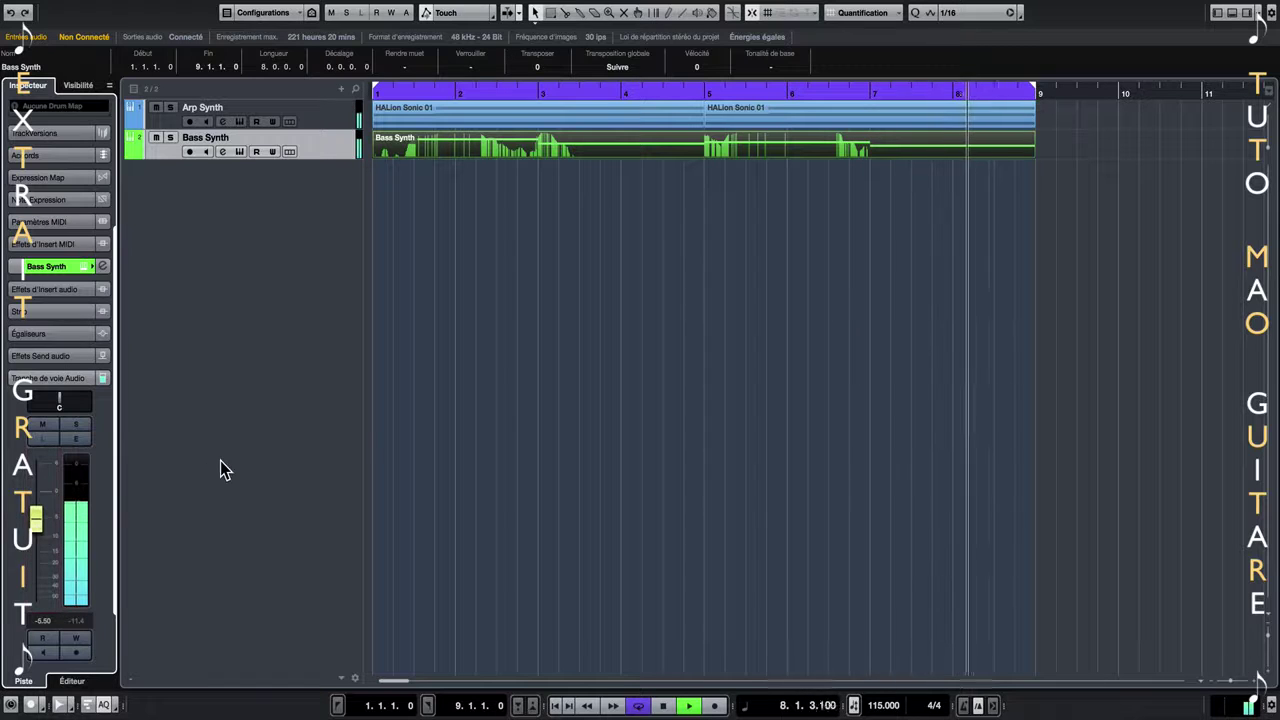
pyautogui.press('space')
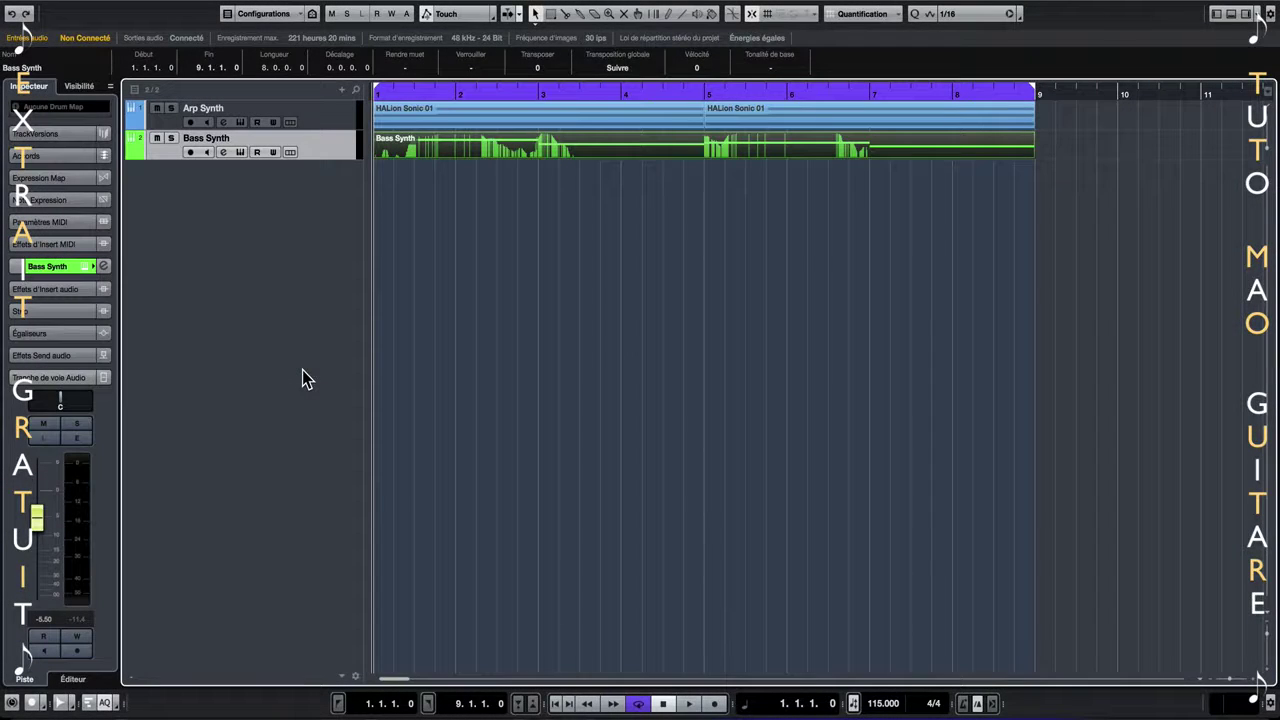
# - Duplicate all the Arp Synth and Bass Synth clips so the copies fill bars 9 to 17
pyautogui.press('g')
pyautogui.press('g')
pyautogui.press('g')
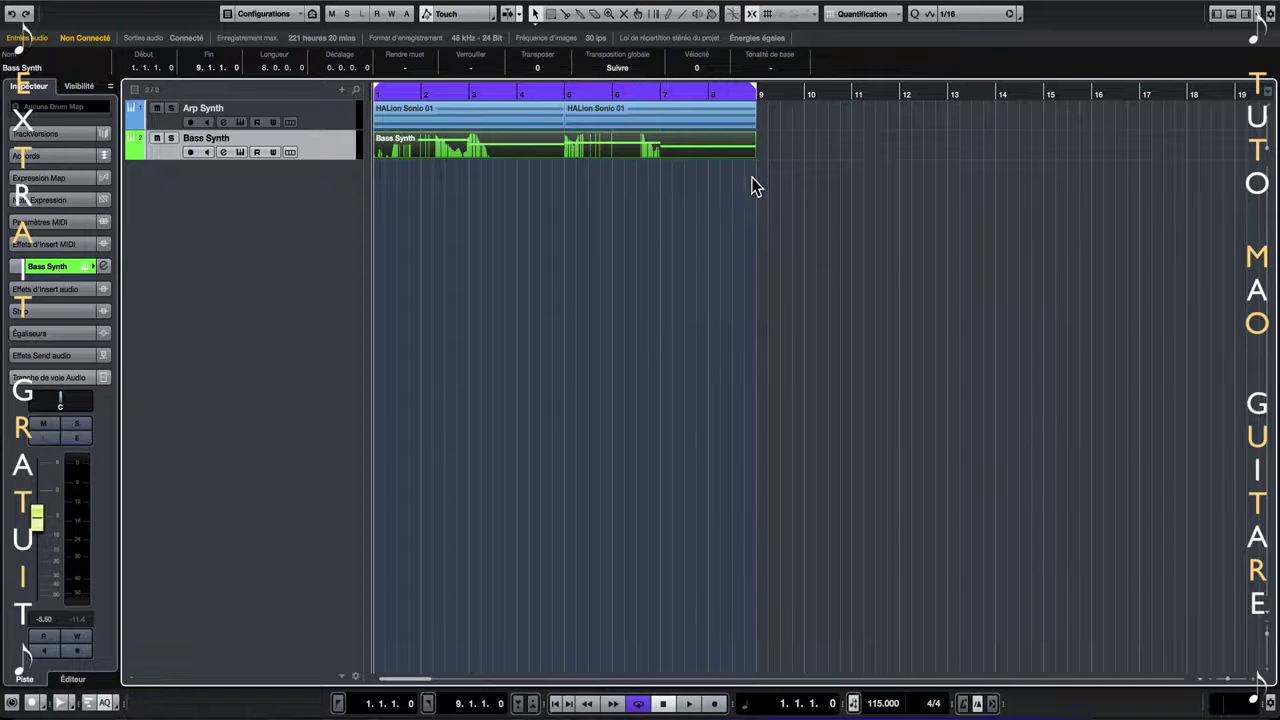
pyautogui.moveTo(751, 177); pyautogui.dragTo(398, 111)
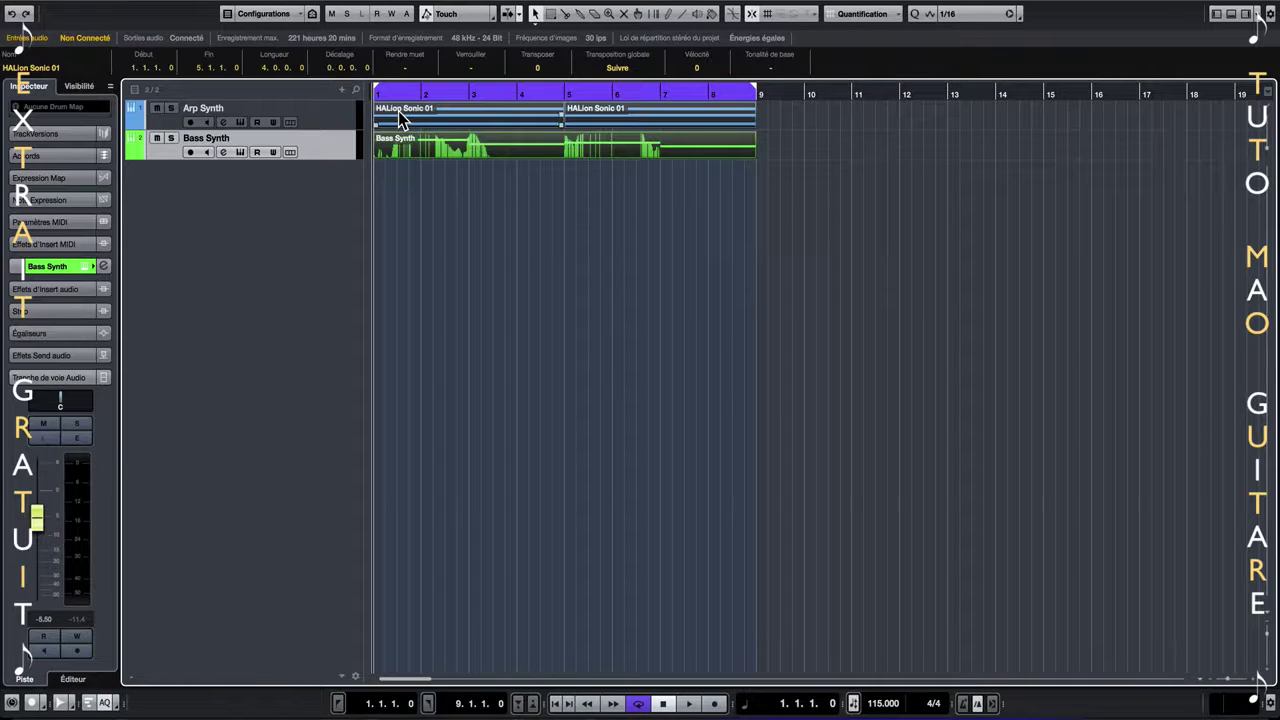
pyautogui.press('super+d')
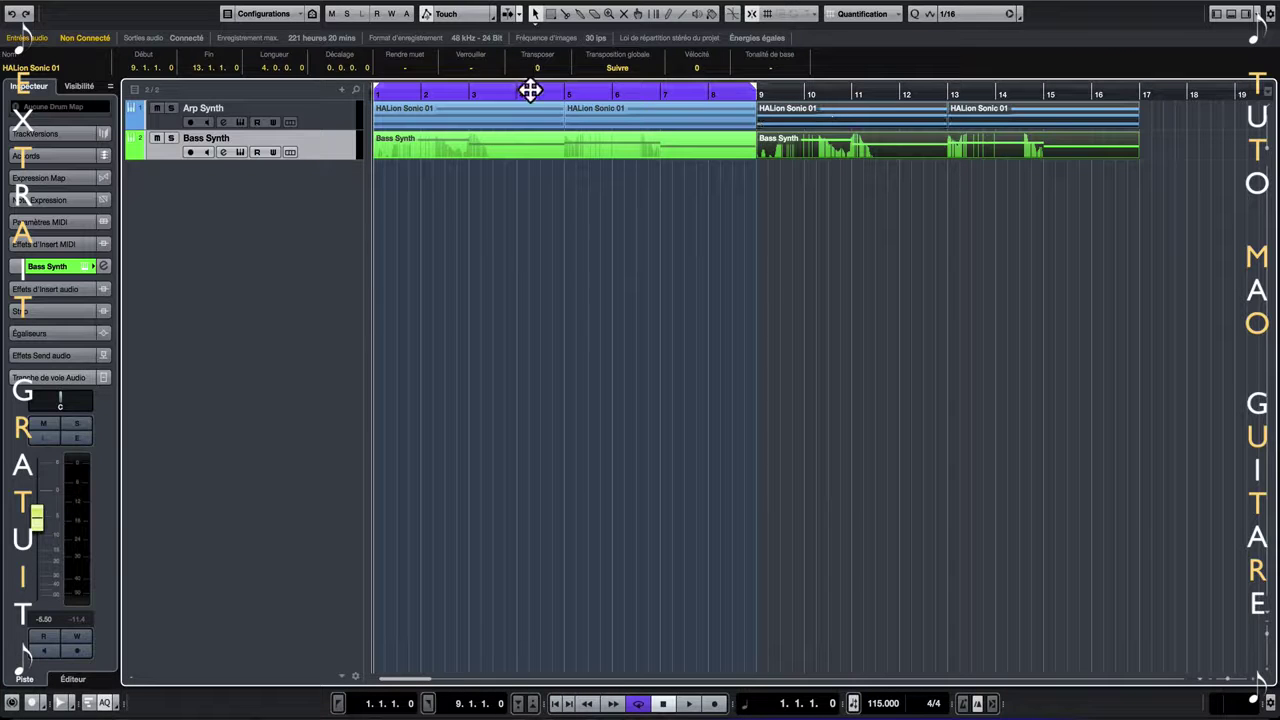
# - Set the loop range between the locators to bars 9 to 17, over the duplicated clips
pyautogui.moveTo(553, 93); pyautogui.dragTo(683, 103)
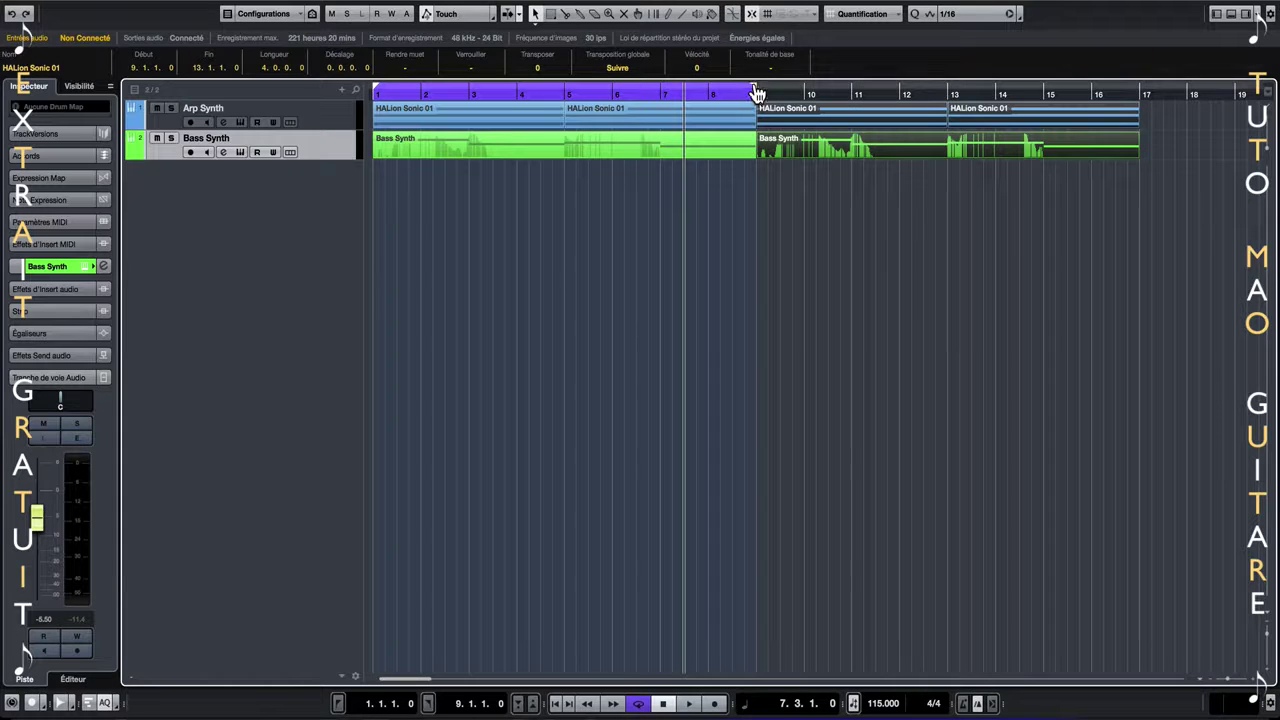
pyautogui.moveTo(757, 93); pyautogui.dragTo(1080, 95)
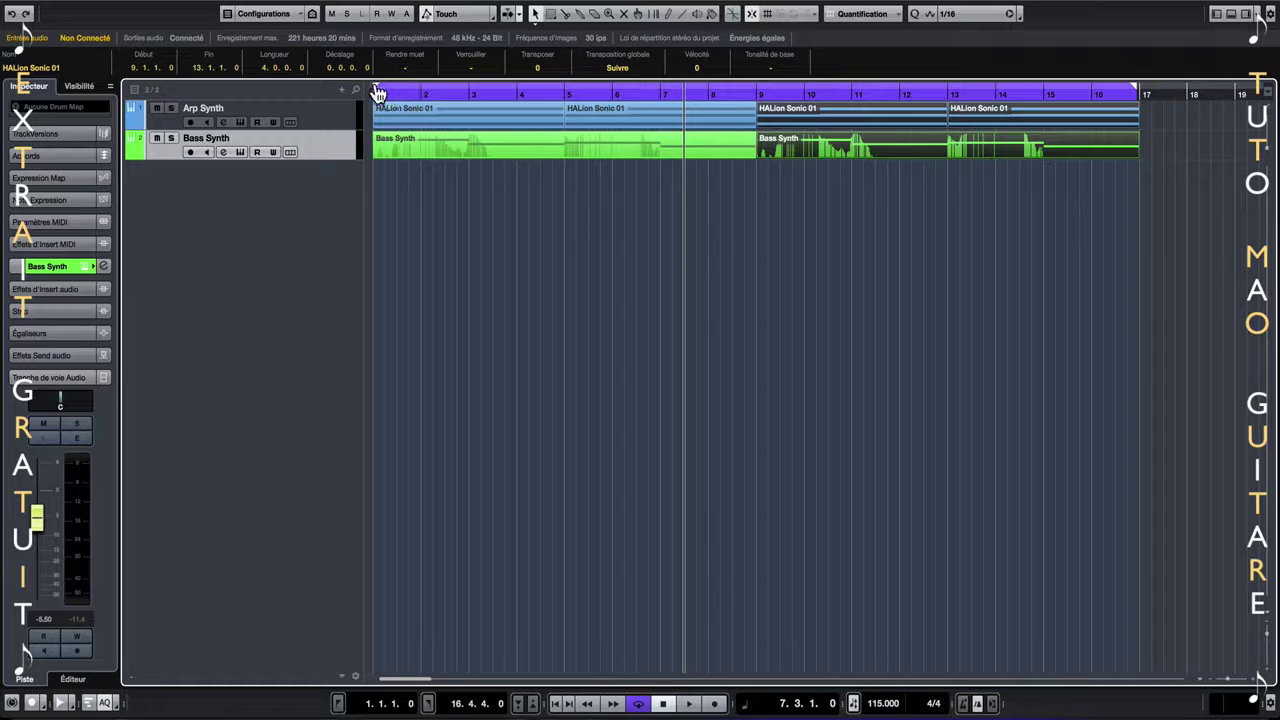
pyautogui.moveTo(378, 93); pyautogui.dragTo(568, 94)
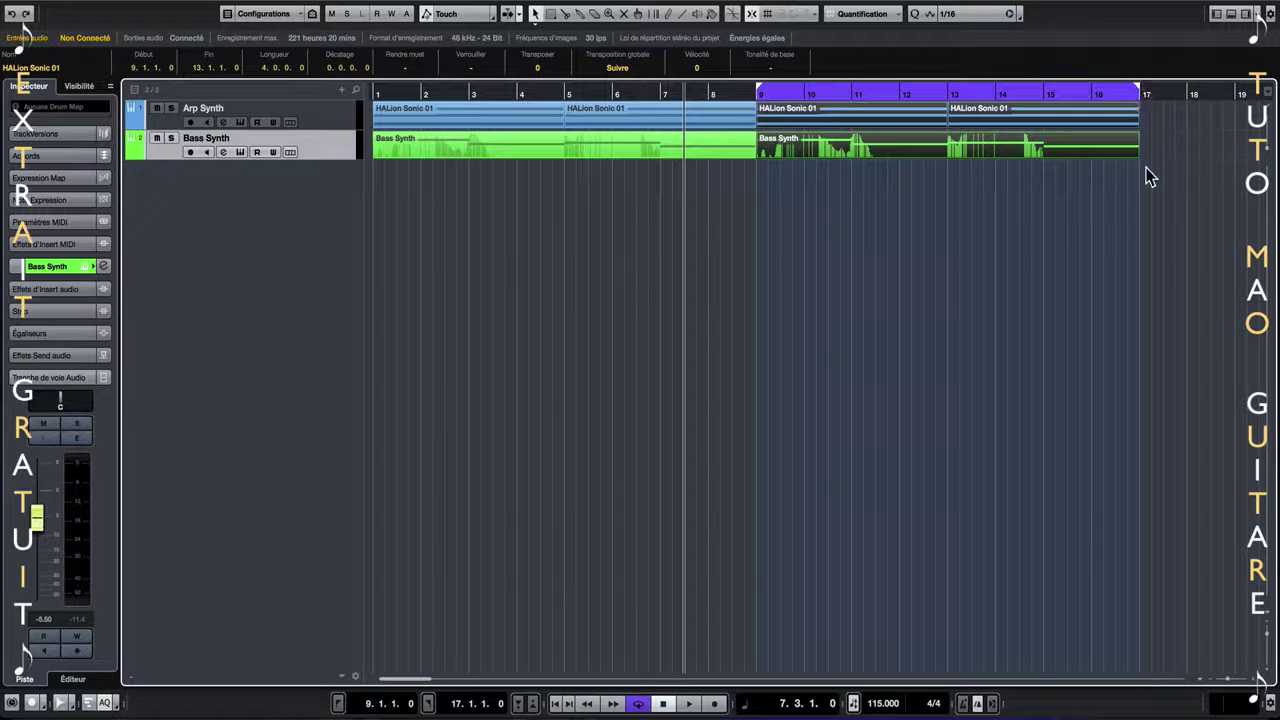
# - Add one instrument track with Steinberg's Groove Agent SE, routed to Stereo Out
pyautogui.rightClick(202, 208)
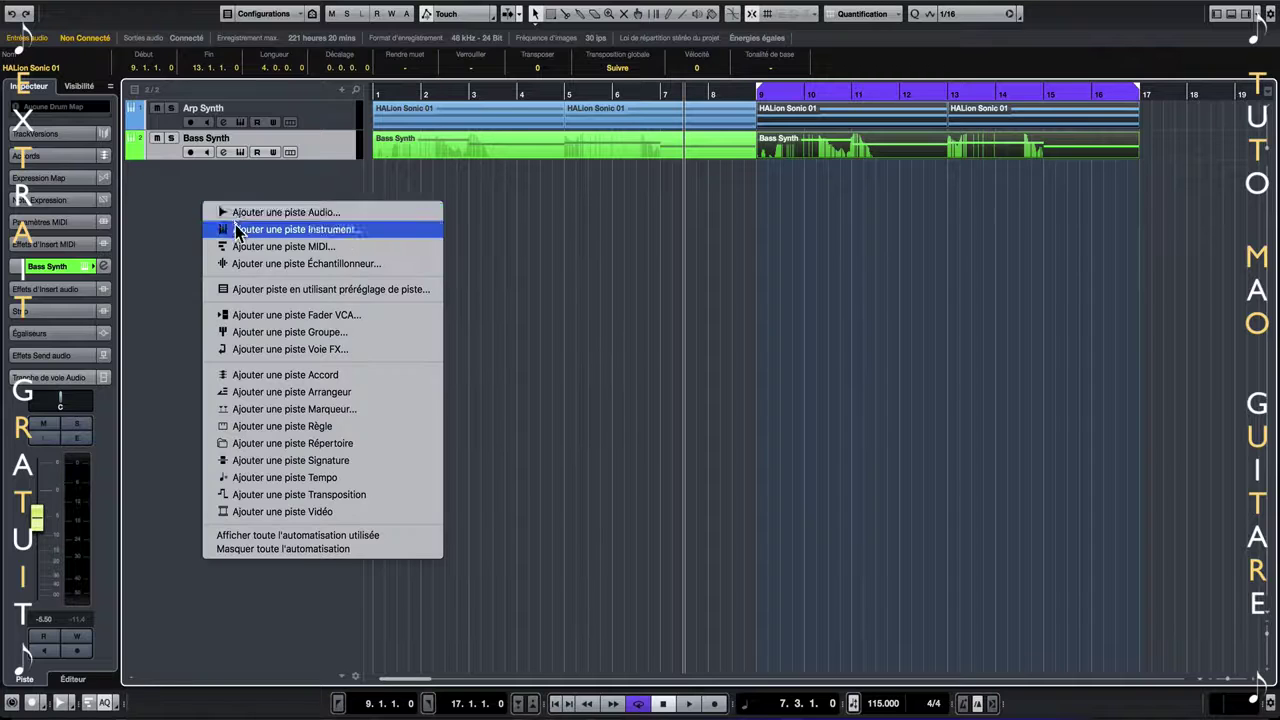
pyautogui.click(237, 229)
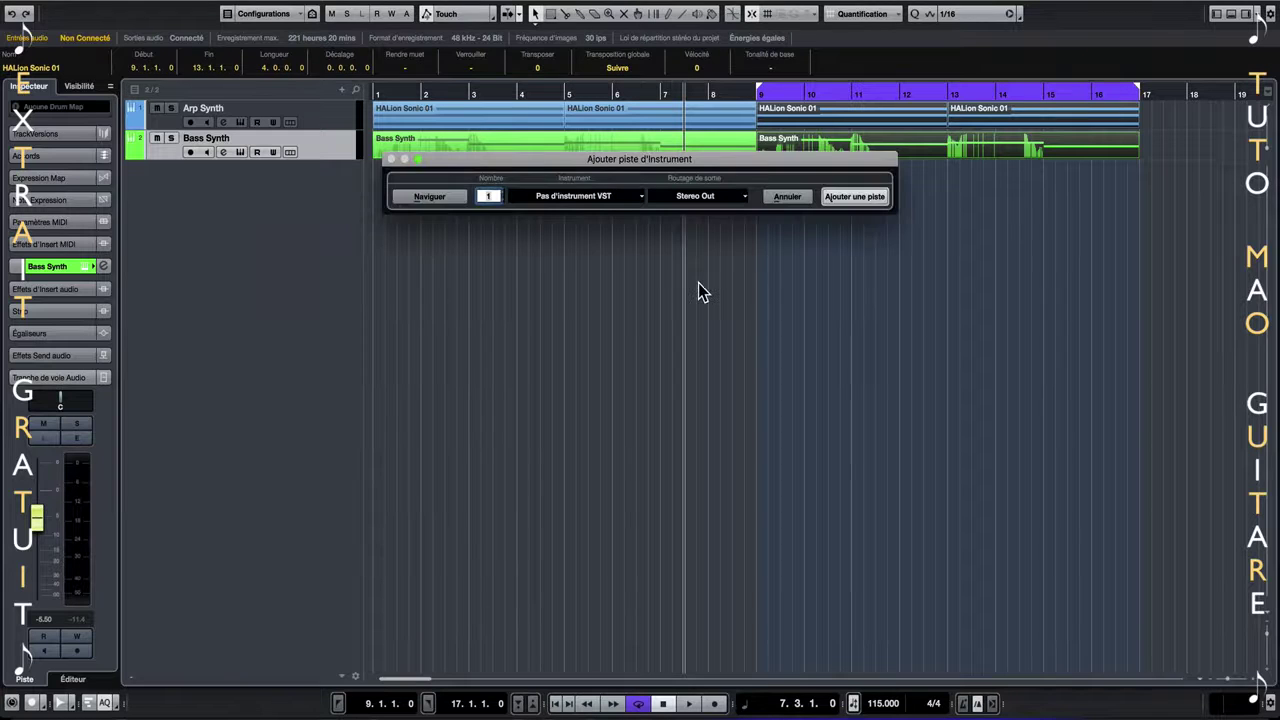
pyautogui.click(600, 197)
pyautogui.scroll(-6, 580, 461)
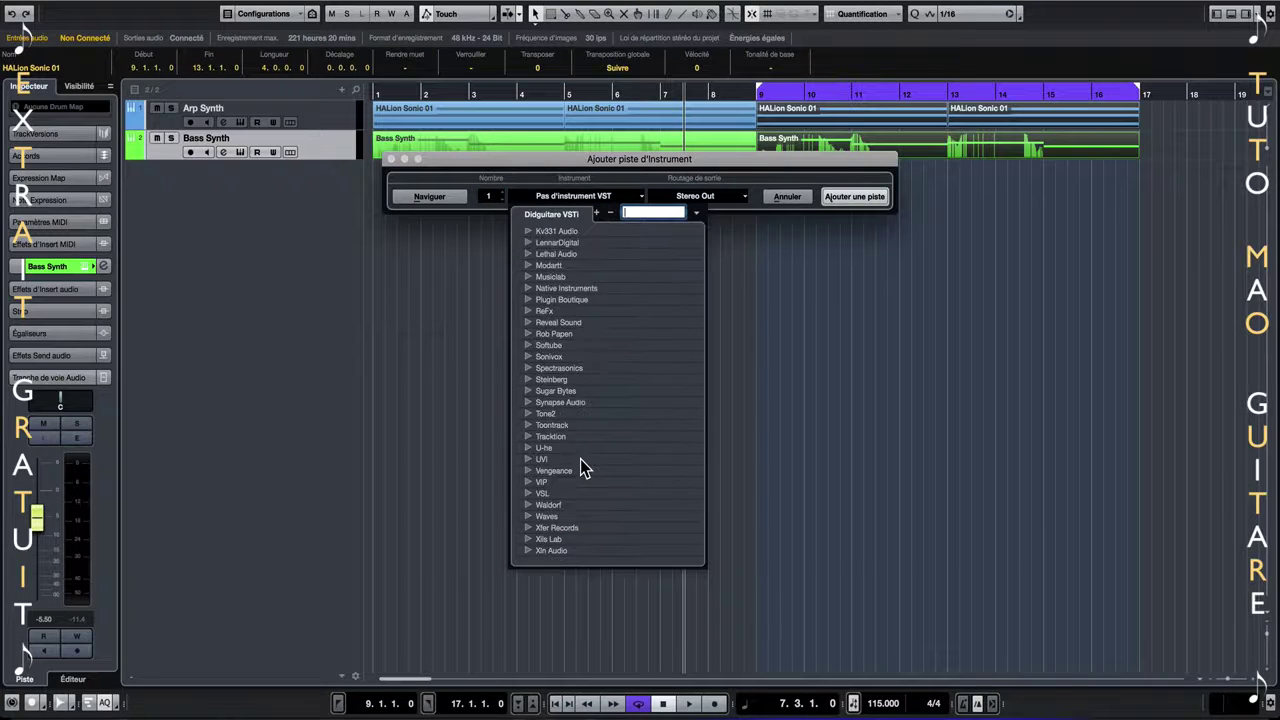
pyautogui.click(525, 379)
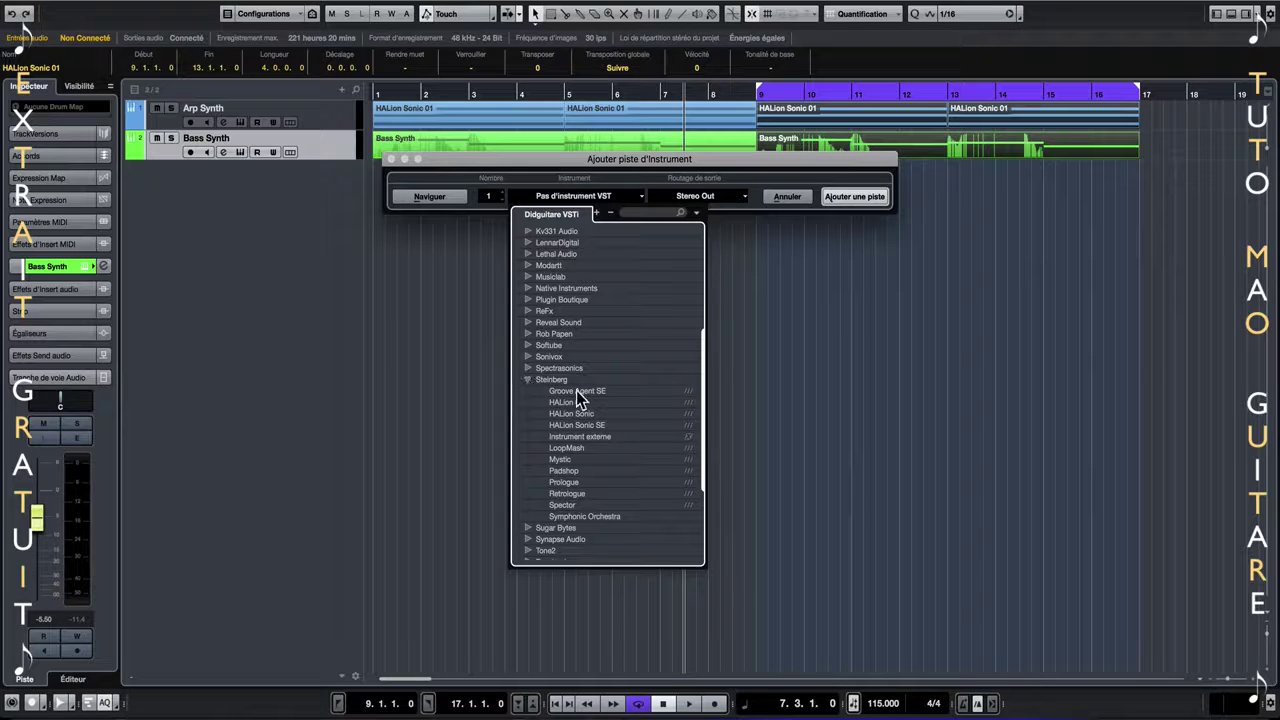
pyautogui.click(580, 392)
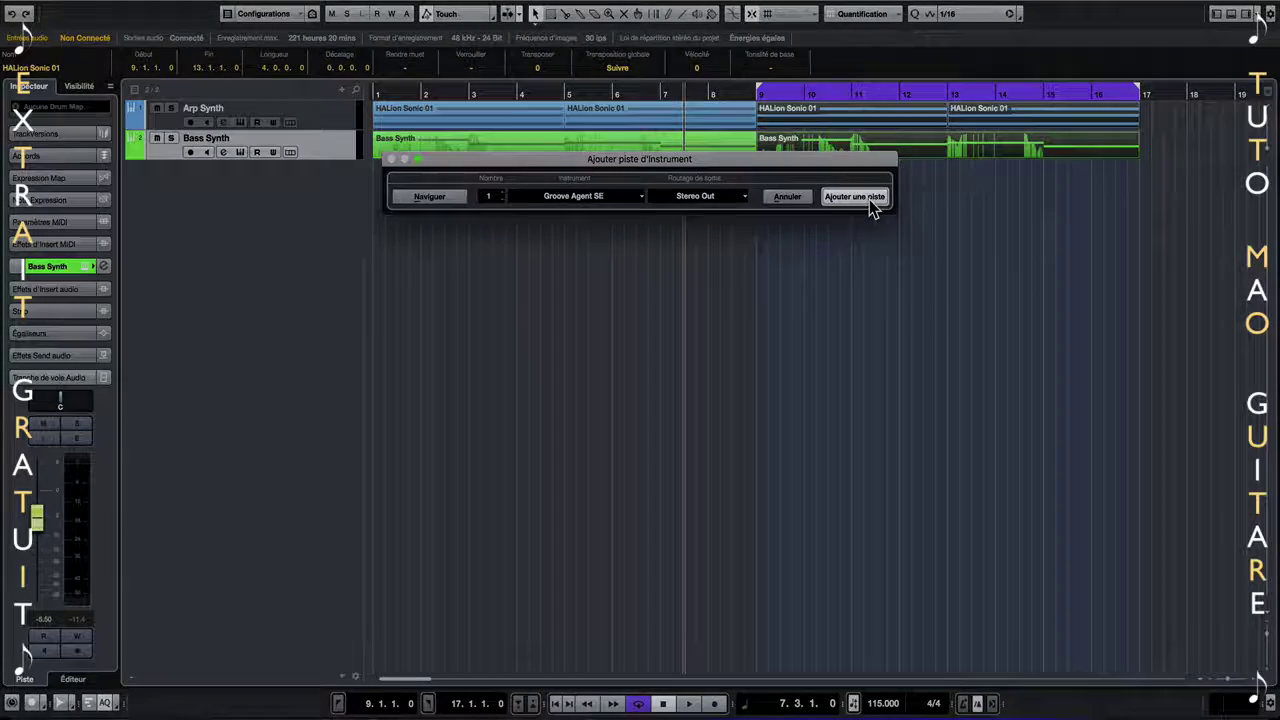
pyautogui.click(869, 199)
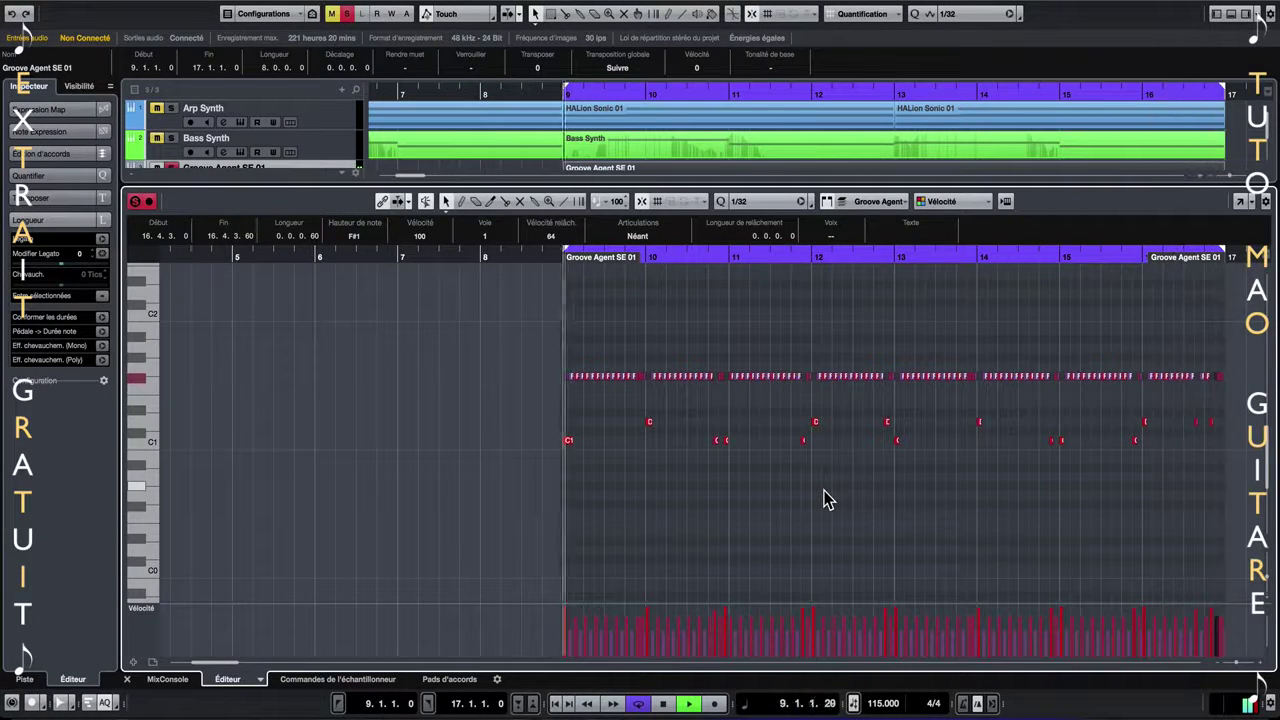
# - Unsolo the Groove Agent SE 01 track during playback and close the MIDI editor
pyautogui.click(174, 166)
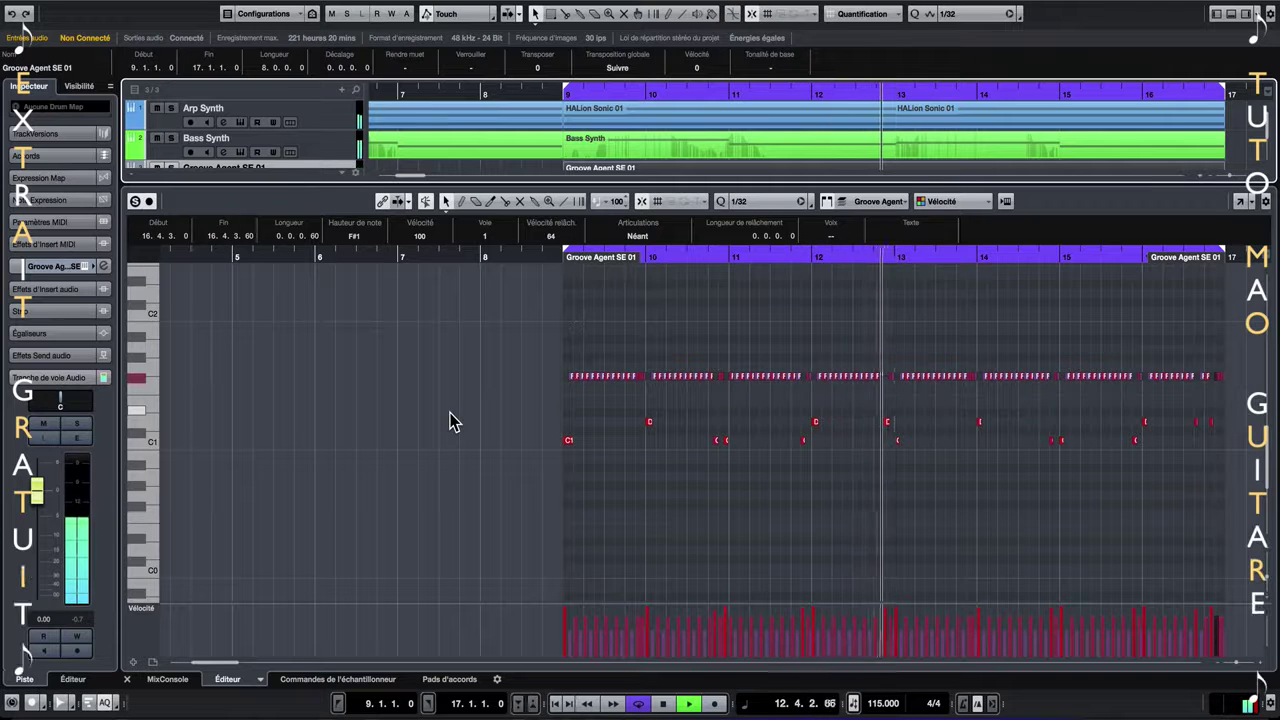
pyautogui.click(1233, 16)
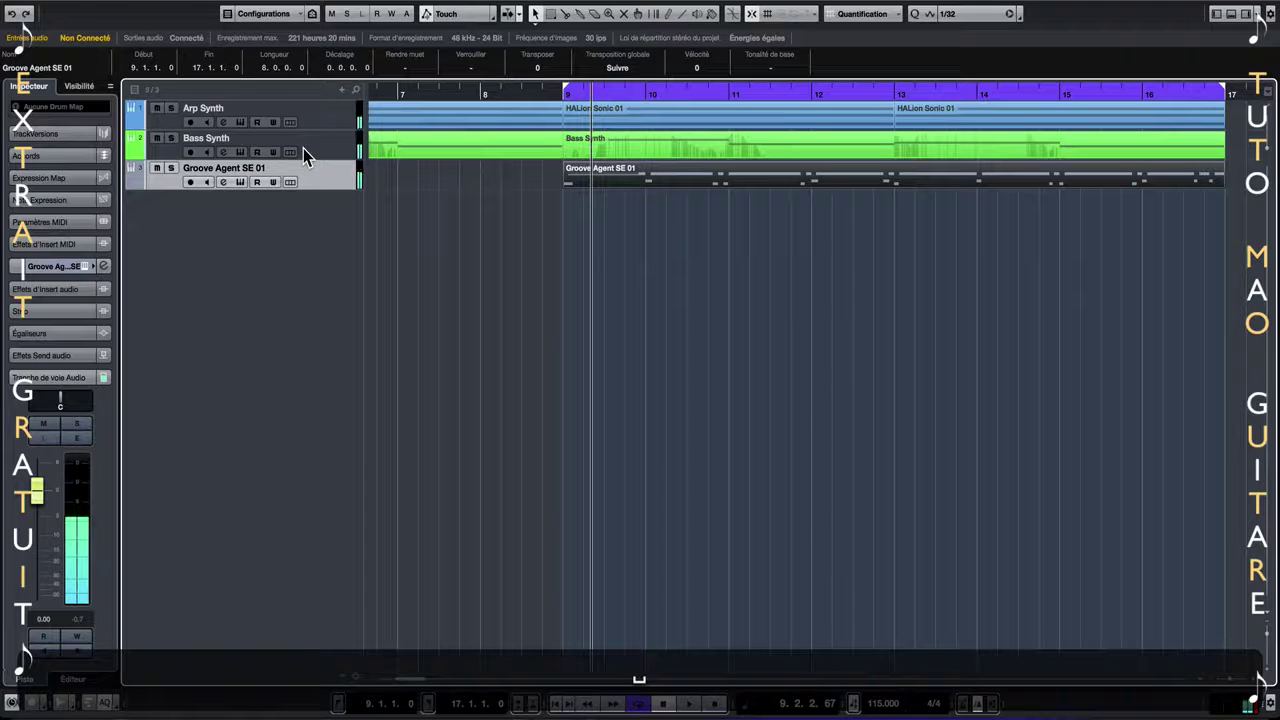
# - Lower the Arp Synth volume to -14.4 dB and the Bass Synth volume to about -9.9 dB
pyautogui.click(310, 122)
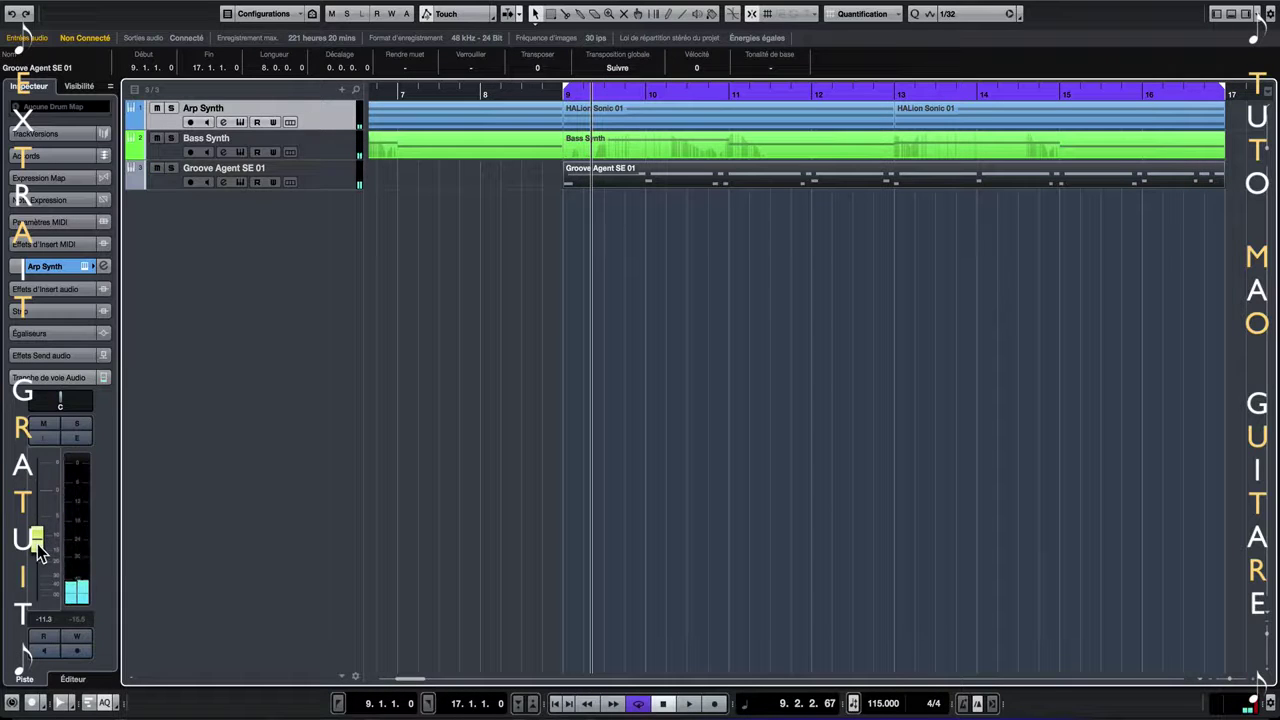
pyautogui.moveTo(35, 550); pyautogui.dragTo(35, 555)
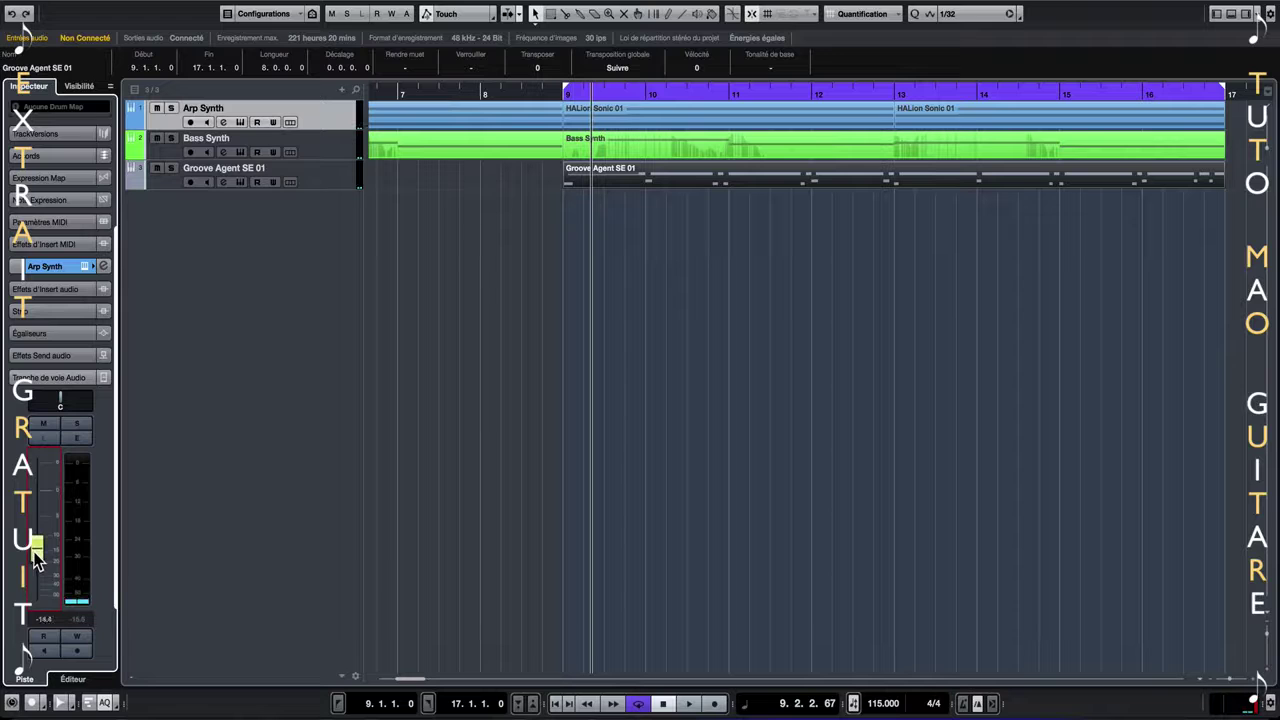
pyautogui.click(322, 151)
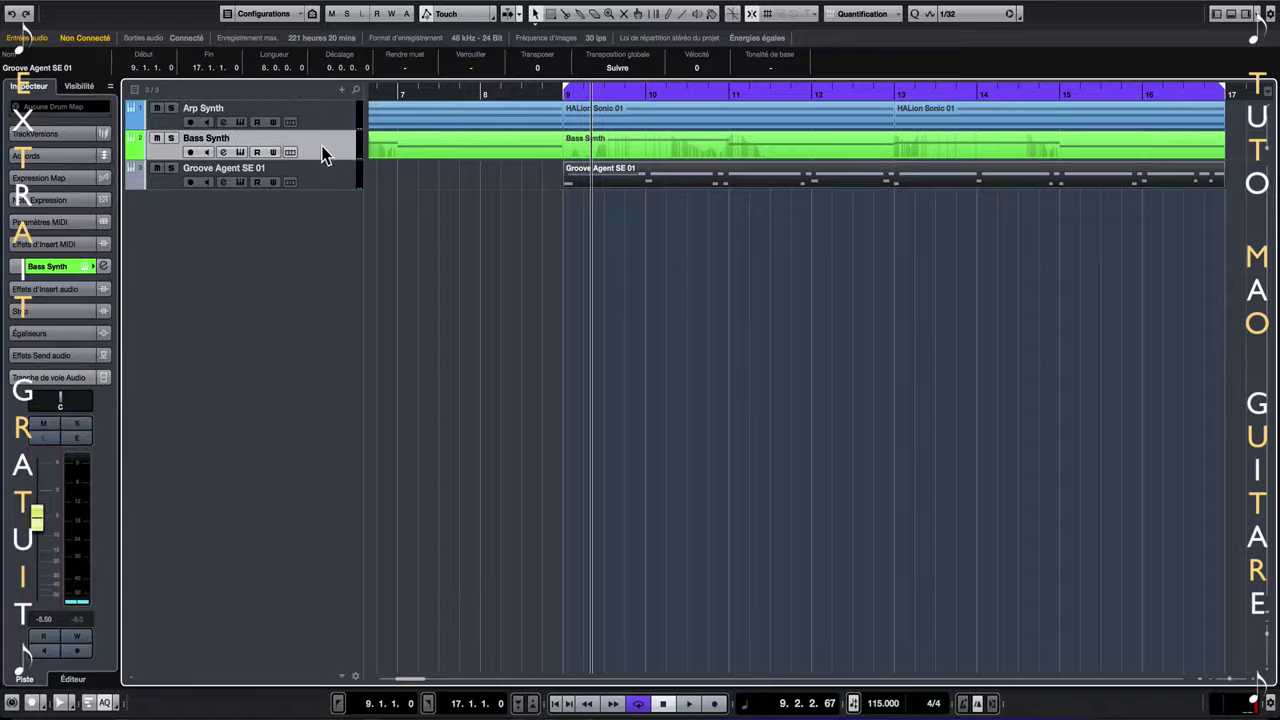
pyautogui.moveTo(36, 520); pyautogui.dragTo(36, 533)
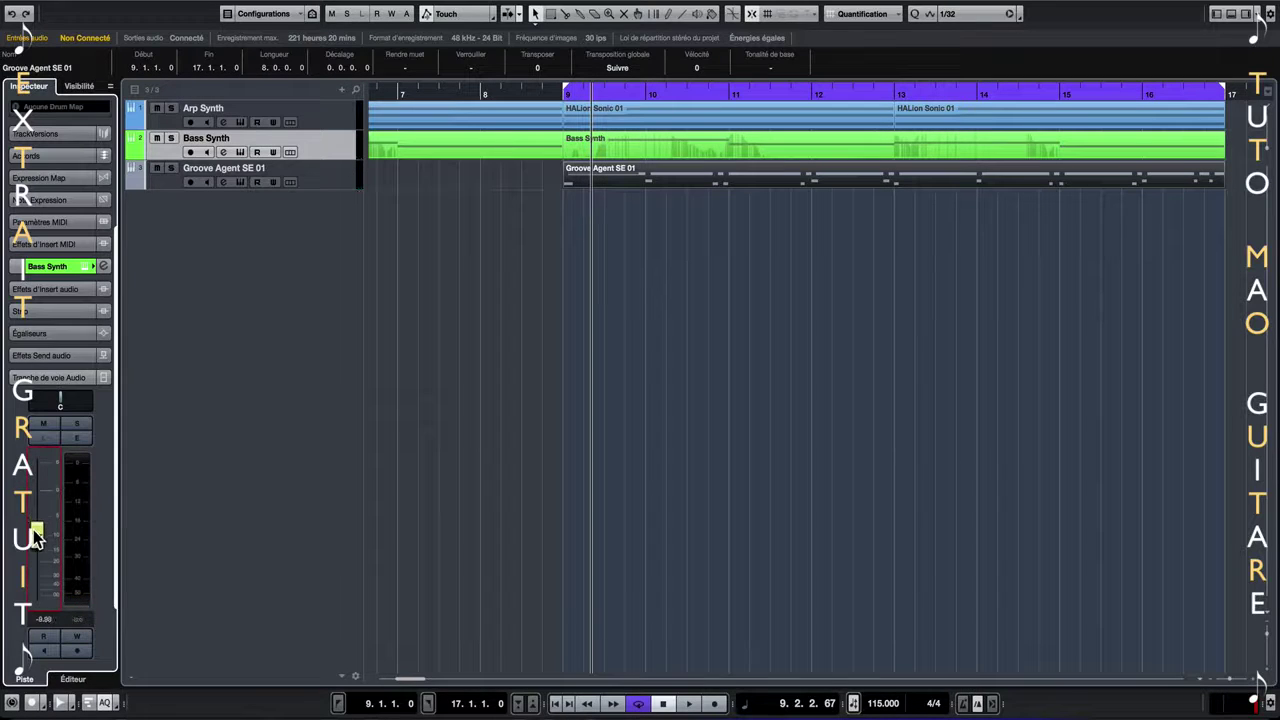
# - Play the loop and lower the Arp Synth track's volume to -16.4 dB
pyautogui.press('space')
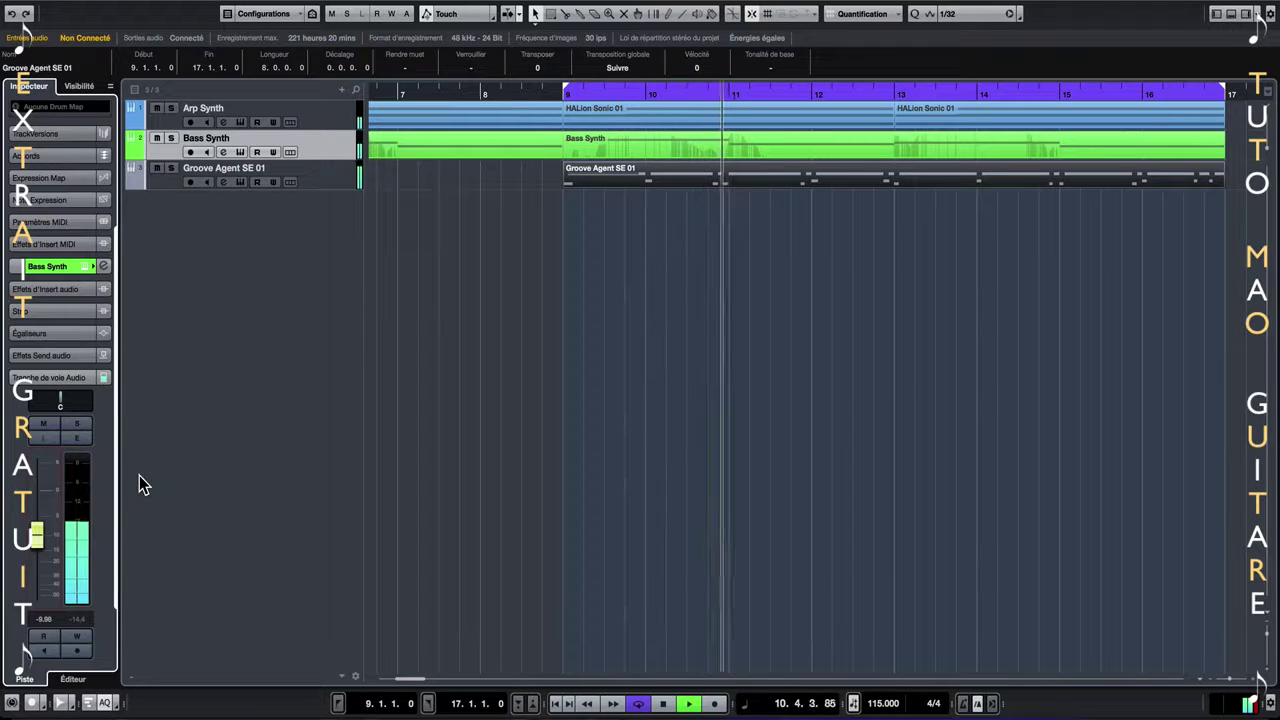
pyautogui.click(307, 104)
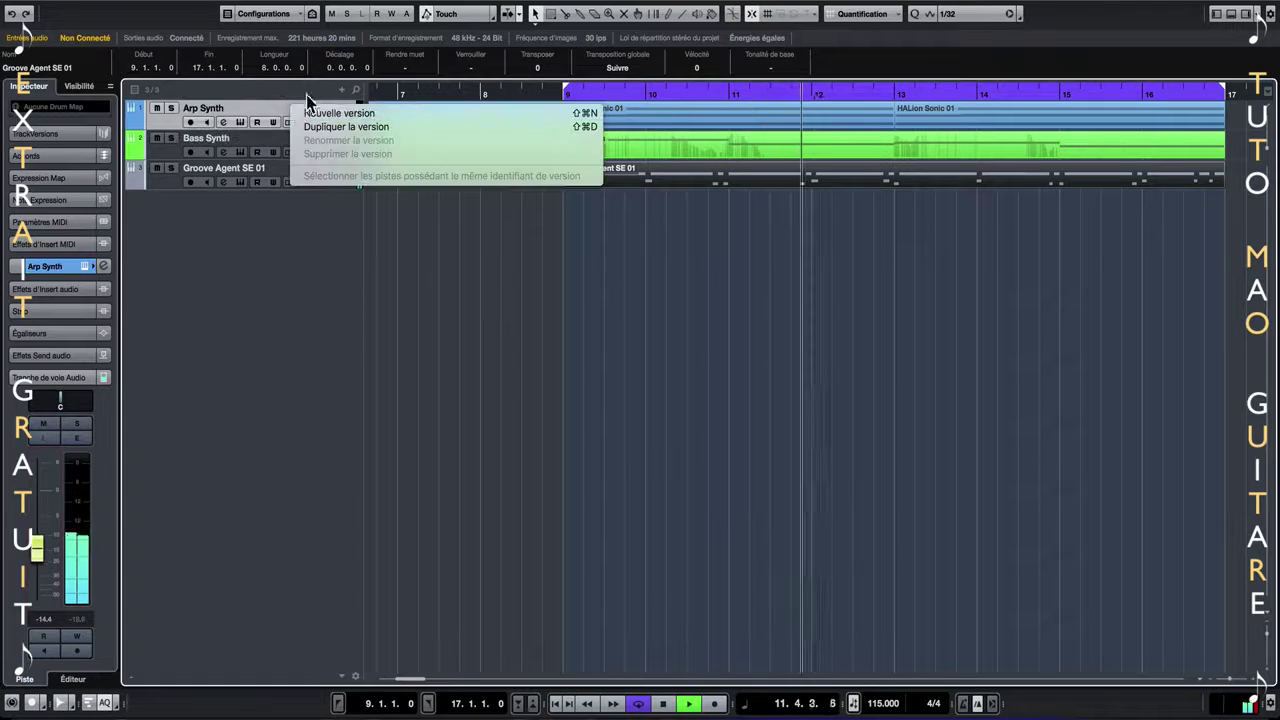
pyautogui.click(283, 331)
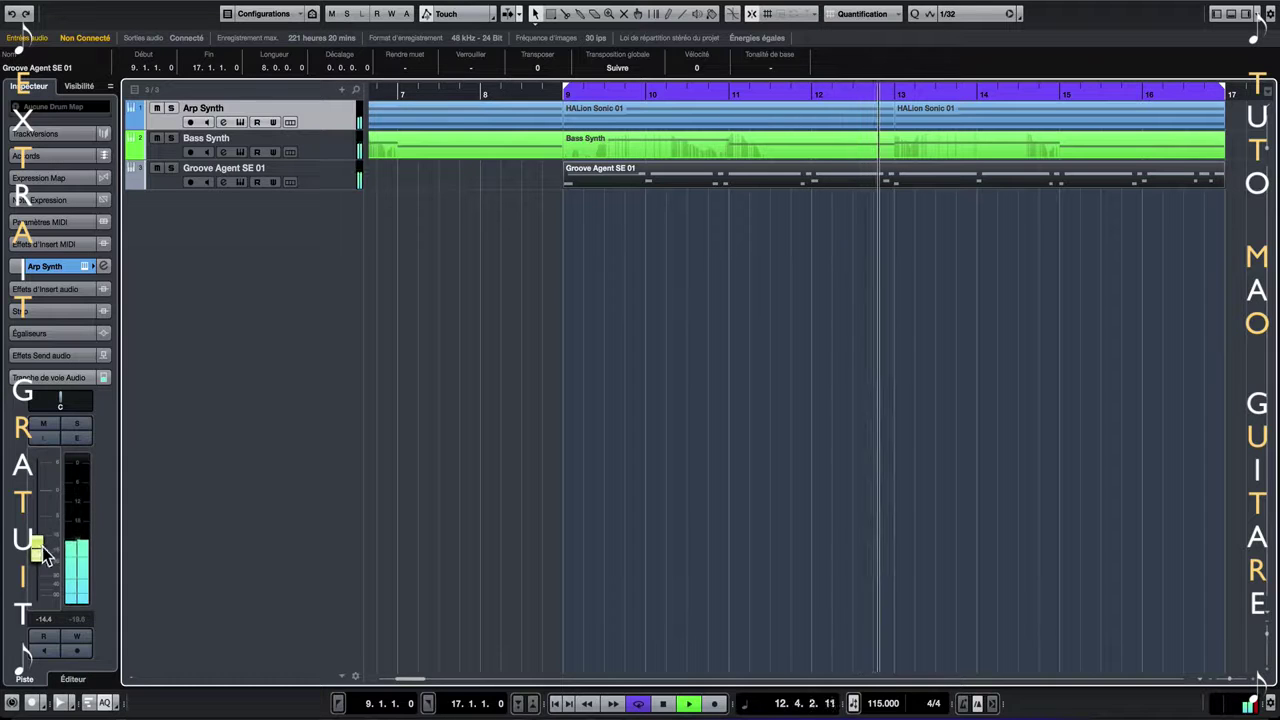
pyautogui.moveTo(42, 555); pyautogui.dragTo(36, 560)
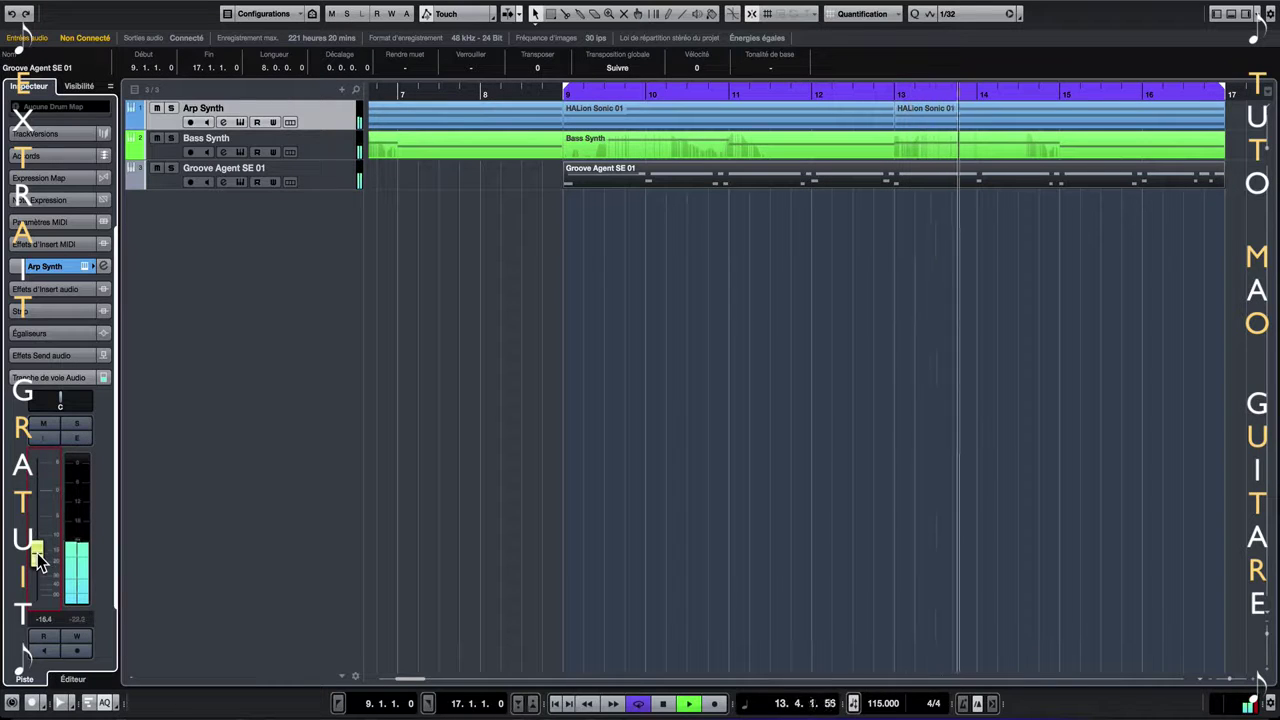
# - Rename the Groove Agent SE 01 track to Drums and colour it red with Color 1
pyautogui.click(223, 170)
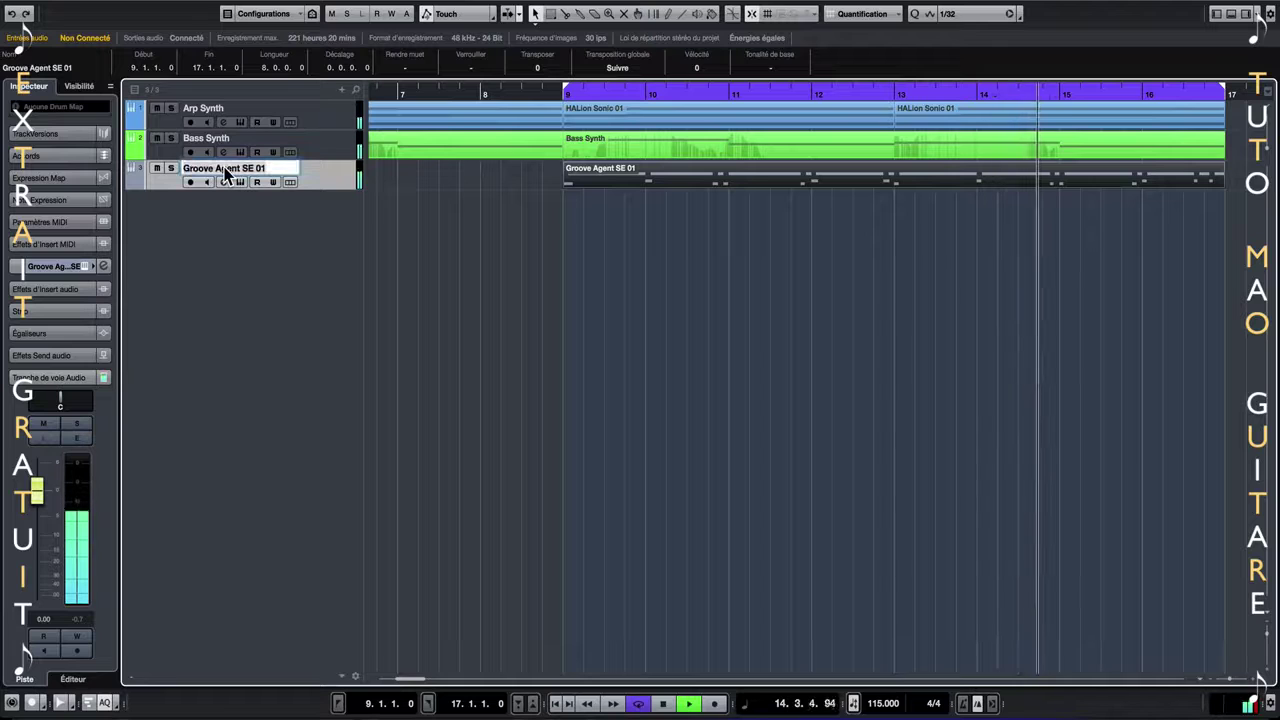
pyautogui.write('Dru')
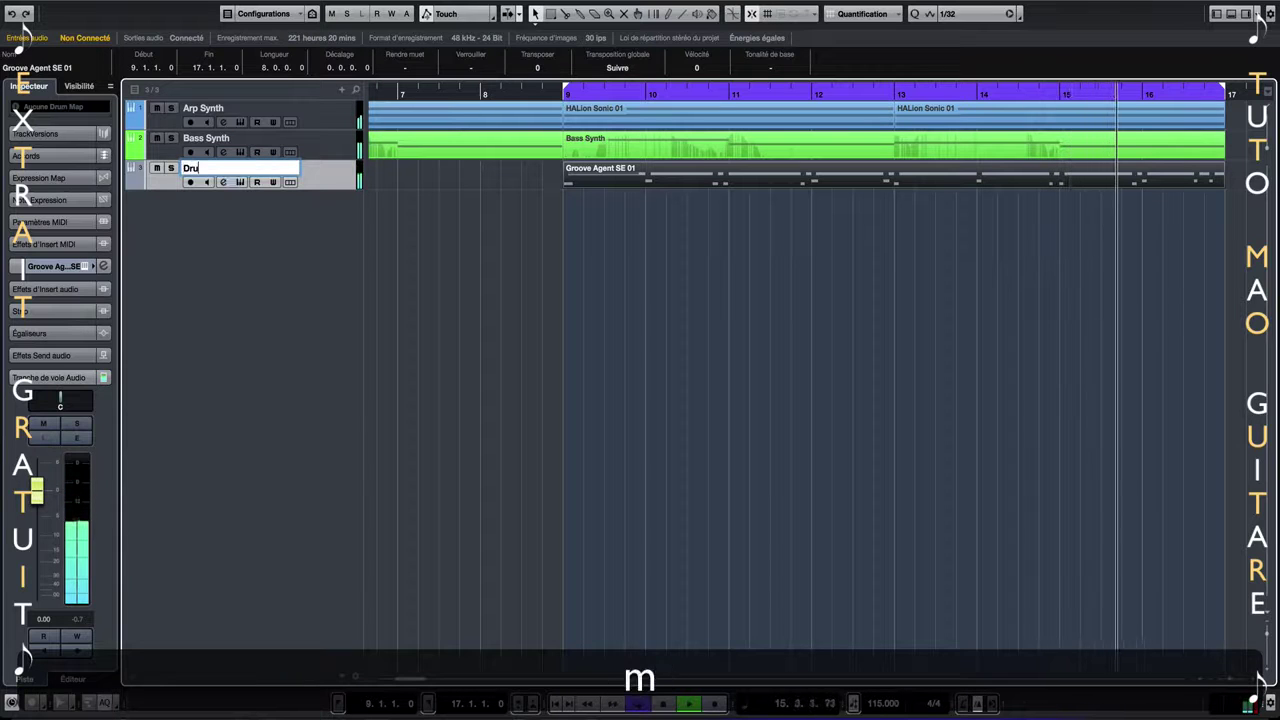
pyautogui.write('ms')
pyautogui.press('Return')
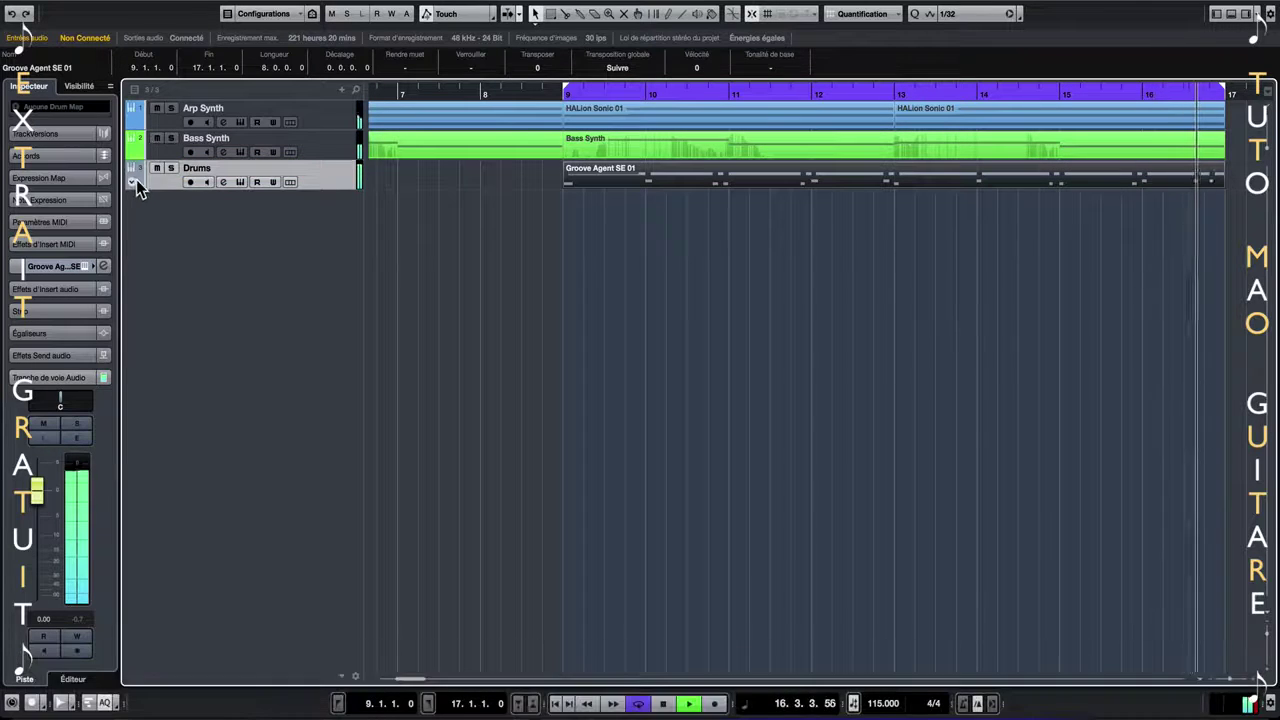
pyautogui.keyDown('super'); pyautogui.click(130, 168); pyautogui.keyUp('super')
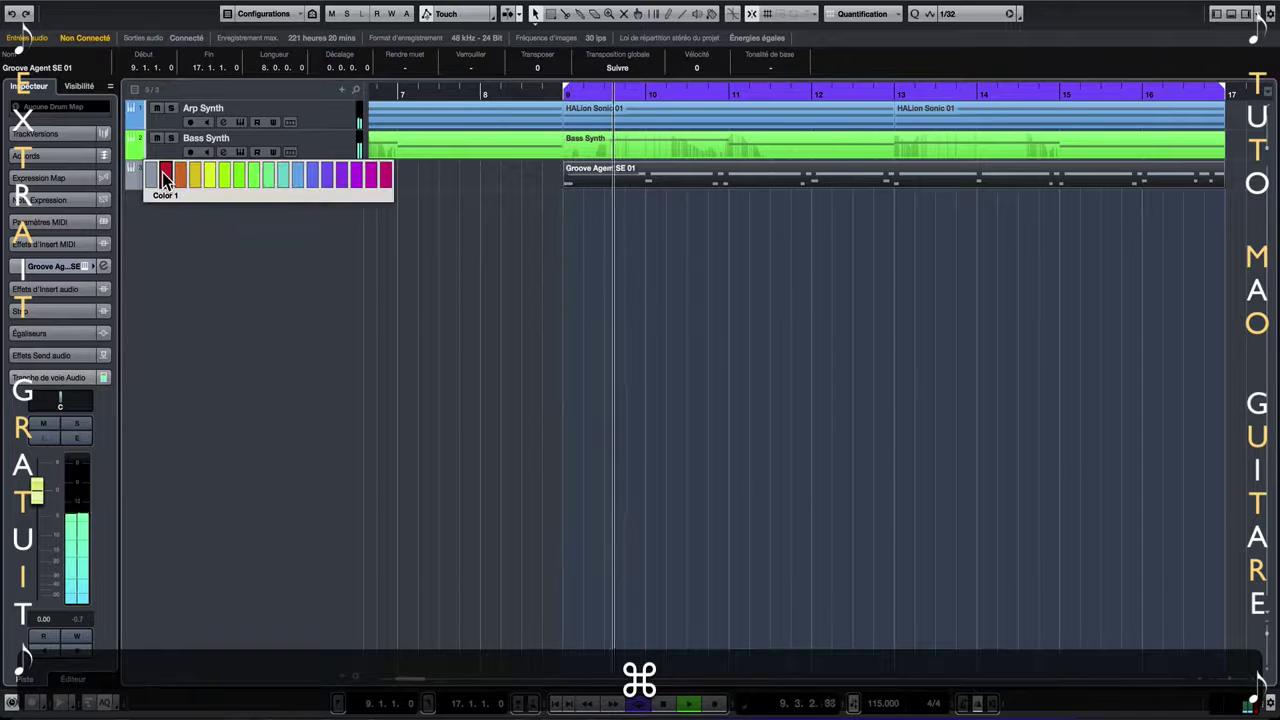
pyautogui.click(164, 175)
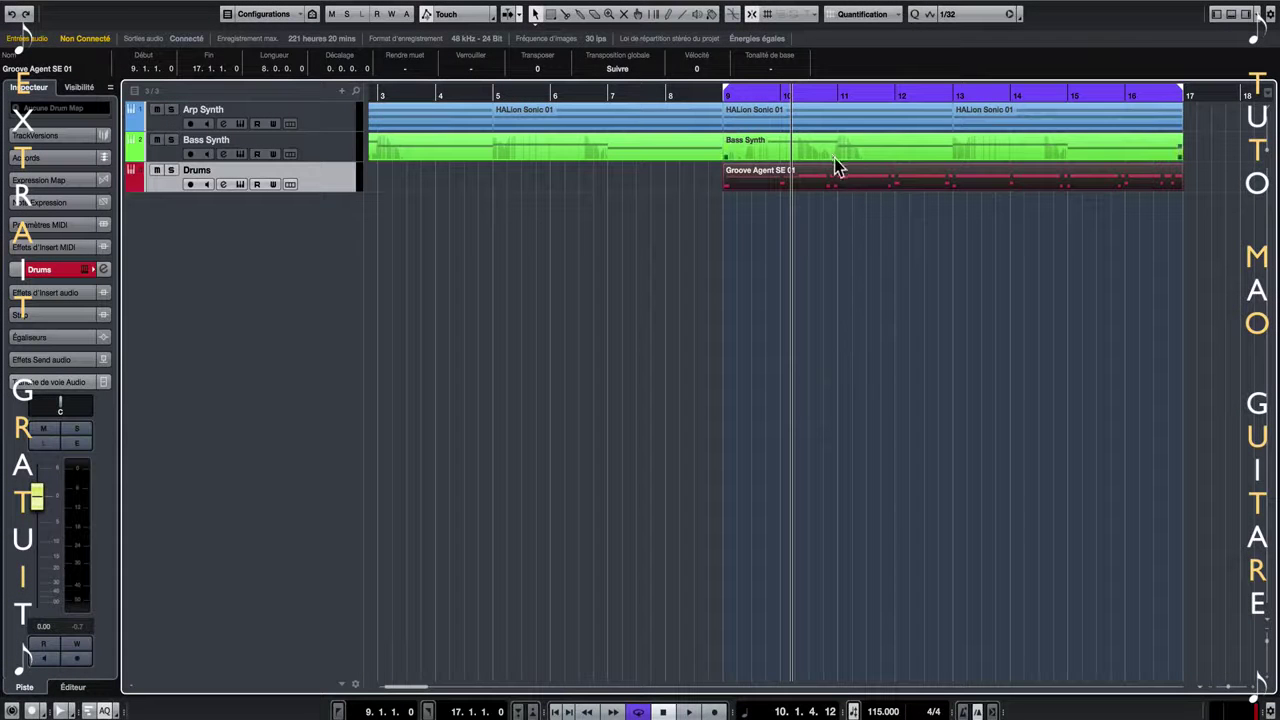
# - Delete the Bass Synth clip that spans bars 9 to 17
pyautogui.click(830, 160)
pyautogui.press('Delete')
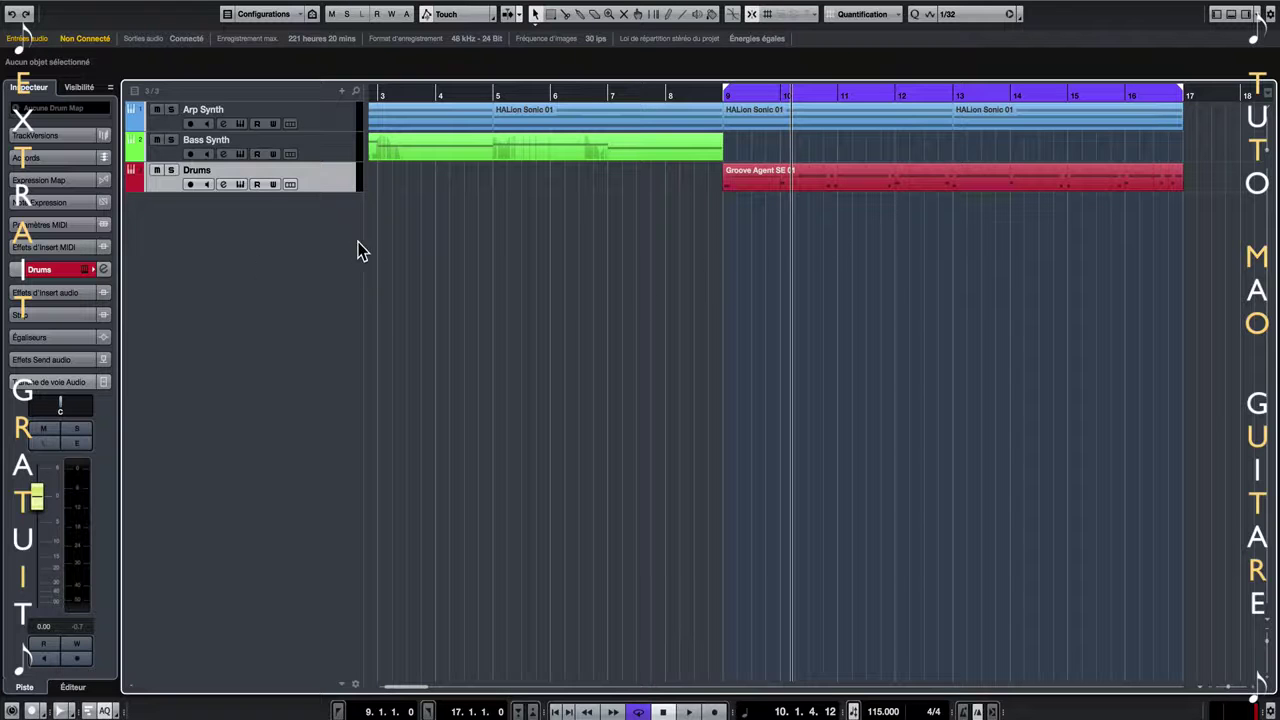
# - Add one instrument track with Steinberg's Retrologue and move its plug-in window fully into view
pyautogui.rightClick(240, 250)
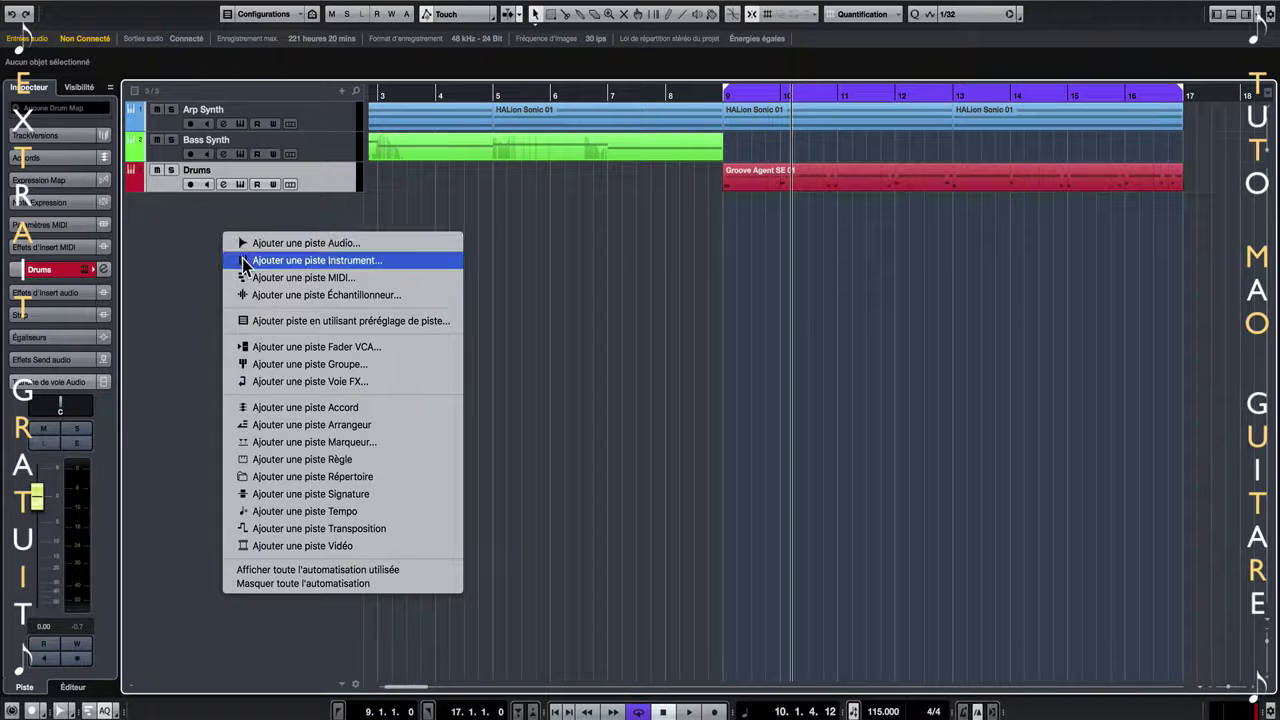
pyautogui.click(242, 258)
pyautogui.click(641, 201)
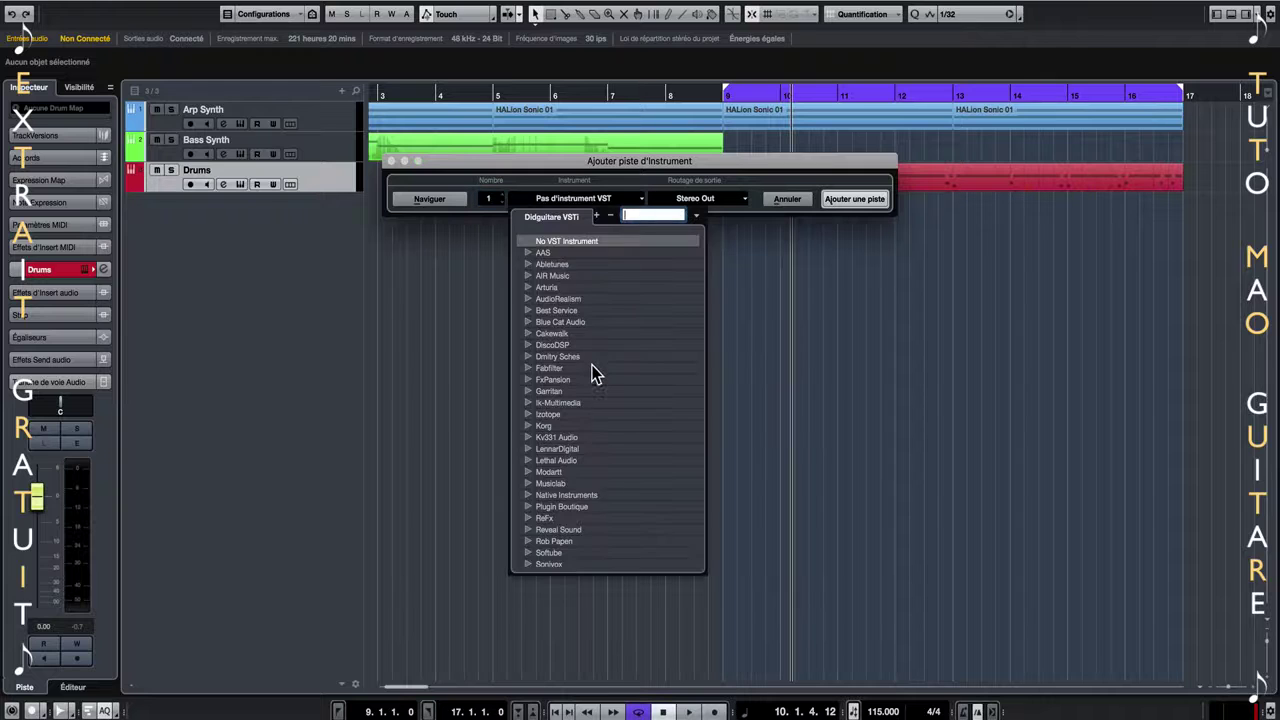
pyautogui.scroll(-5, 592, 380)
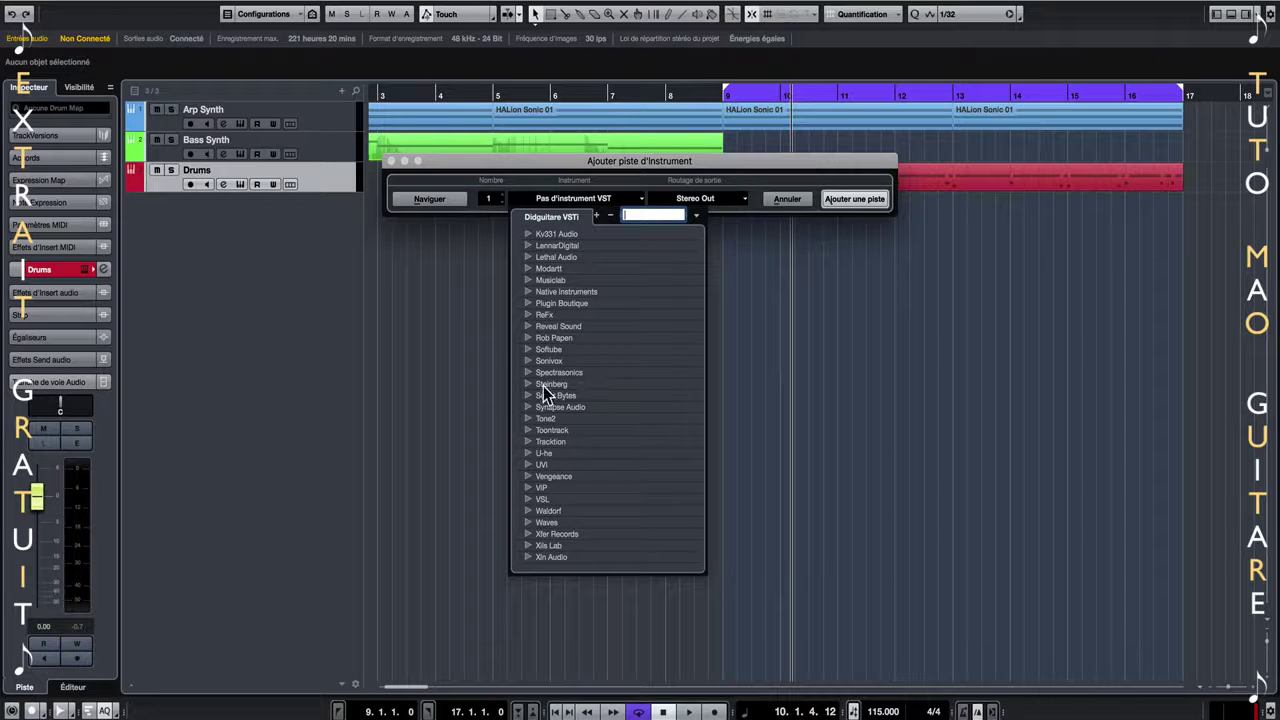
pyautogui.click(528, 385)
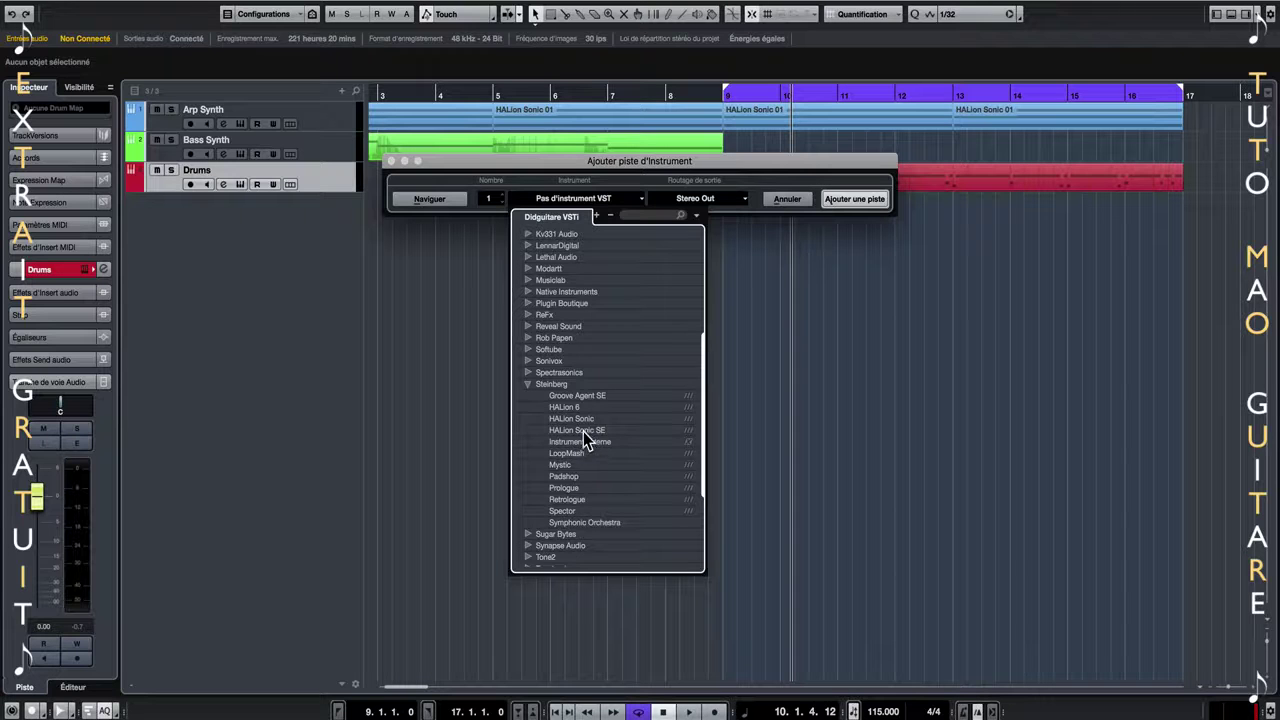
pyautogui.click(566, 500)
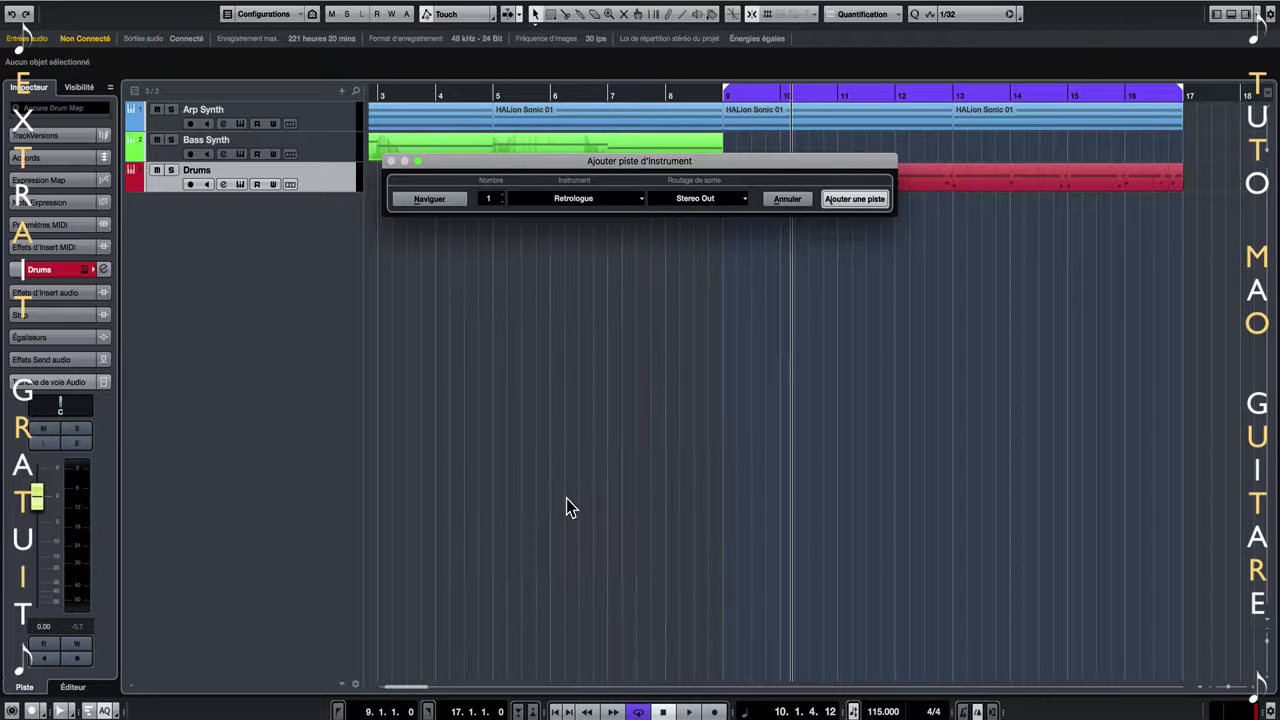
pyautogui.click(855, 199)
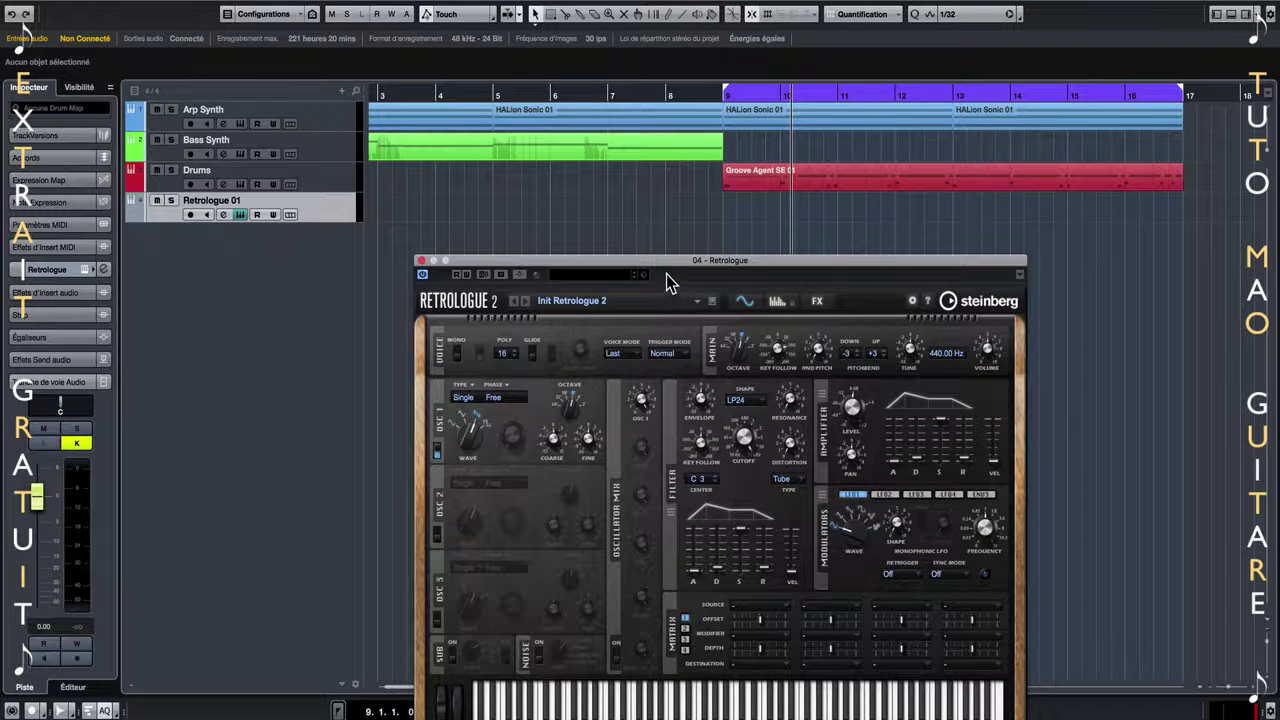
pyautogui.moveTo(667, 266); pyautogui.dragTo(652, 150)
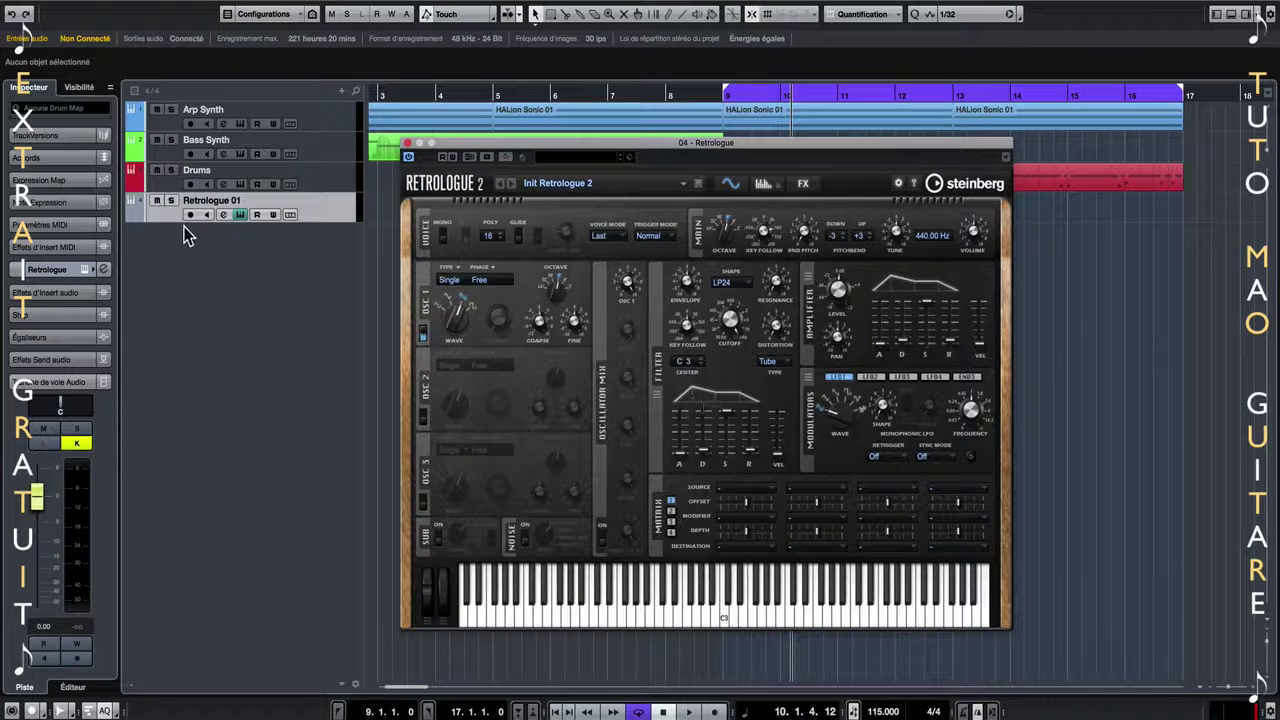
# - Record-enable the Retrologue 01 track and load the Big Bone bass preset in Retrologue
pyautogui.moveTo(484, 323)
pyautogui.press('r')
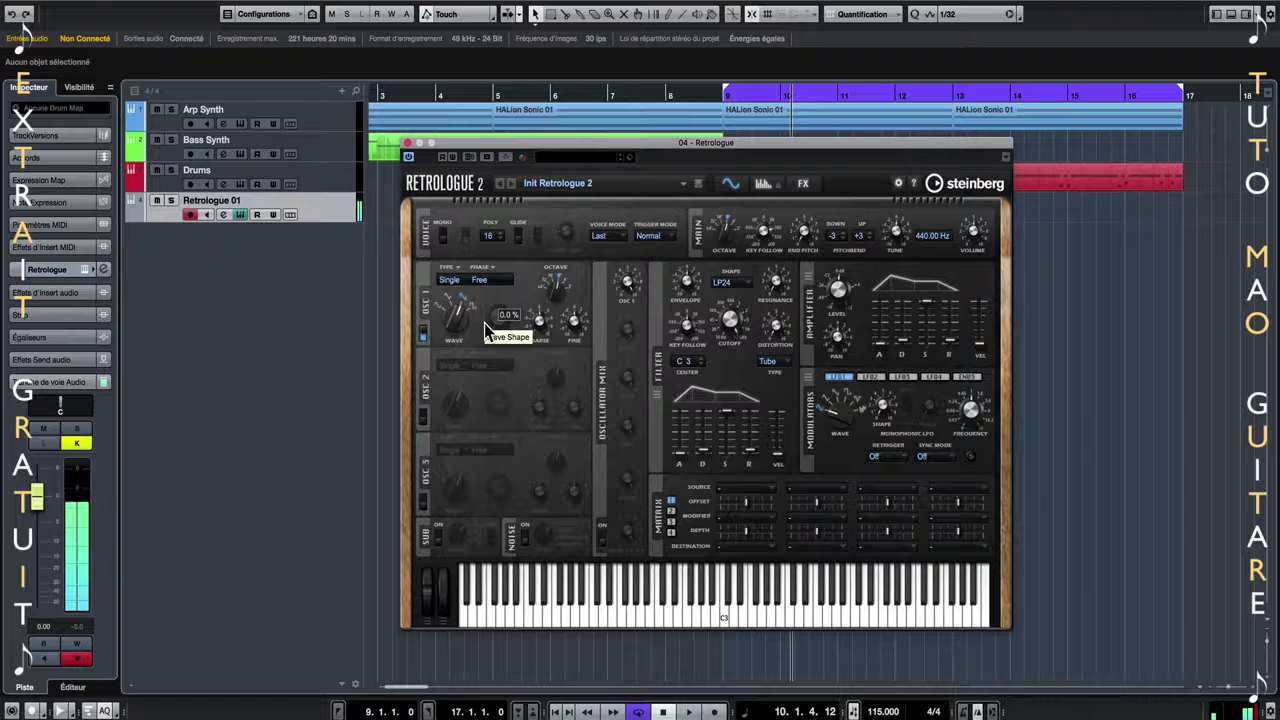
pyautogui.click(566, 188)
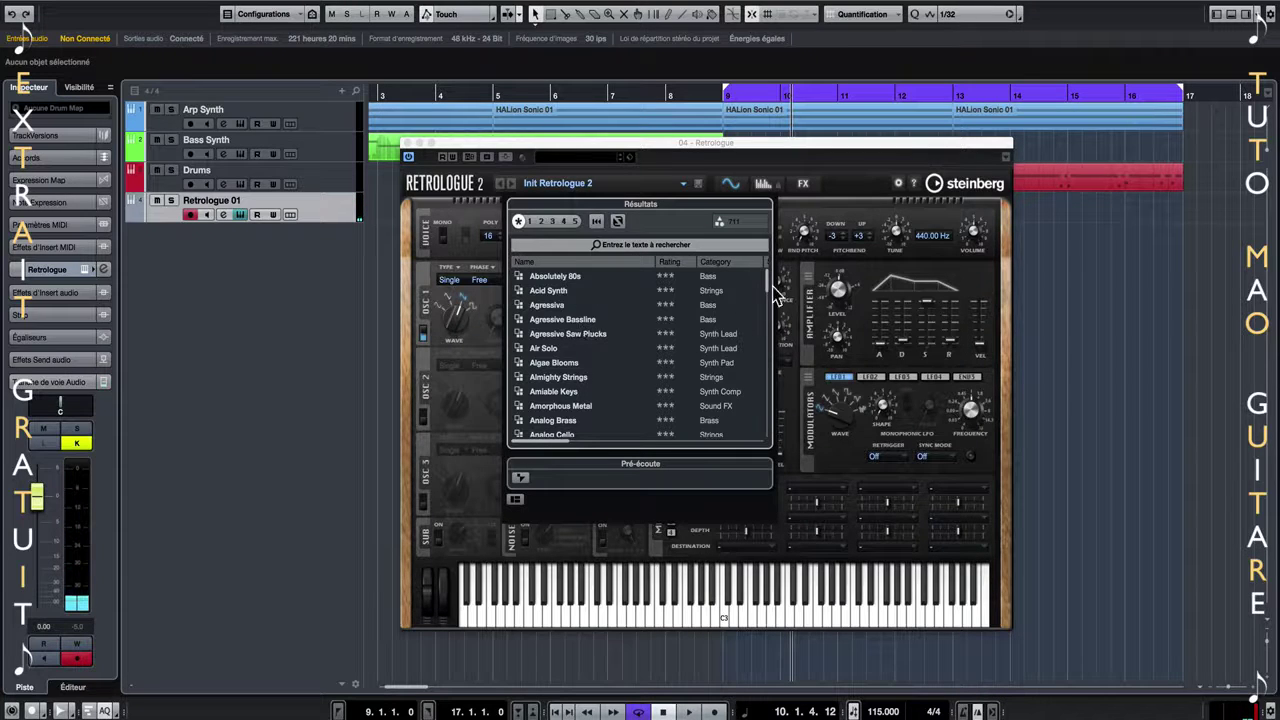
pyautogui.scroll(-10, 769, 288)
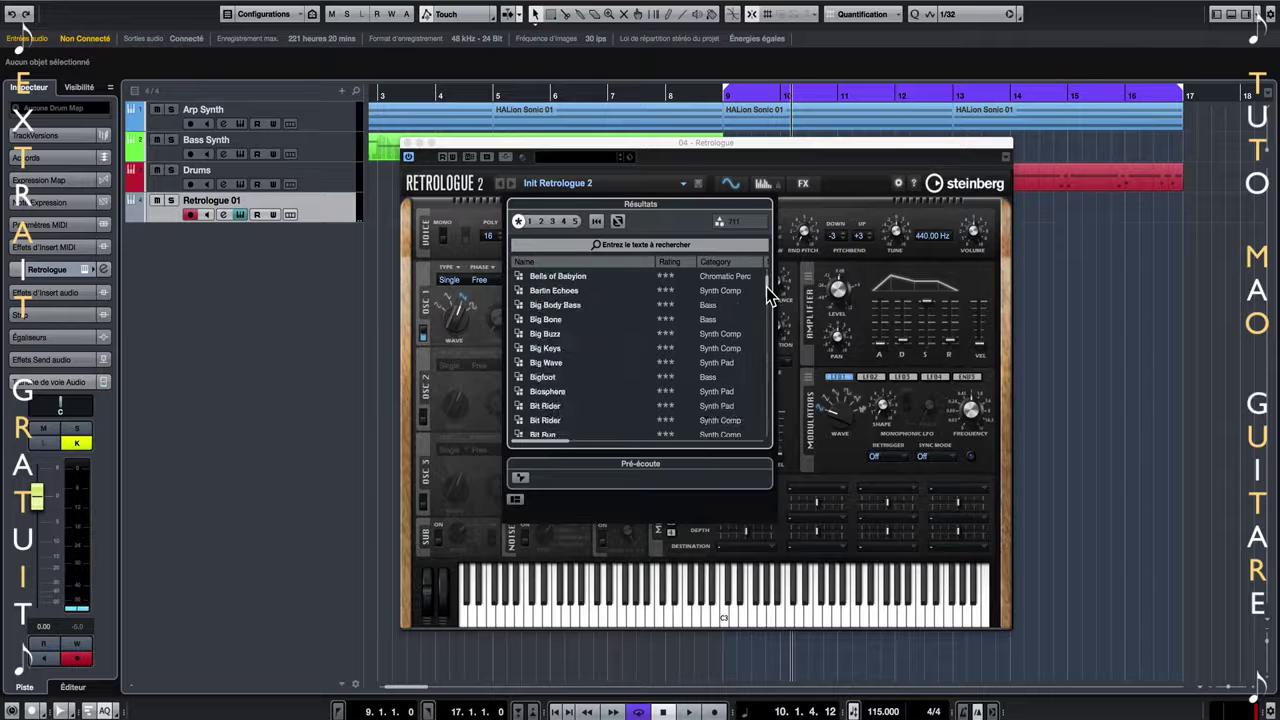
pyautogui.doubleClick(550, 320)
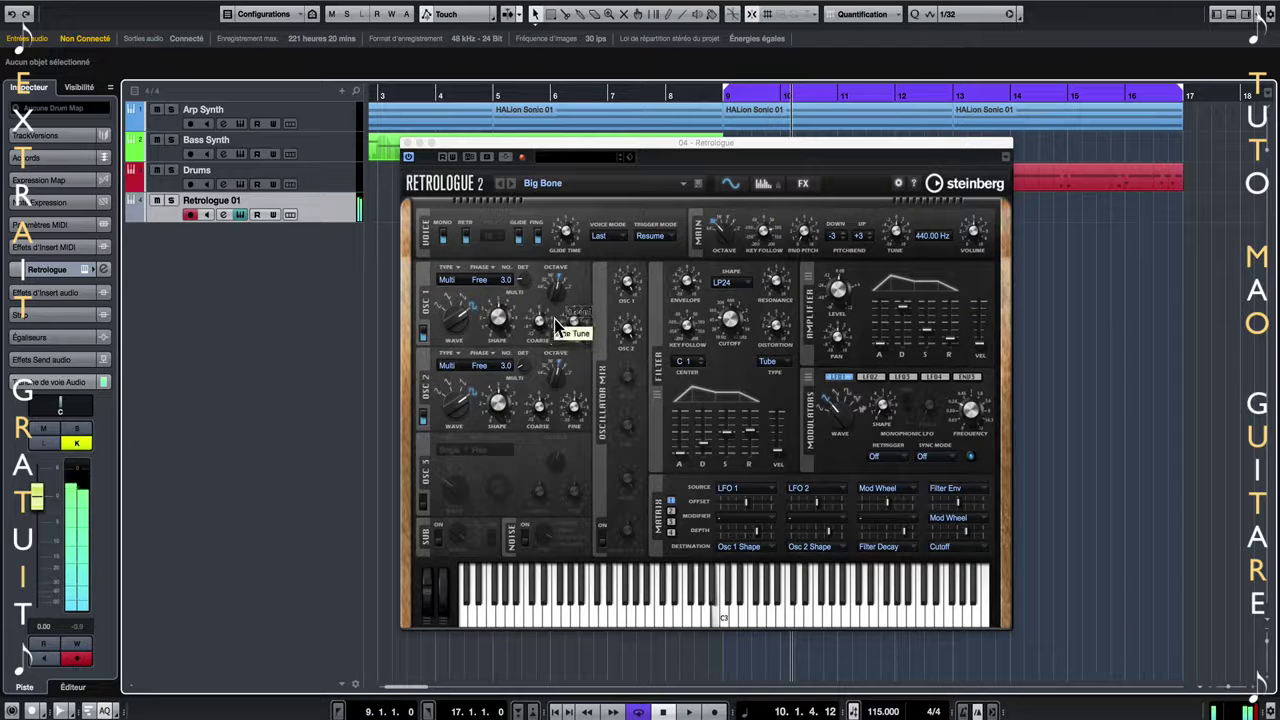
# - Close the Retrologue window and create an empty part on the Retrologue 01 track from bar 9 to 17
pyautogui.click(406, 143)
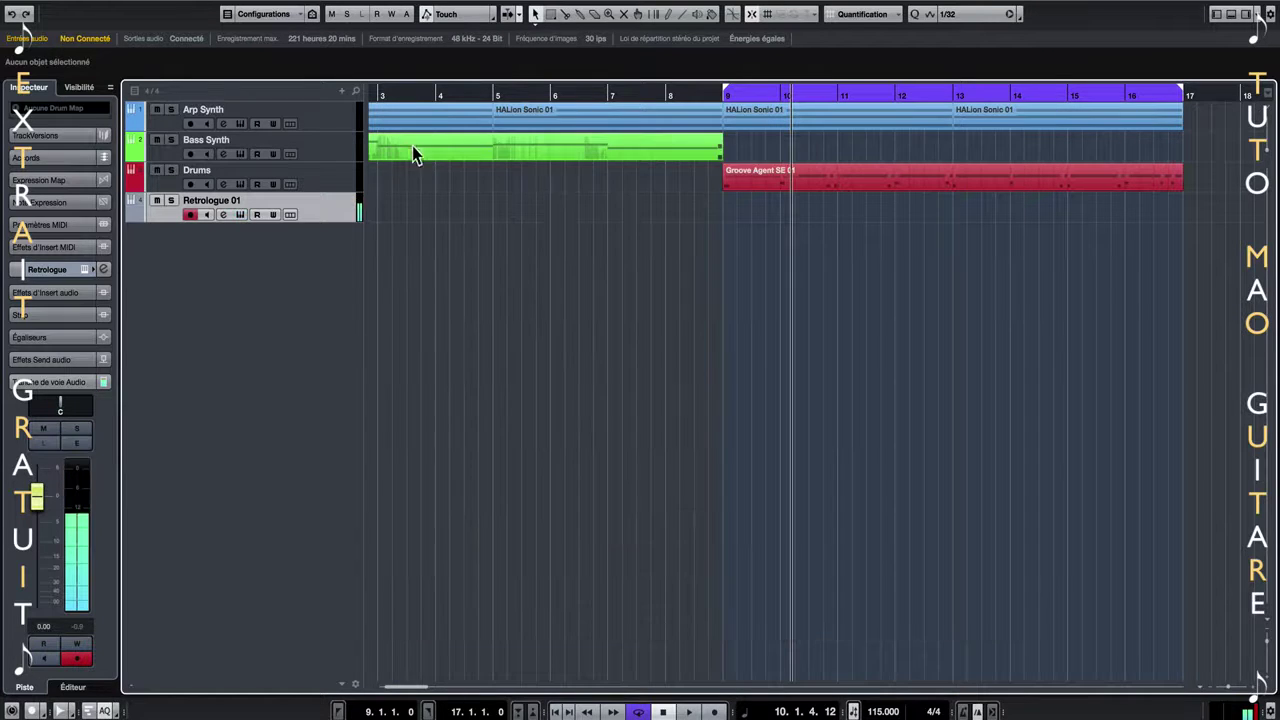
pyautogui.doubleClick(727, 208)
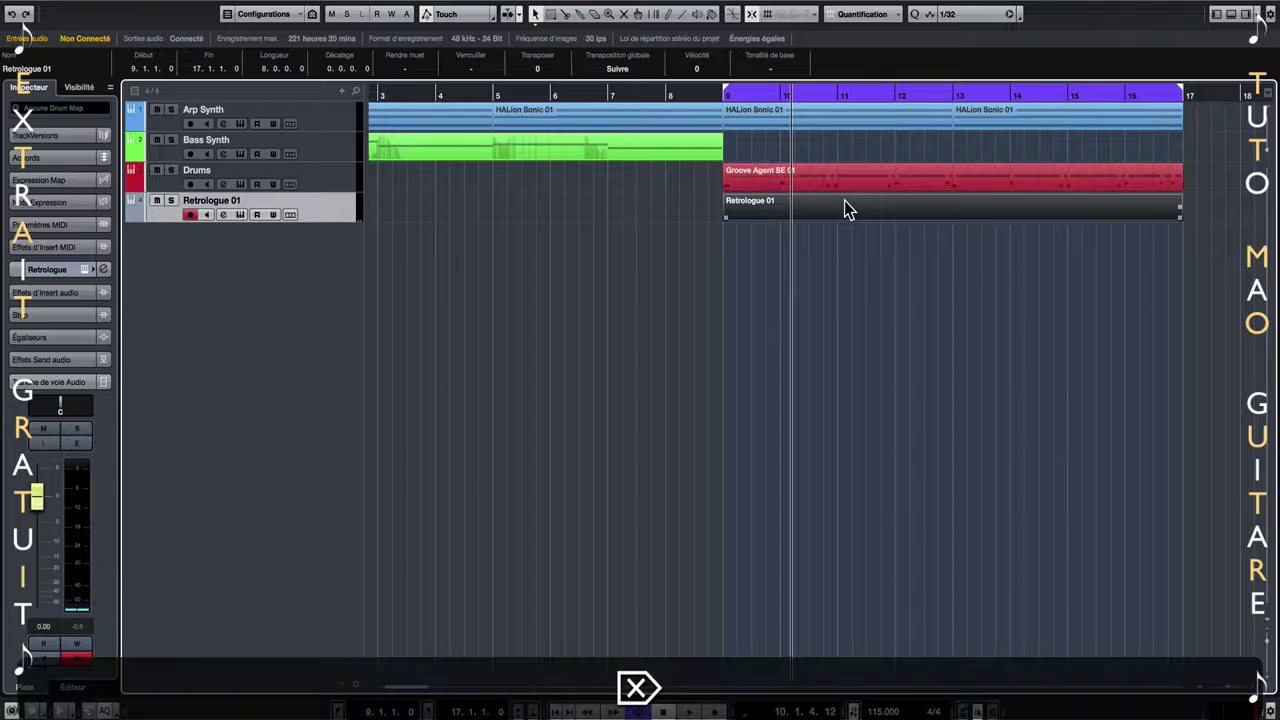
# - Delete the empty part on the Retrologue 01 track and draw a new one from bar 9 to 17
pyautogui.press('BackSpace')
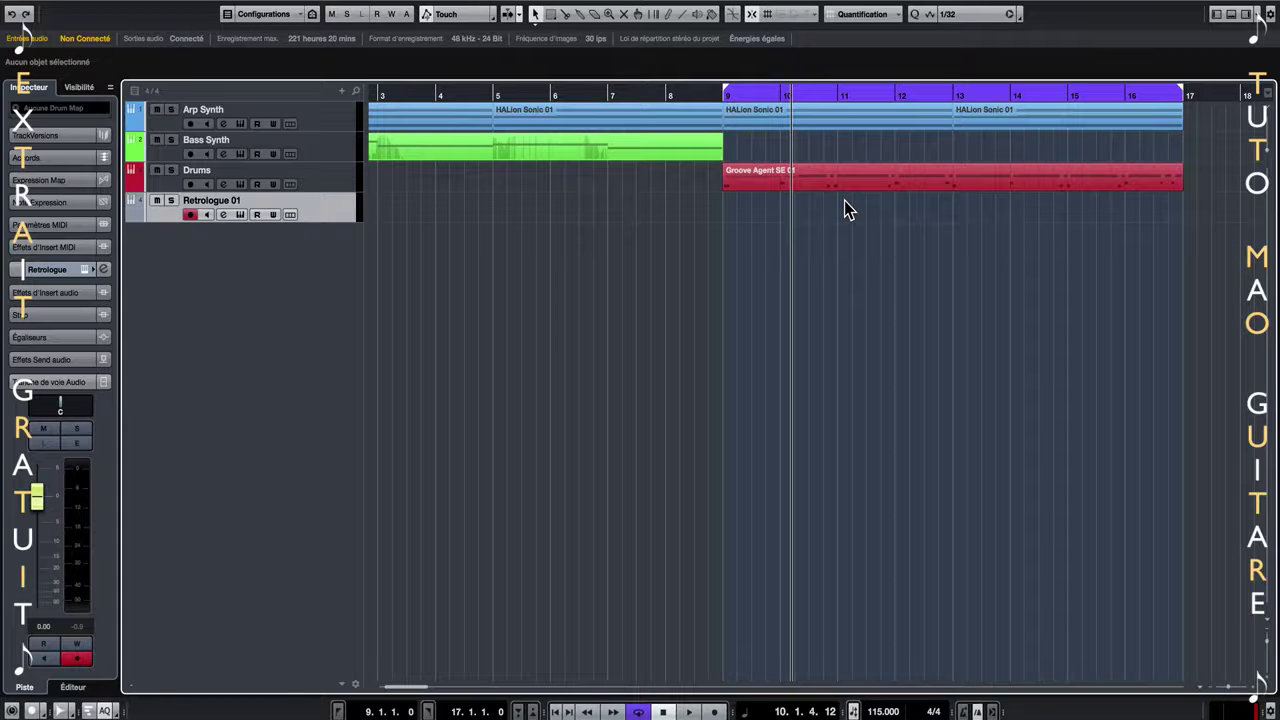
pyautogui.press('alt')
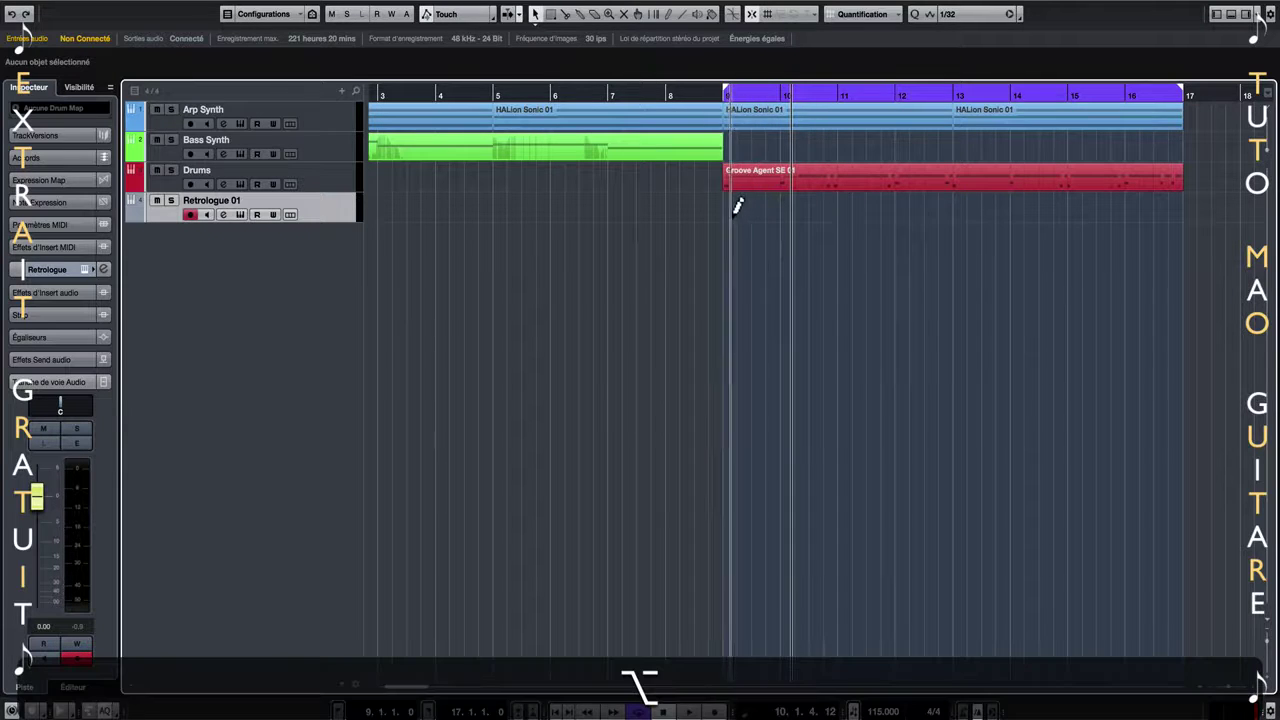
pyautogui.moveTo(730, 206); pyautogui.dragTo(908, 223)
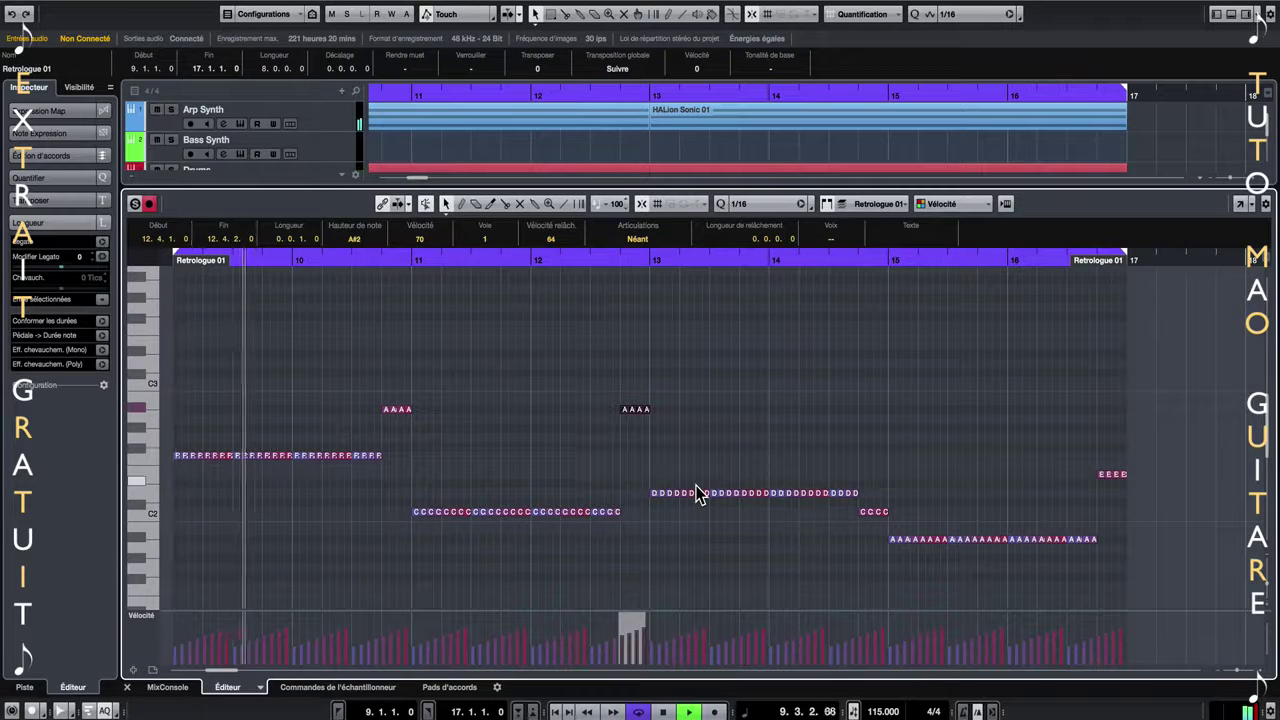
# - Transpose the four high notes at the end of bar 10 down to E2 and audition the line
pyautogui.click(387, 408)
pyautogui.press('Down')
pyautogui.press('Down')
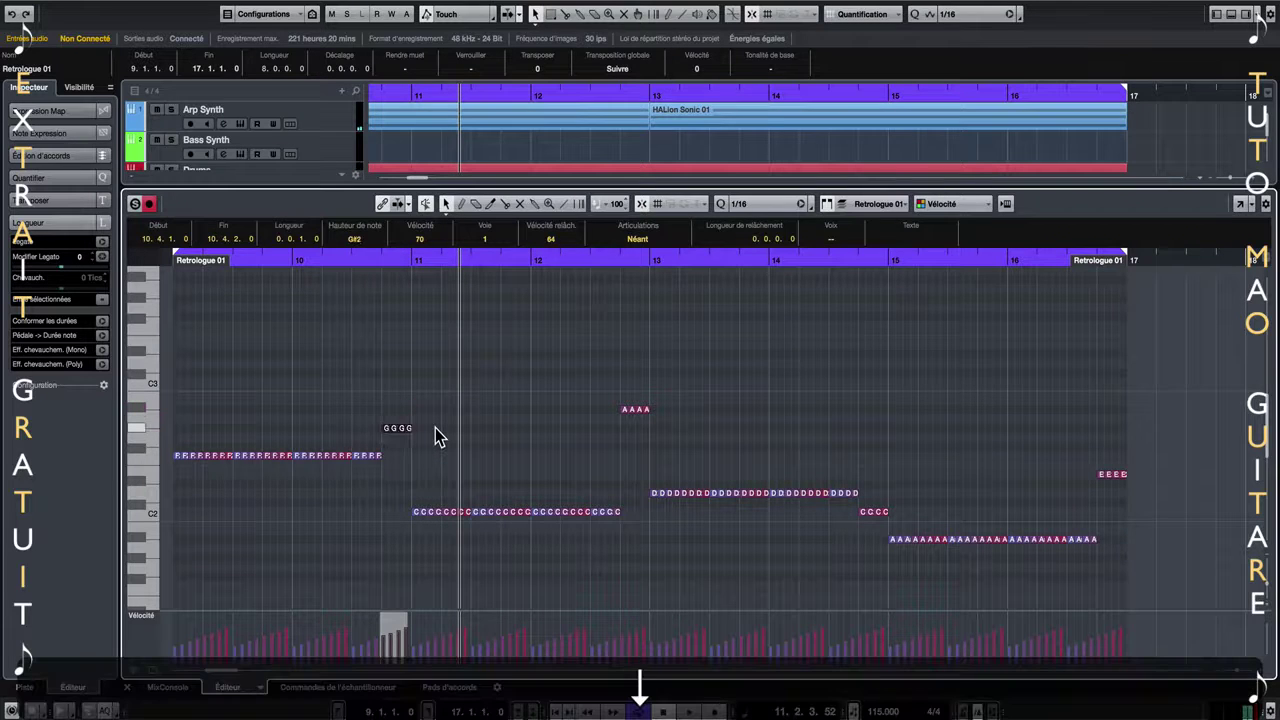
pyautogui.press('Down')
pyautogui.press('Down')
pyautogui.press('Down')
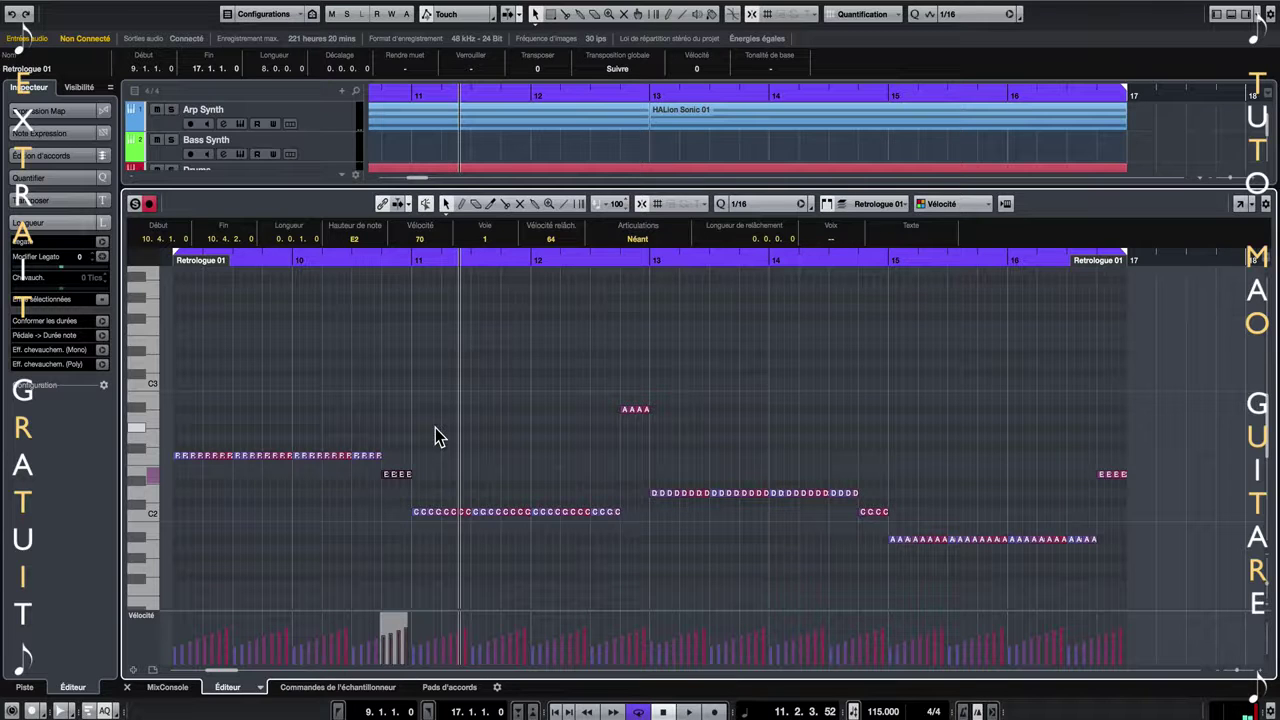
pyautogui.press('space')
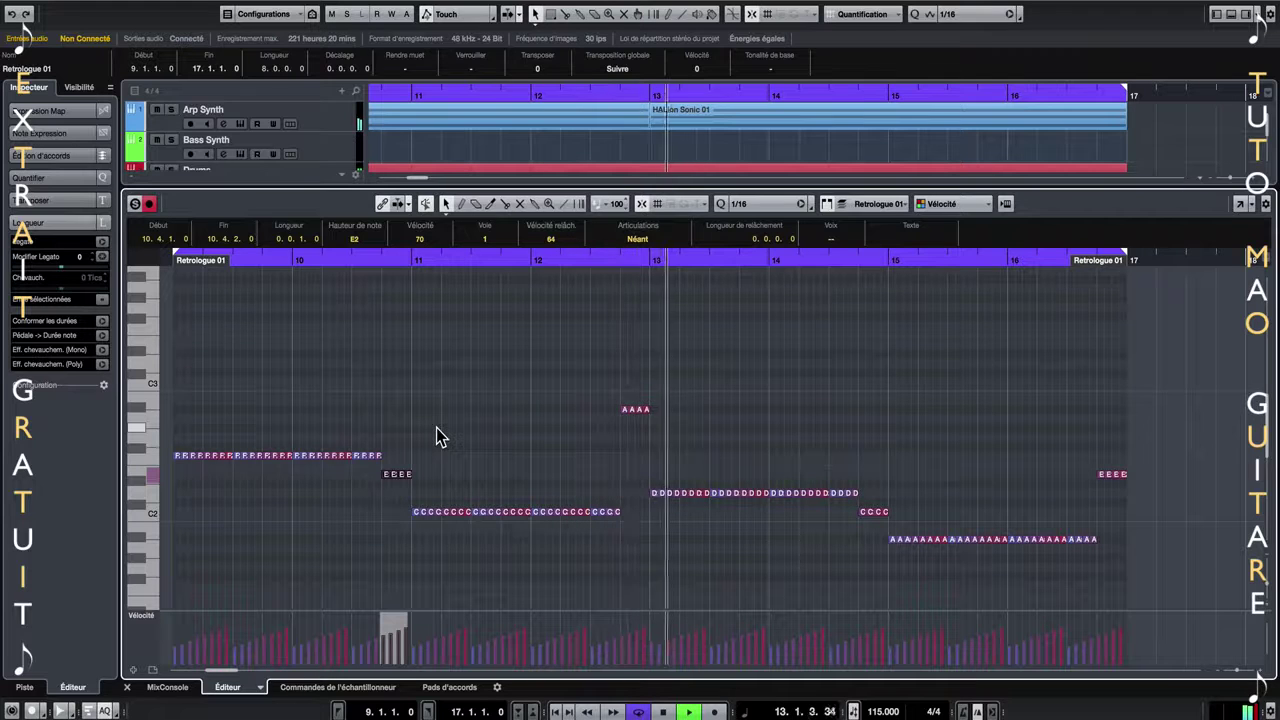
pyautogui.press('space')
# - Transpose the four high notes at the end of bar 12 down to C#2 and play the part from bar 9
pyautogui.moveTo(608, 400); pyautogui.dragTo(648, 425)
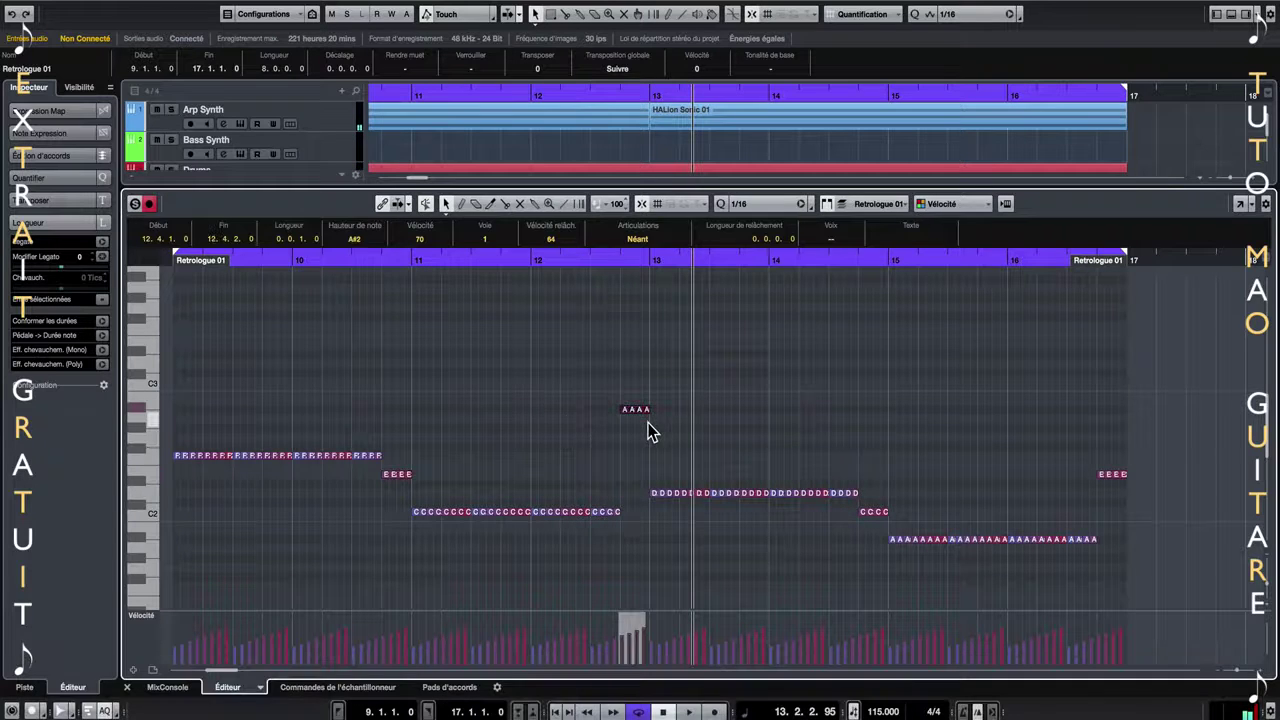
pyautogui.press('Down')
pyautogui.press('Down')
pyautogui.press('Down')
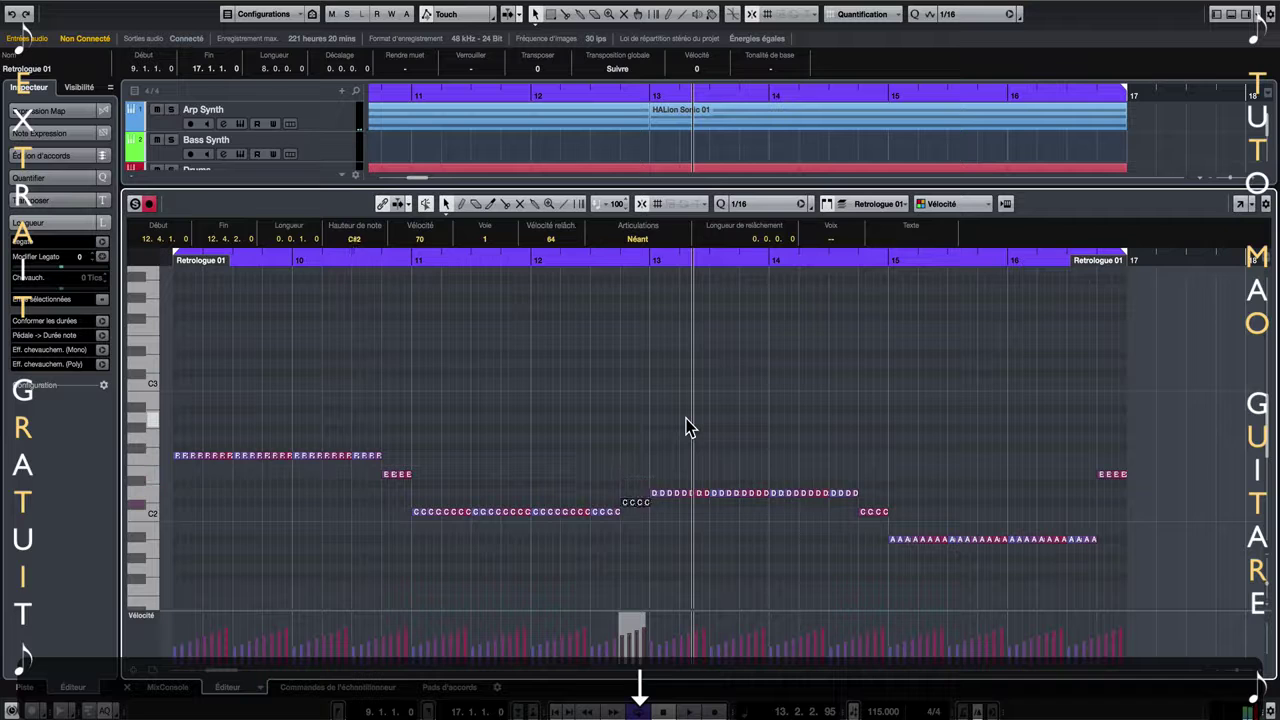
pyautogui.press('Home')
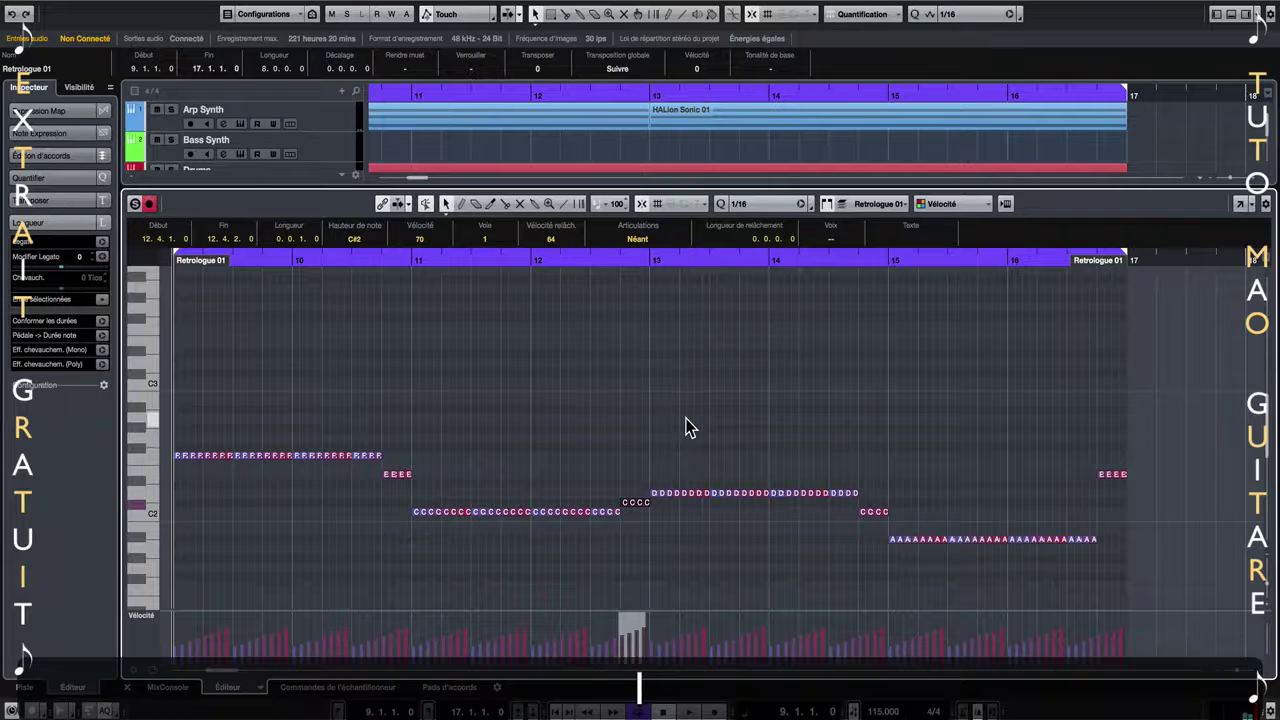
pyautogui.press('space')
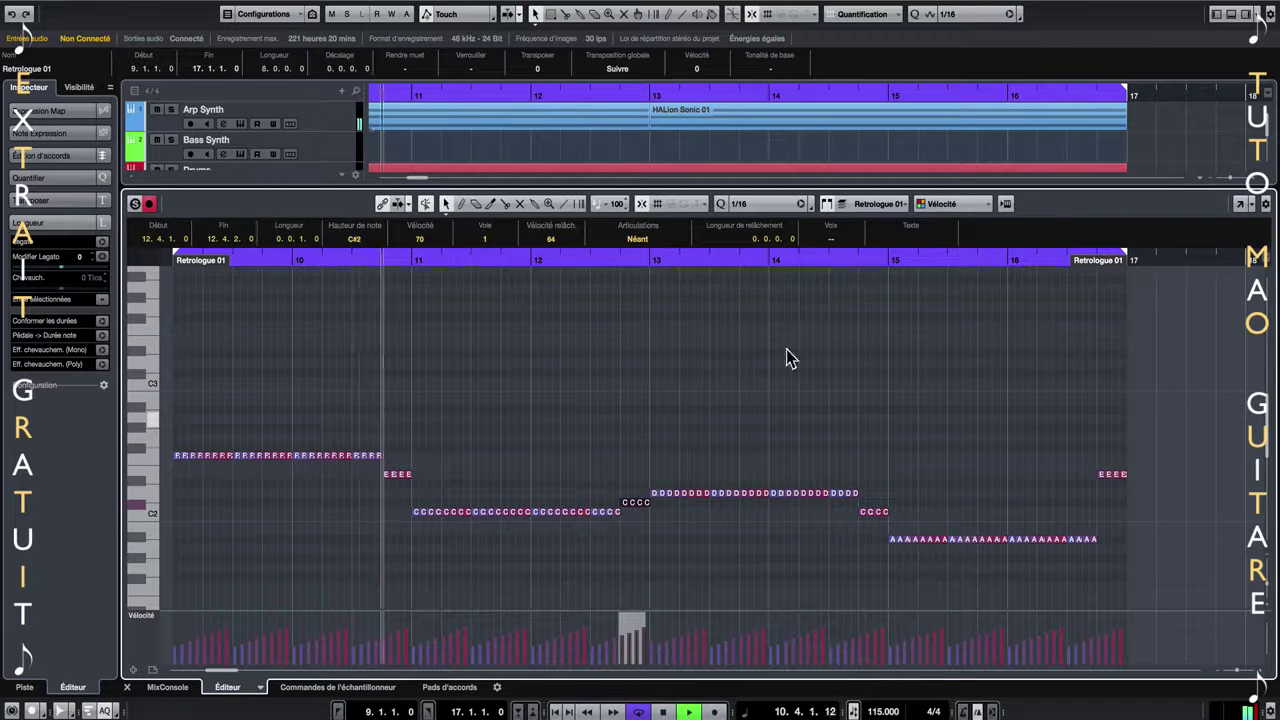
# - Close the editor and lower the Retrologue 01 track's volume to -4.02 during playback
pyautogui.click(1231, 15)
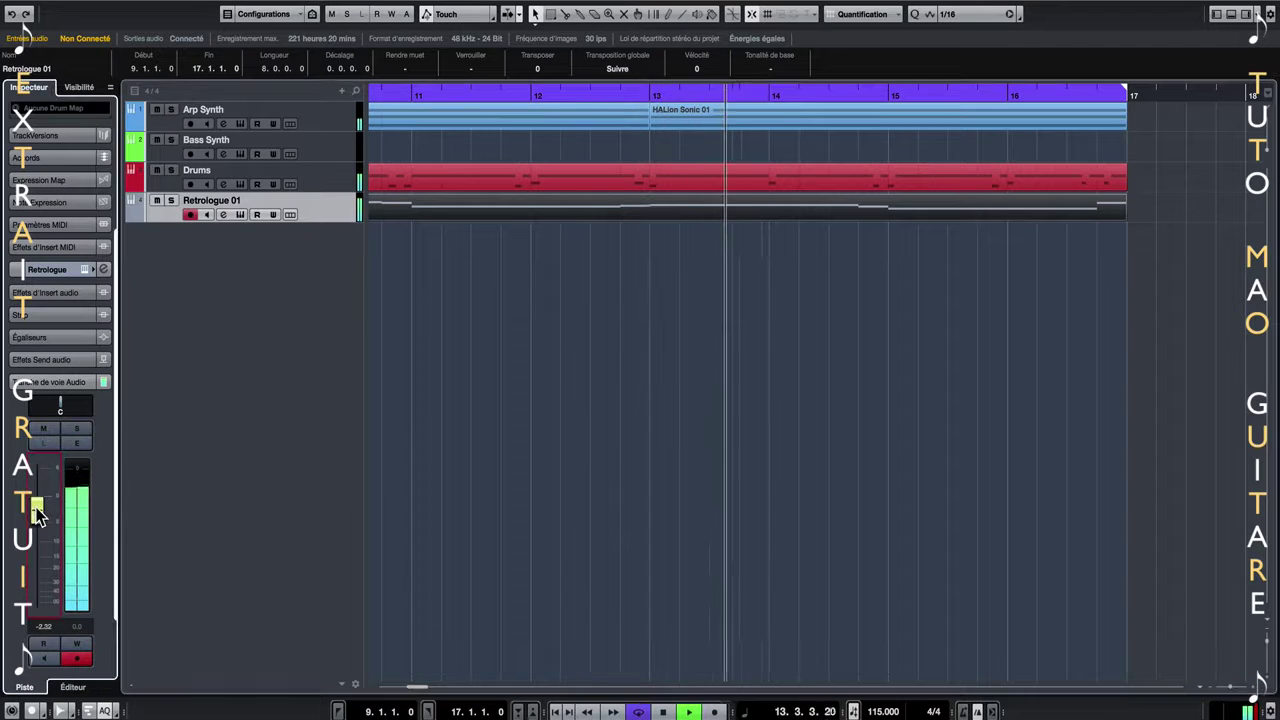
pyautogui.moveTo(36, 500); pyautogui.dragTo(36, 526)
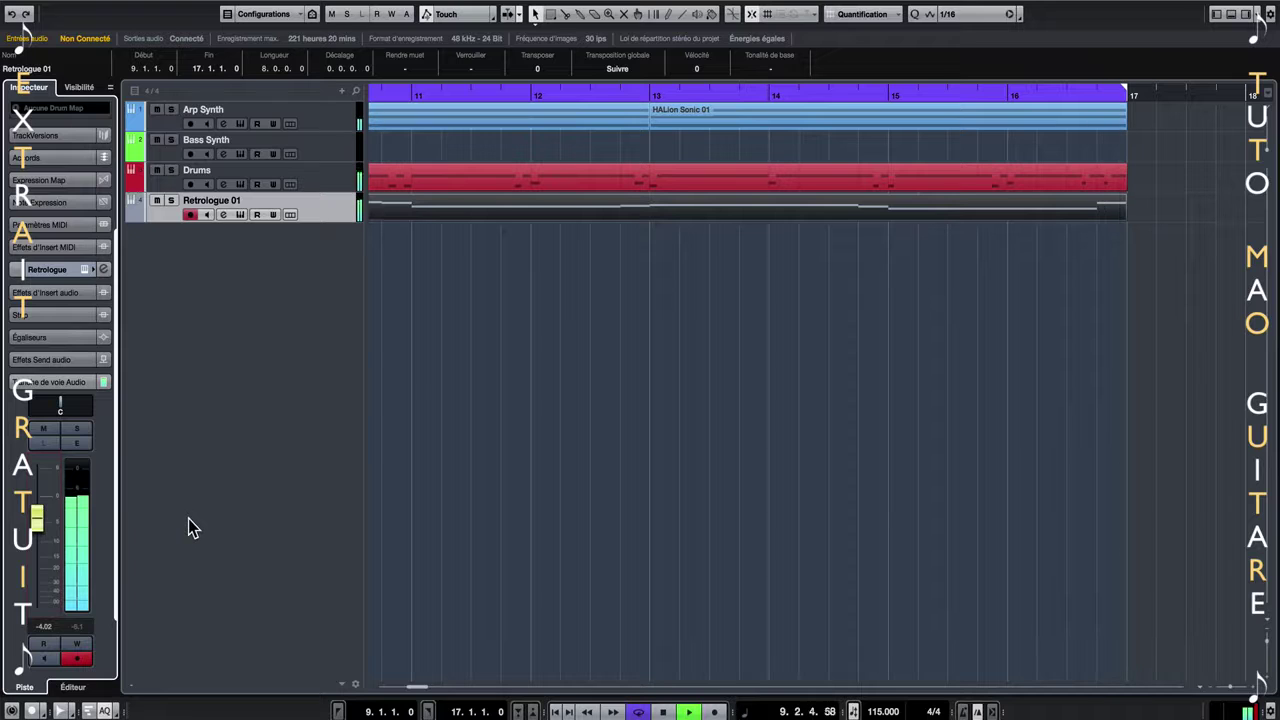
pyautogui.press('space')
# - Rename the Retrologue 01 track as Bass Synth and the green bass track as Bass Synth Intro
pyautogui.doubleClick(218, 203)
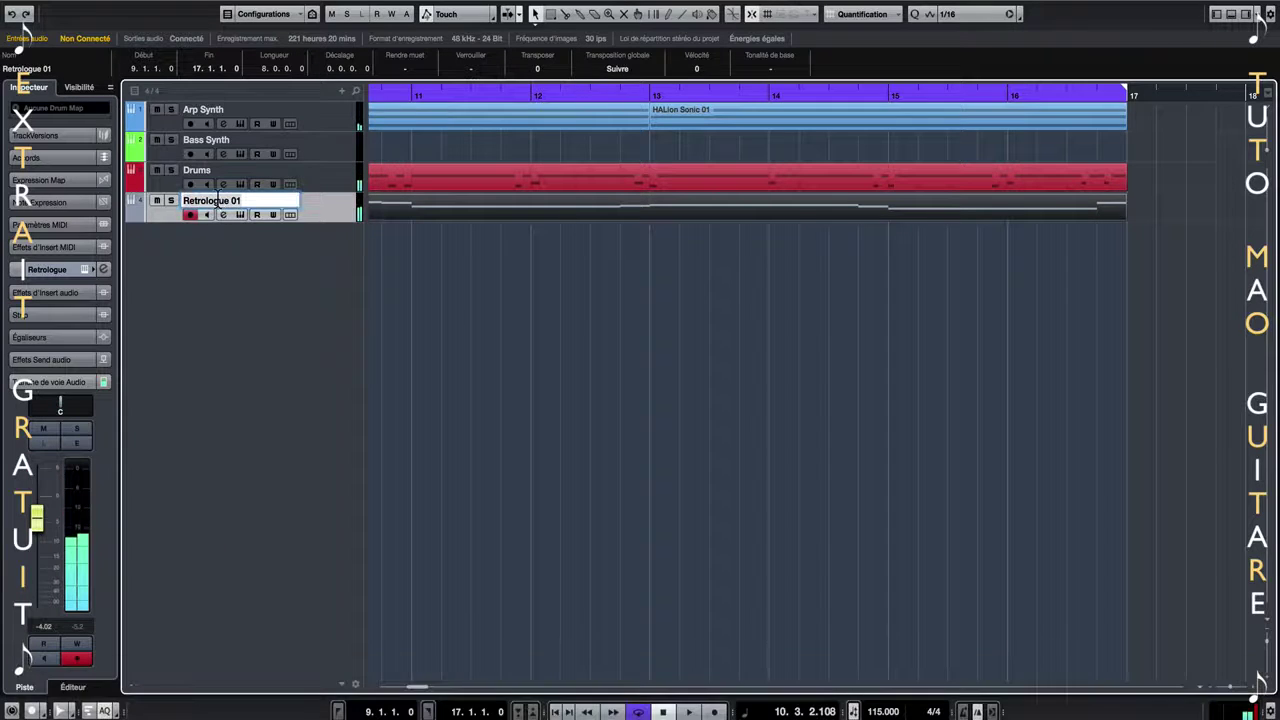
pyautogui.hotkey('shift', 'b')
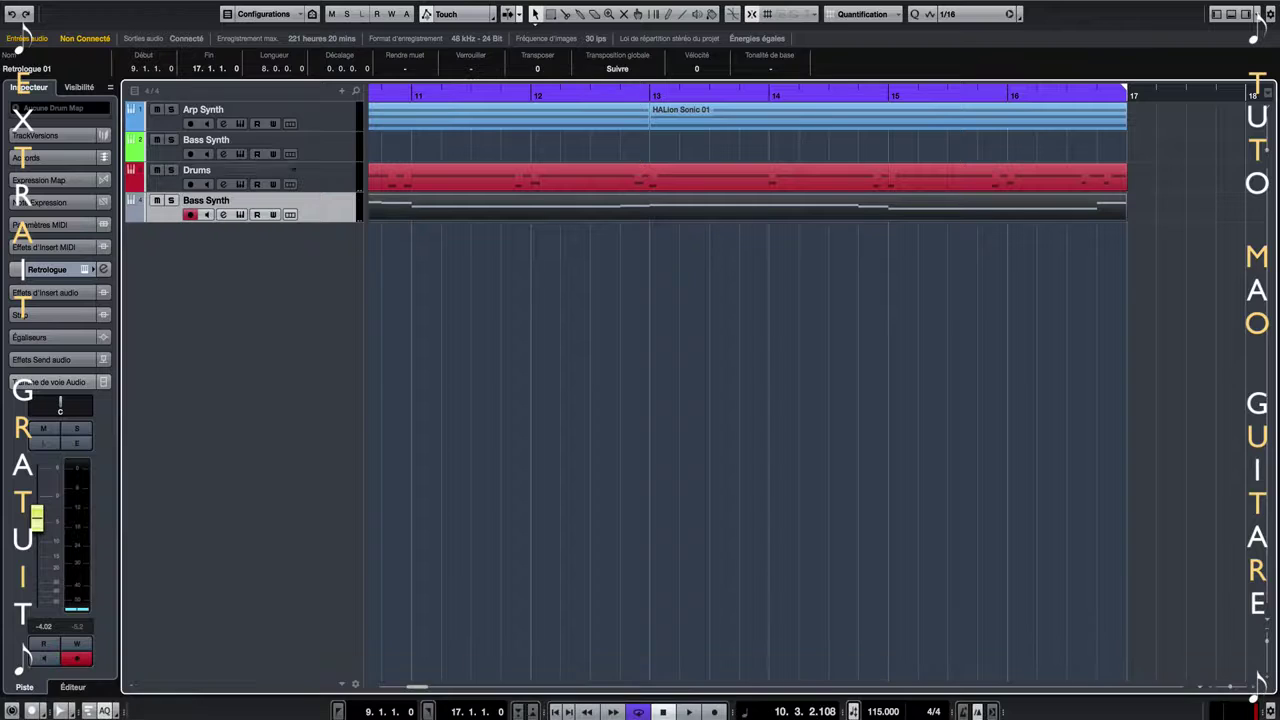
pyautogui.doubleClick(219, 143)
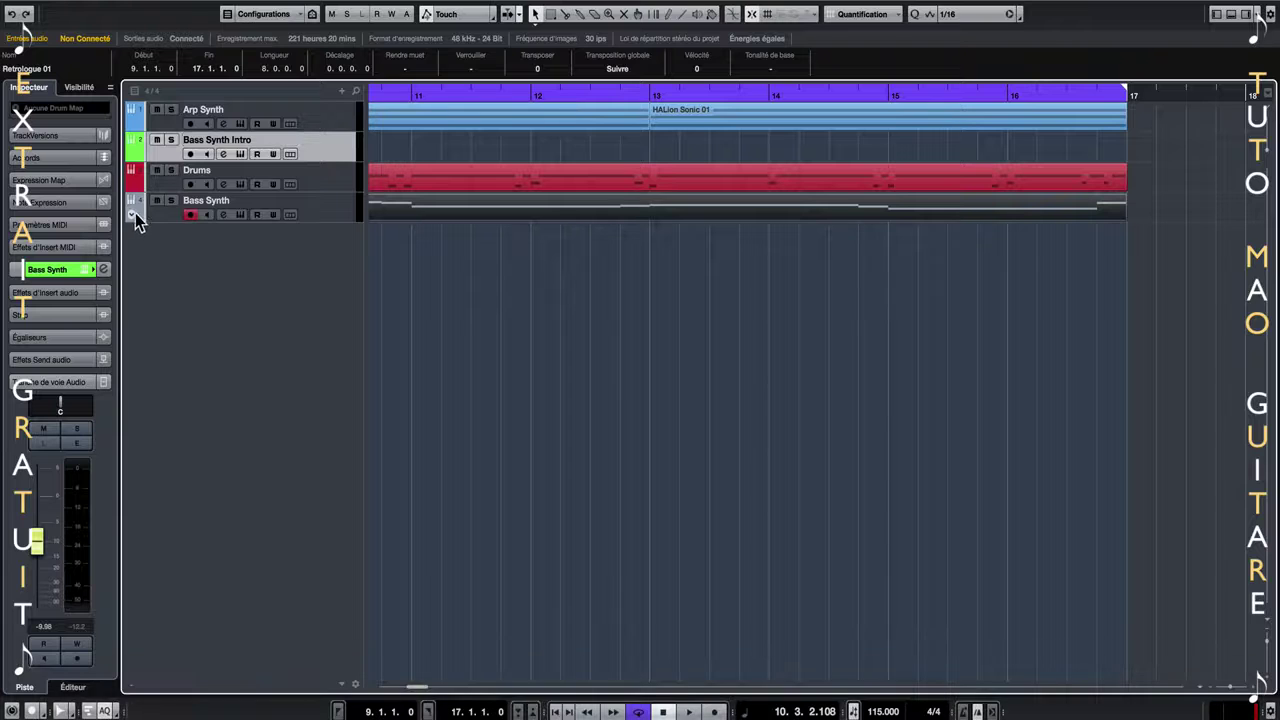
# - Color the new Bass Synth track orange
pyautogui.keyDown('super'); pyautogui.click(135, 203); pyautogui.keyUp('super')
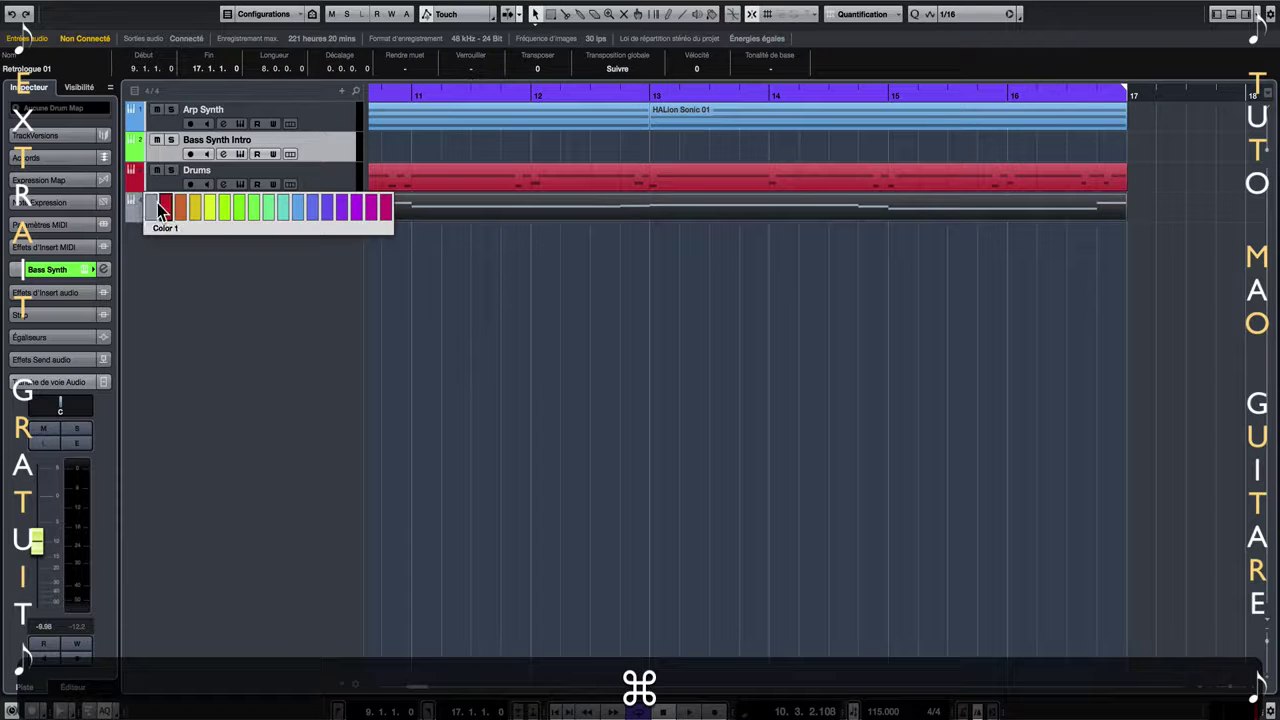
pyautogui.click(180, 210)
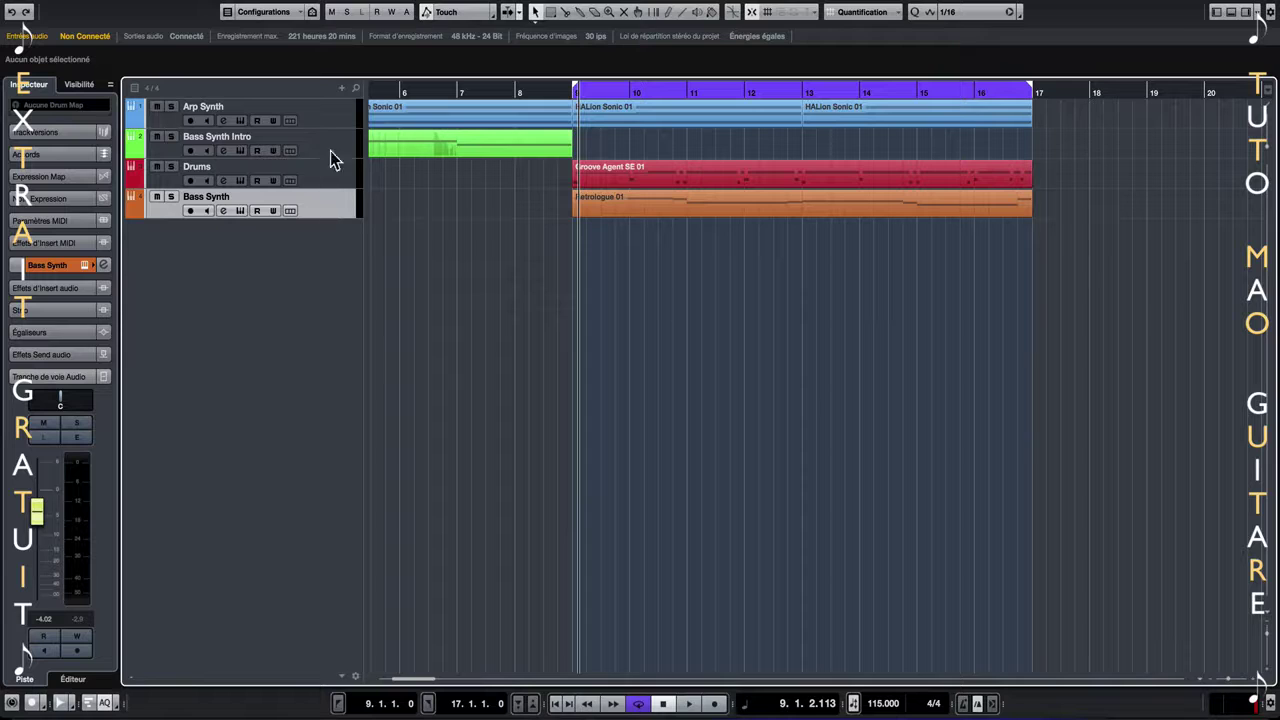
# - Open the Arp Synth track's HALion Sonic instrument and move its window clear of the track list
pyautogui.click(315, 119)
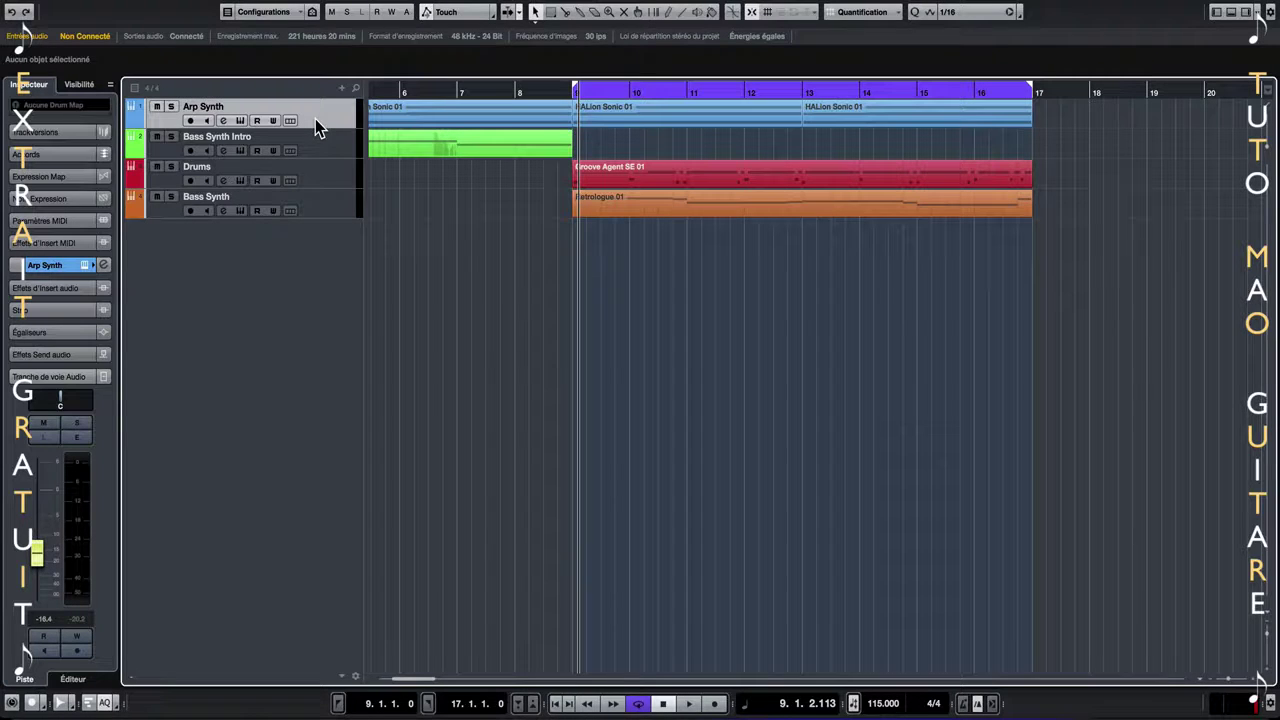
pyautogui.click(240, 121)
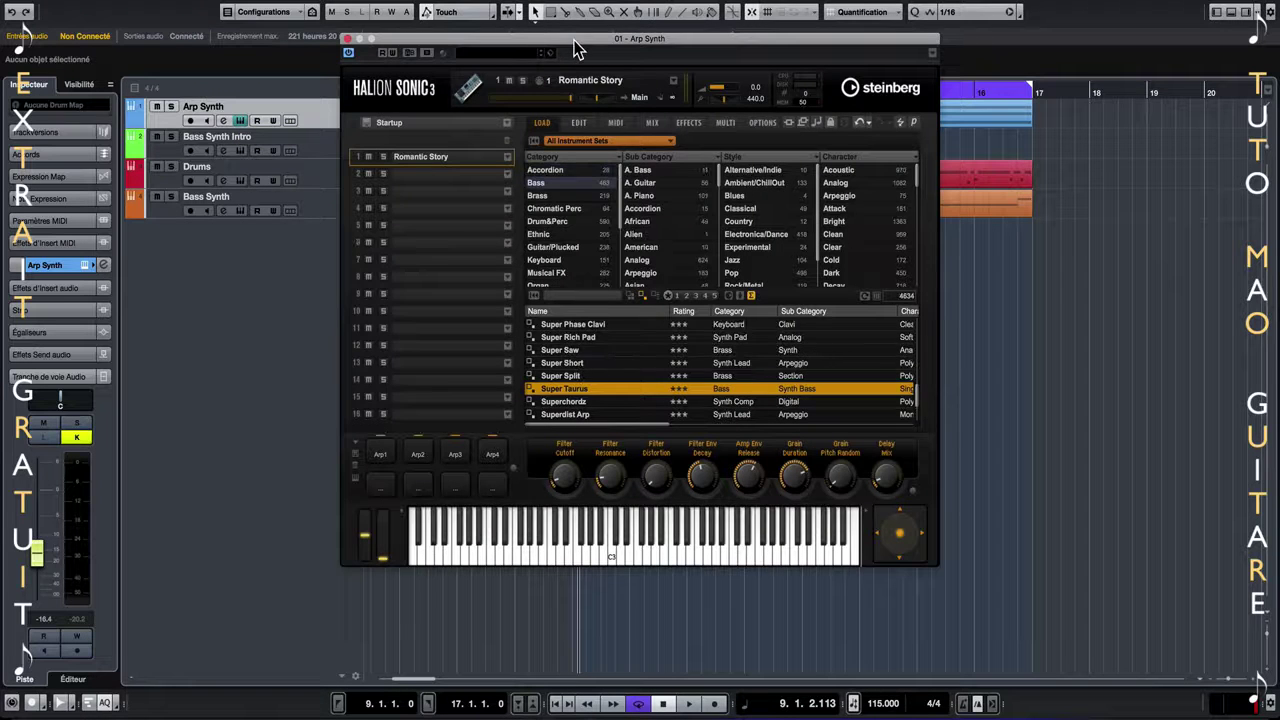
pyautogui.moveTo(571, 46); pyautogui.dragTo(654, 121)
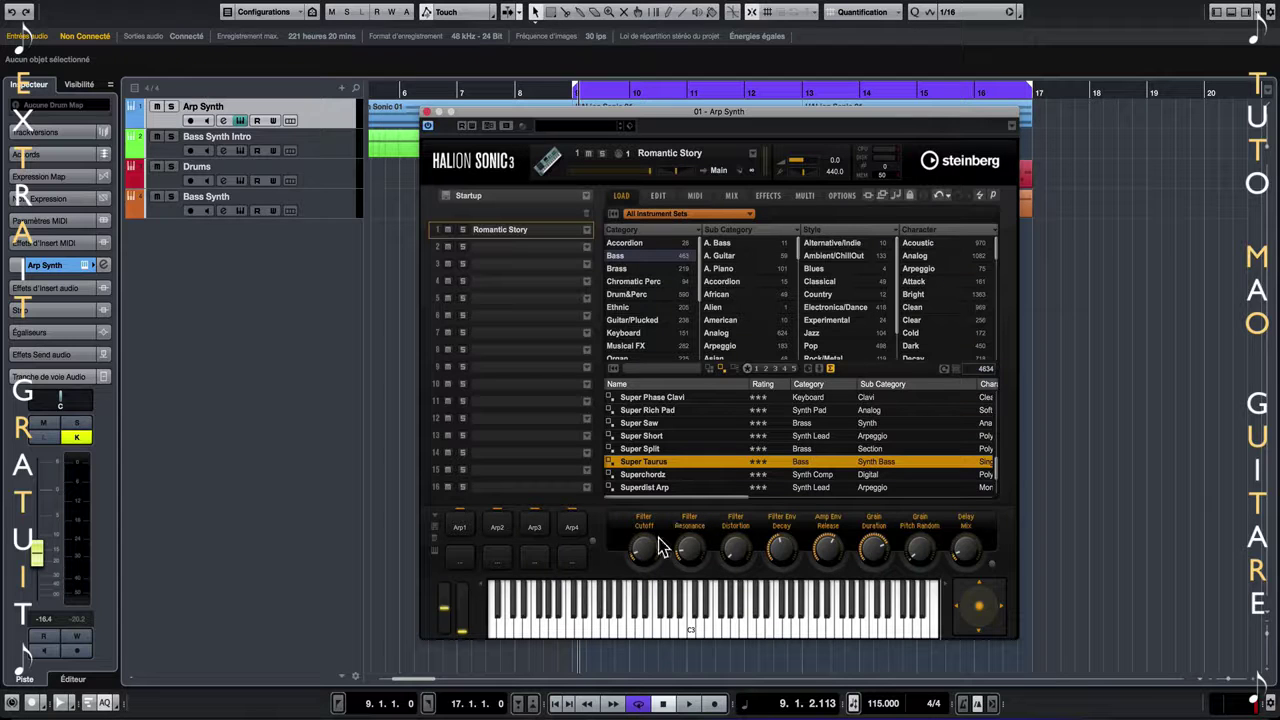
# - Solo the Arp Synth track and adjust HALion Sonic's Filter Cutoff during playback
pyautogui.click(171, 106)
pyautogui.press('space')
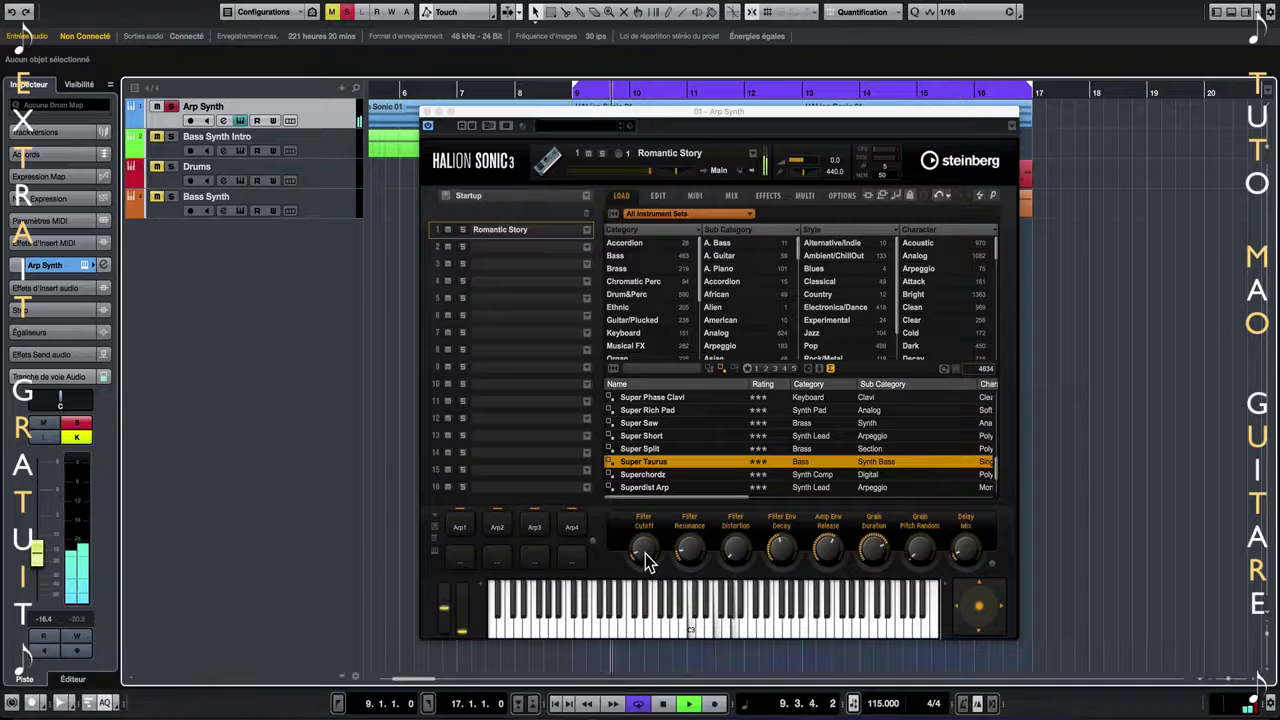
pyautogui.click(646, 562)
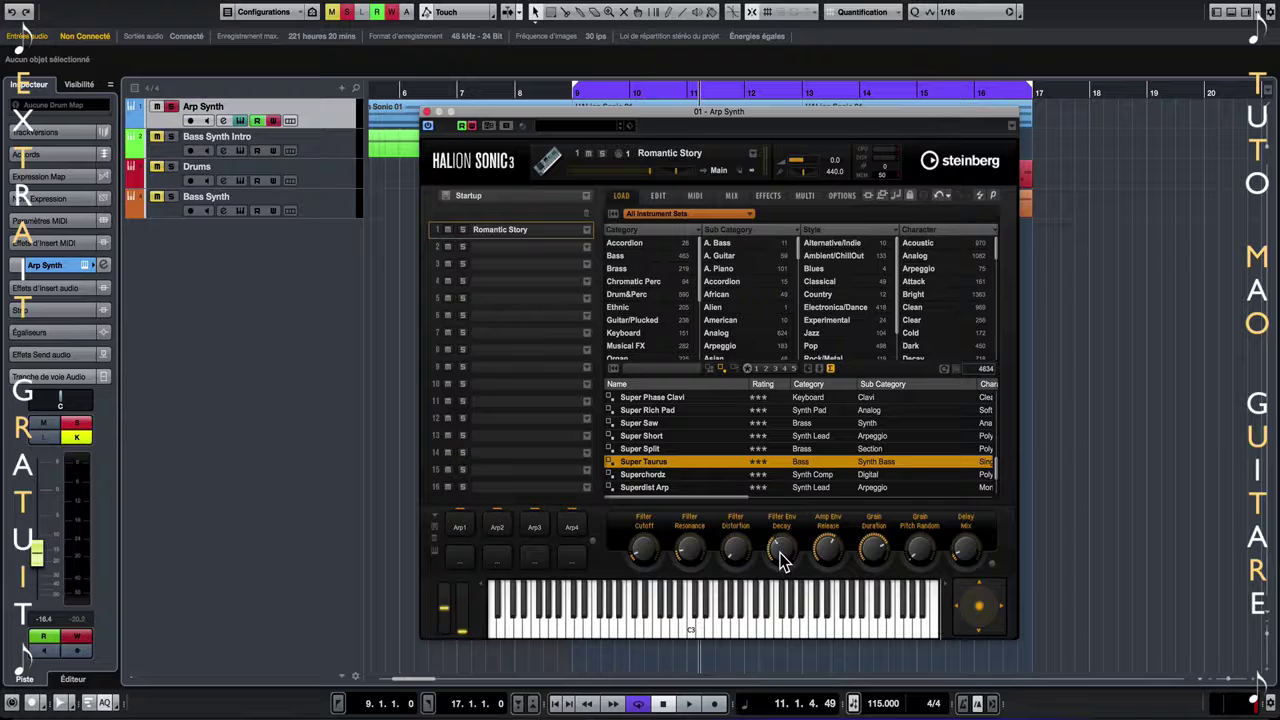
# - Show the used automation of the selected Arp Synth track
pyautogui.click(317, 112)
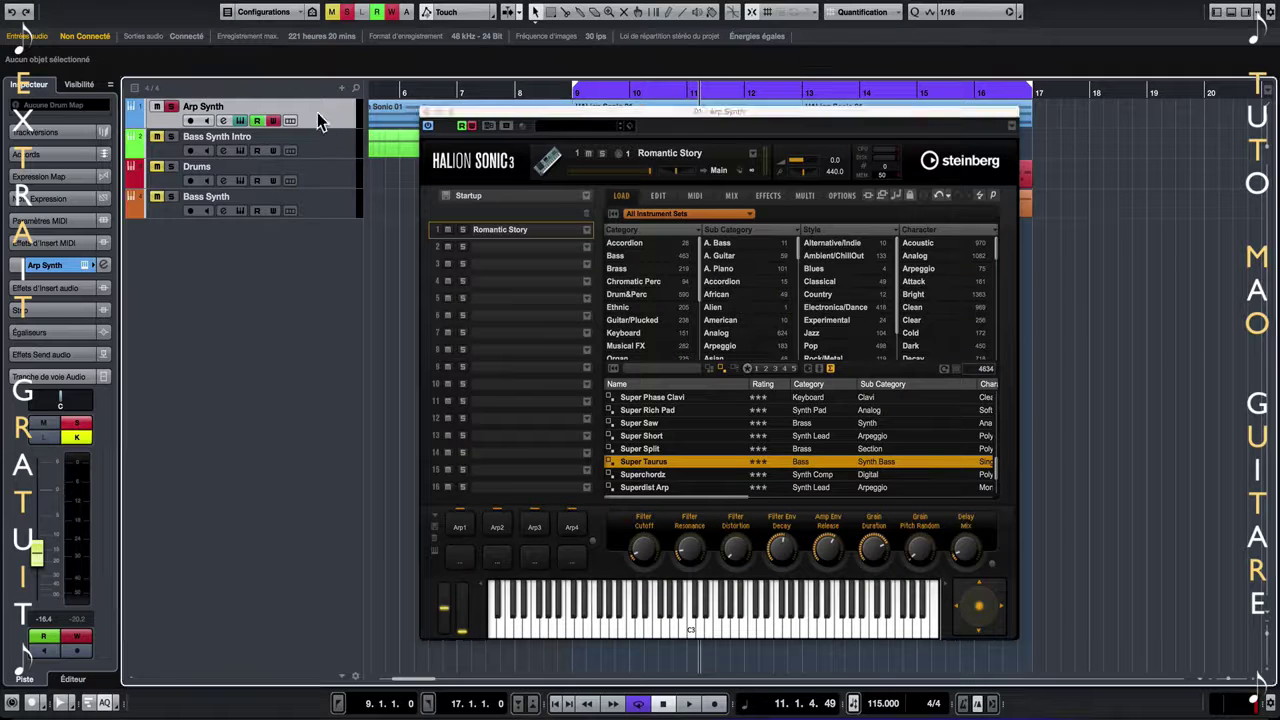
pyautogui.rightClick(317, 113)
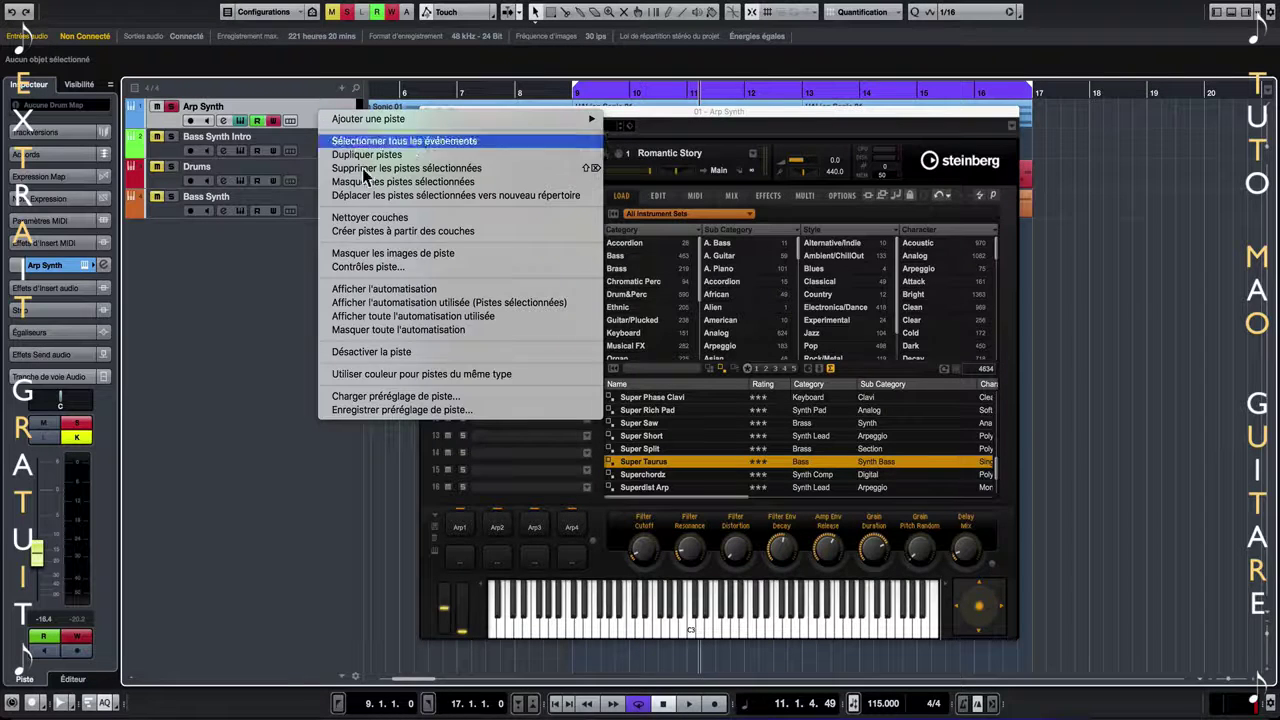
pyautogui.click(418, 306)
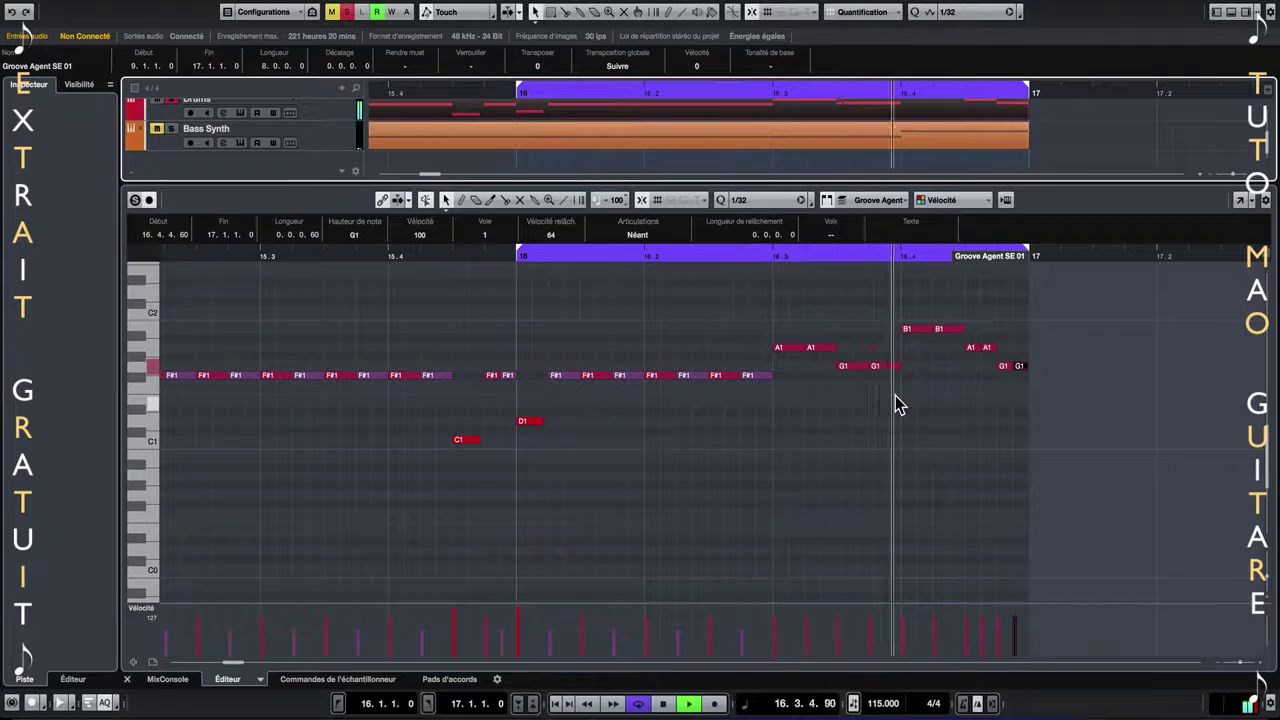
# - Nudge the first B1 note in bar 16 of the drum part to 16.4.2.0 and turn off the Drums track's solo
pyautogui.click(910, 330)
pyautogui.hotkey('ctrl', 'Right')
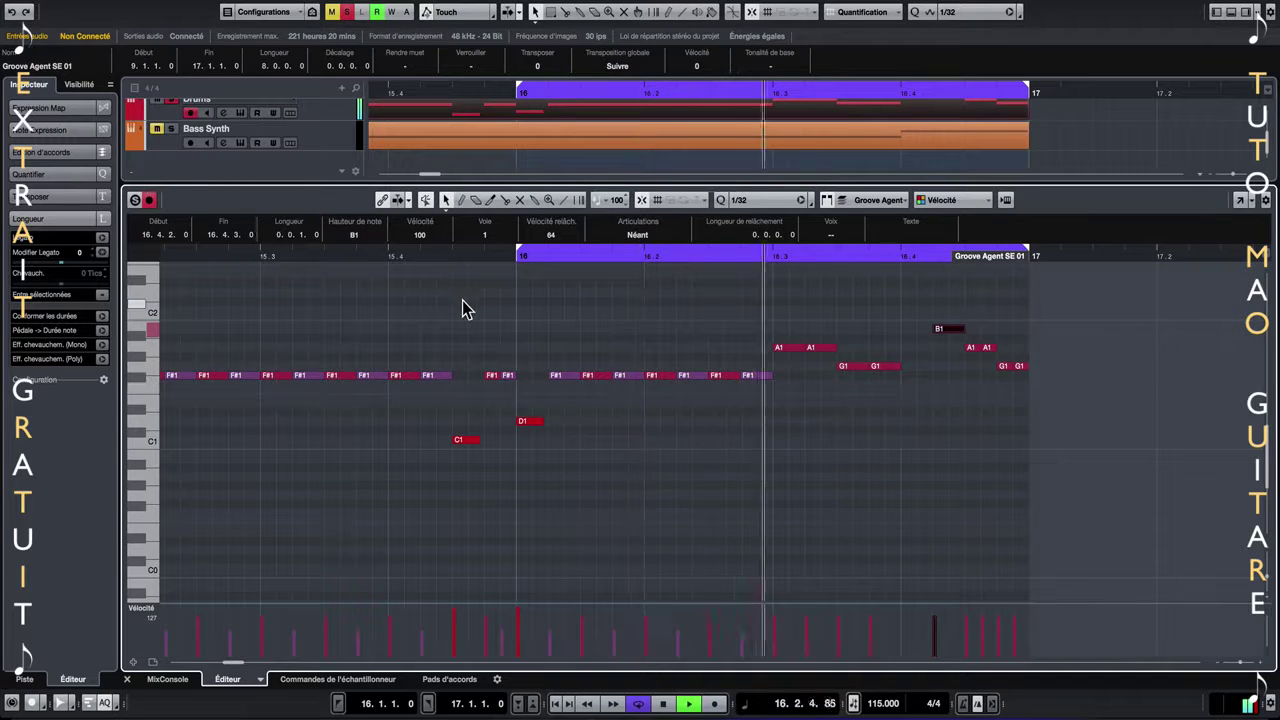
pyautogui.click(173, 101)
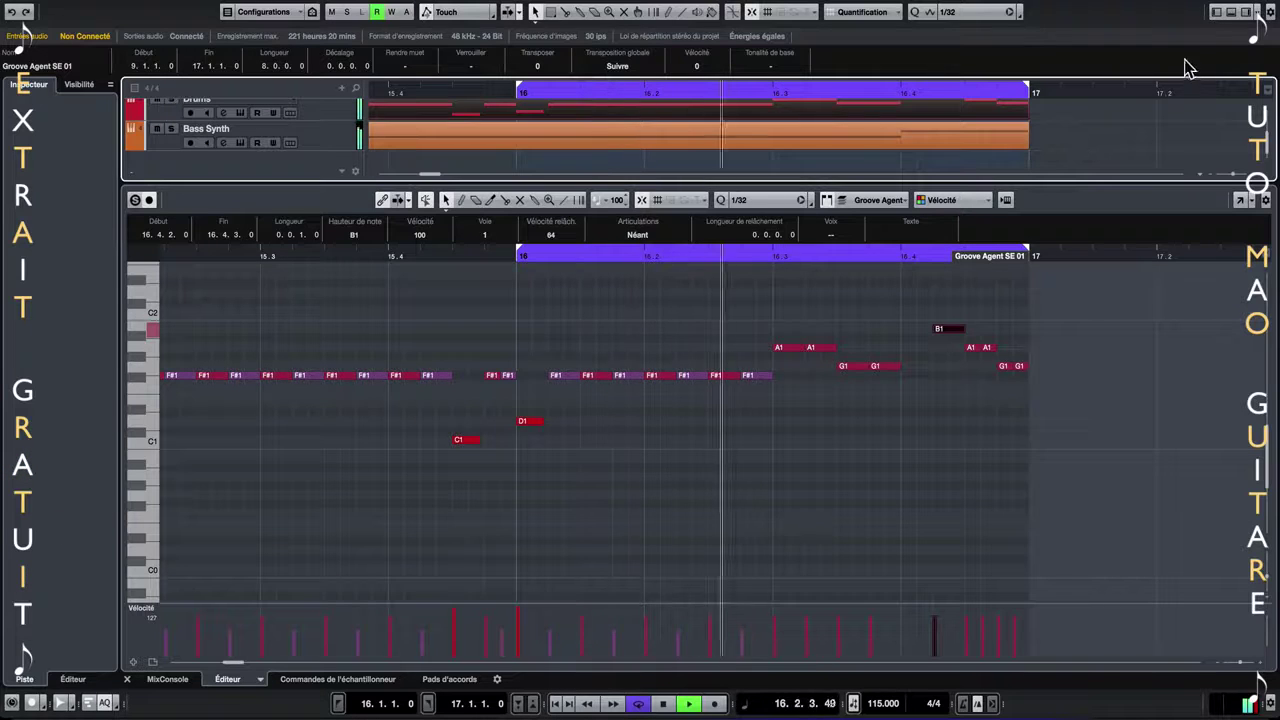
pyautogui.click(1230, 12)
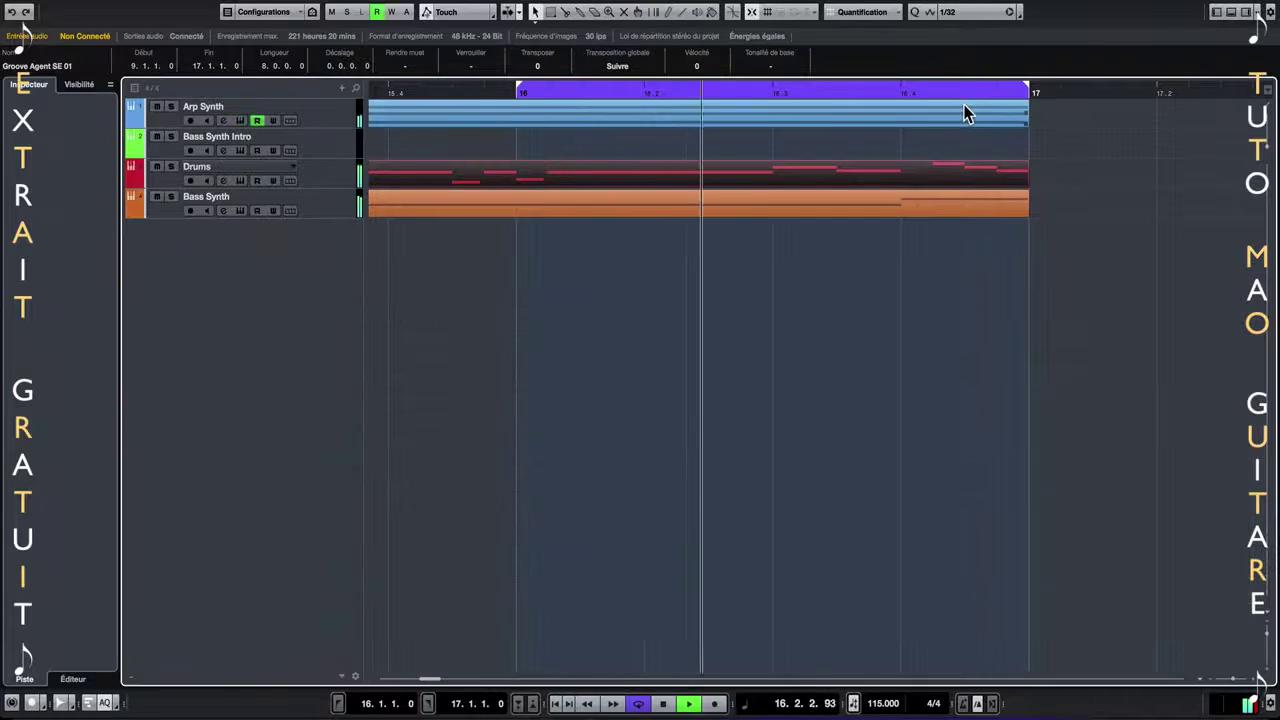
# - Set the cycle range from 9.1.1.0 to 16.4.4.60 and play the section with all tracks
pyautogui.press('g')
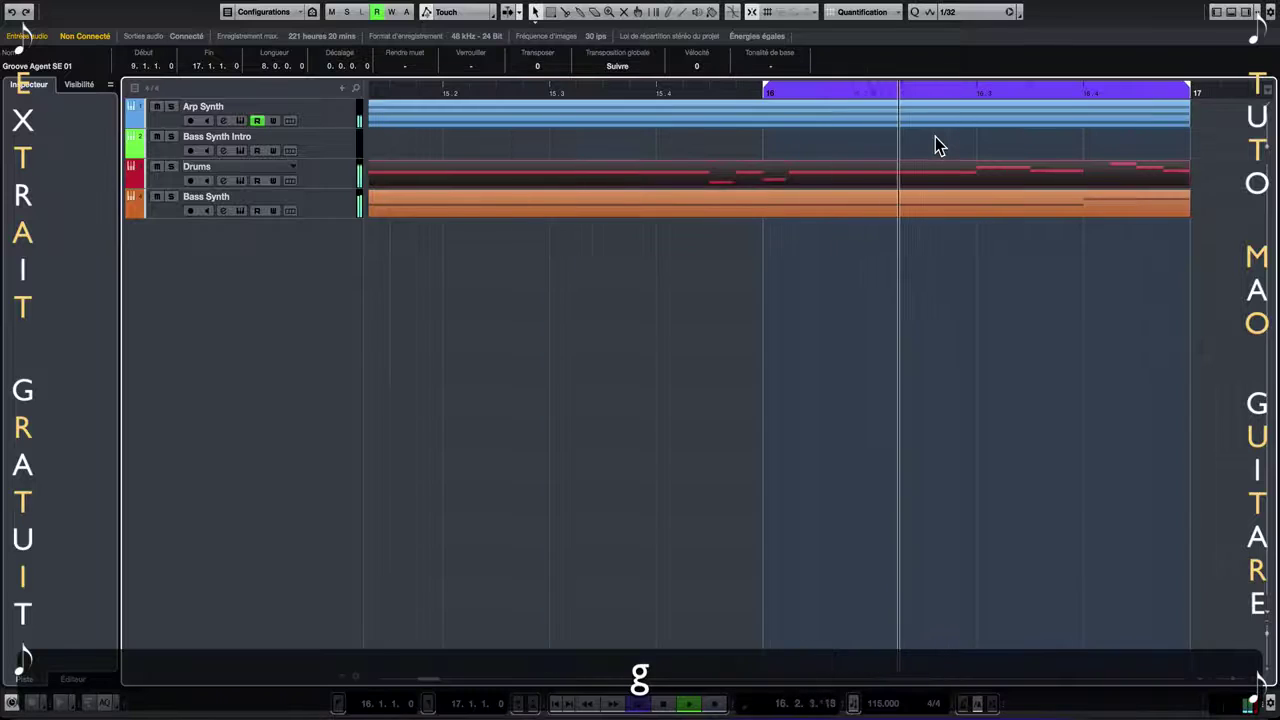
pyautogui.press('g')
pyautogui.press('g')
pyautogui.press('g')
pyautogui.press('g')
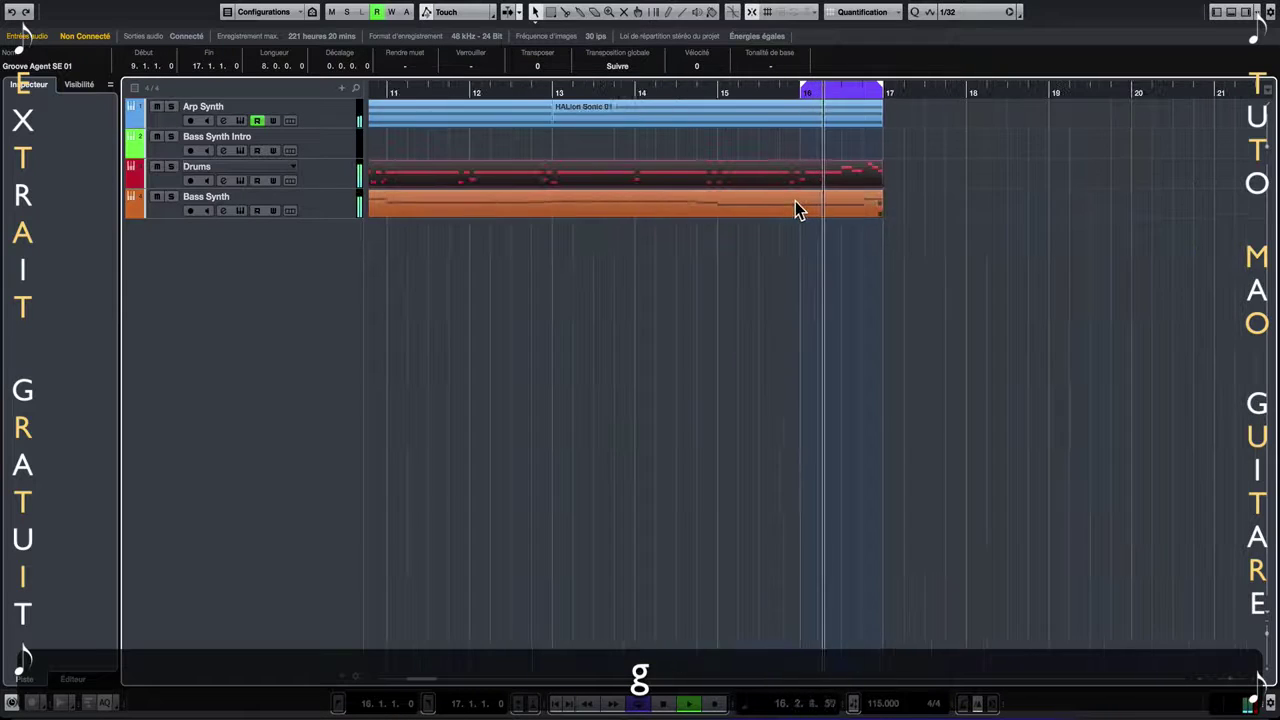
pyautogui.press('p')
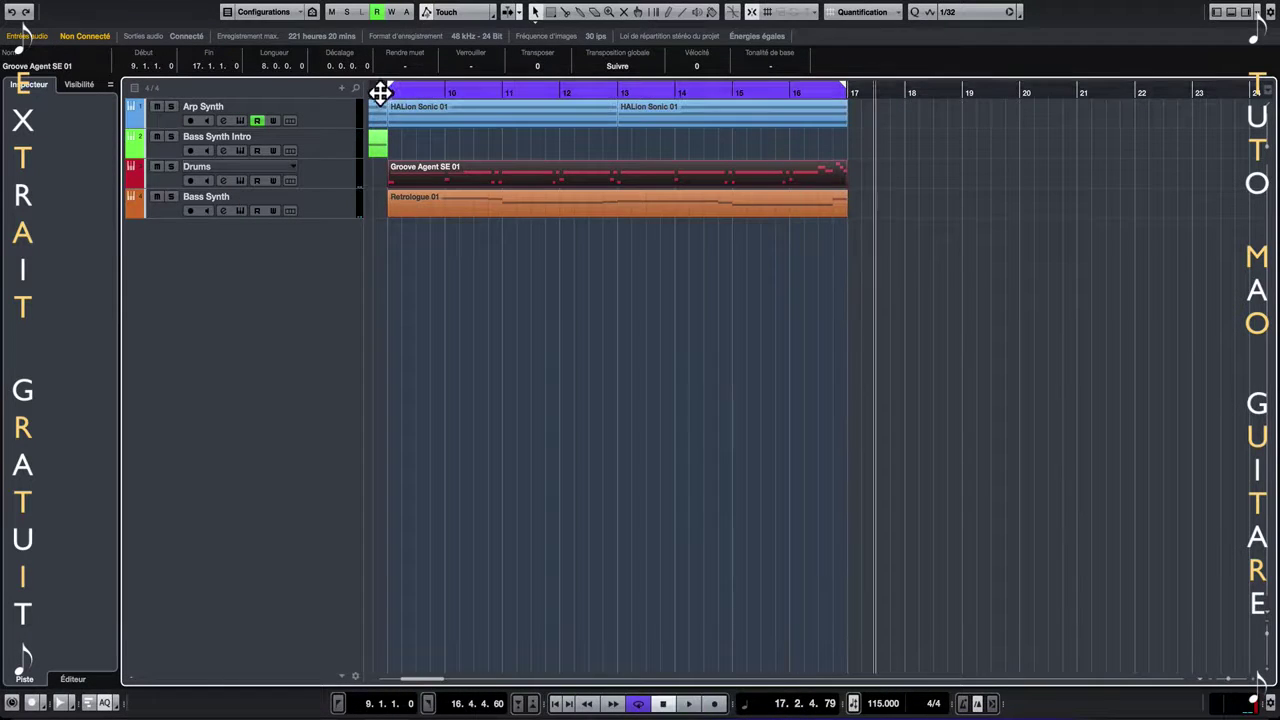
pyautogui.press('space')
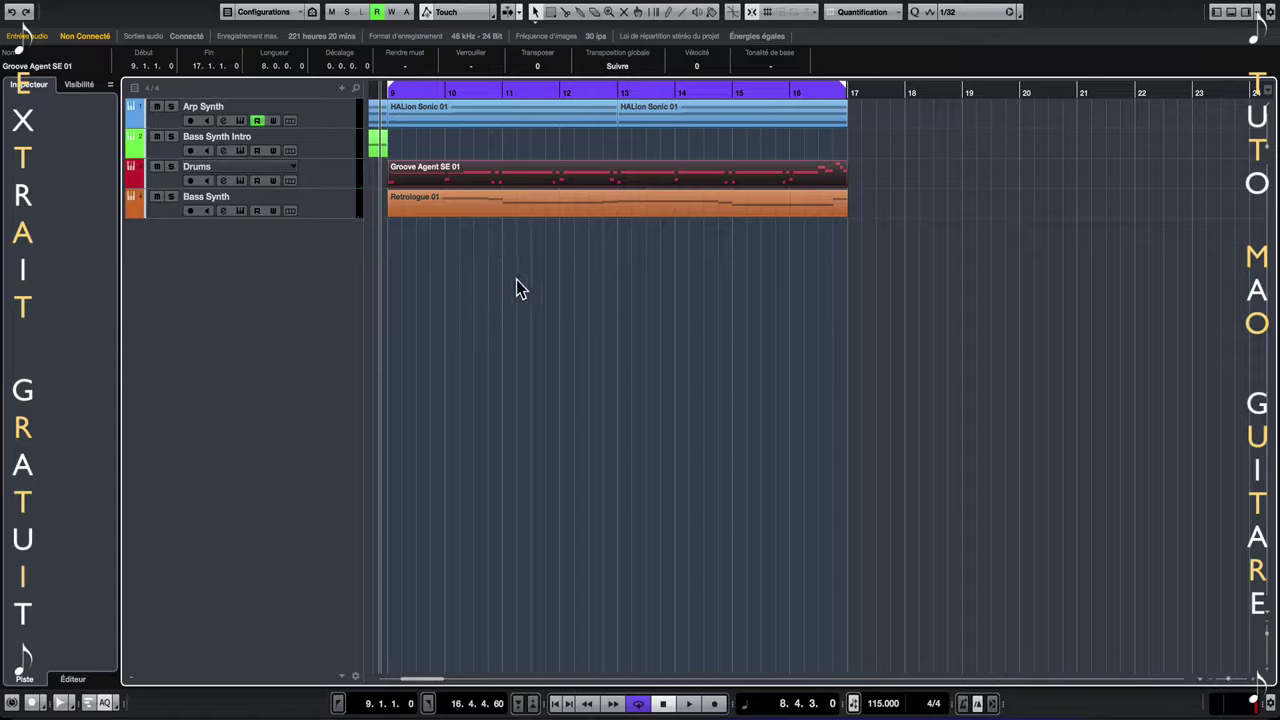
pyautogui.press('space')
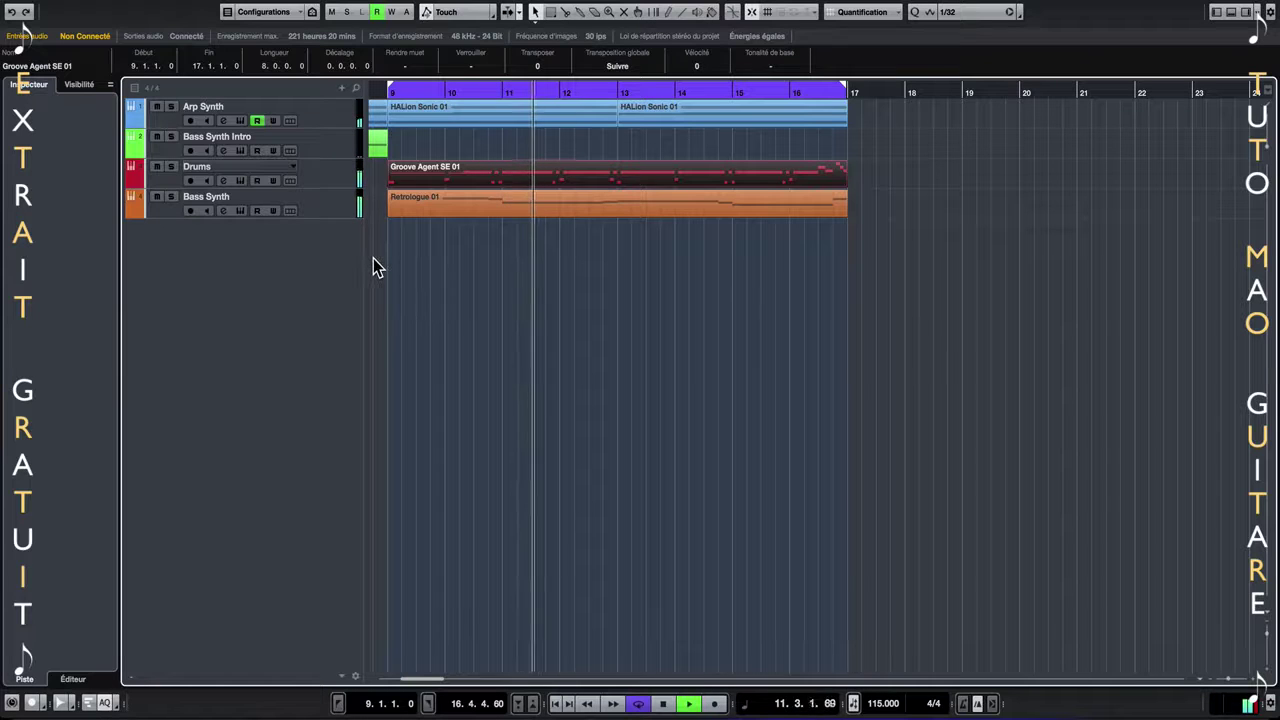
# - Lower the Arp Synth track's volume to about -17.7 during playback
pyautogui.click(325, 116)
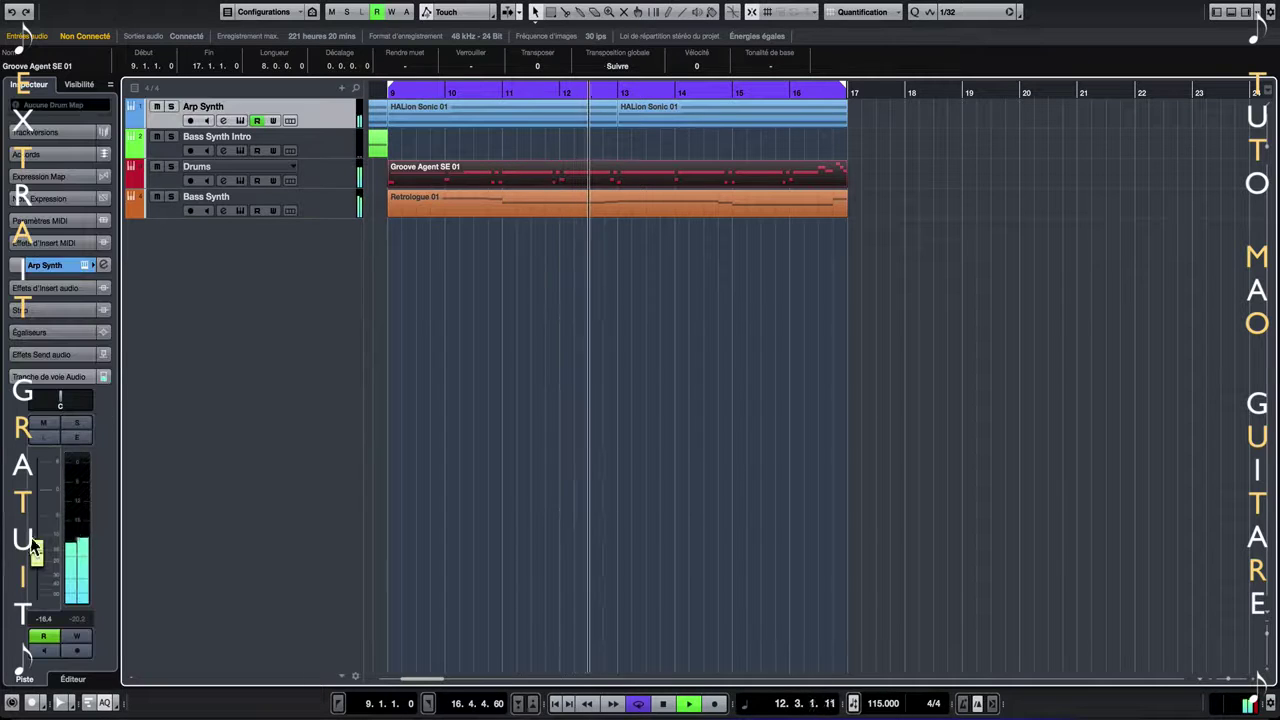
pyautogui.moveTo(31, 541); pyautogui.dragTo(32, 552)
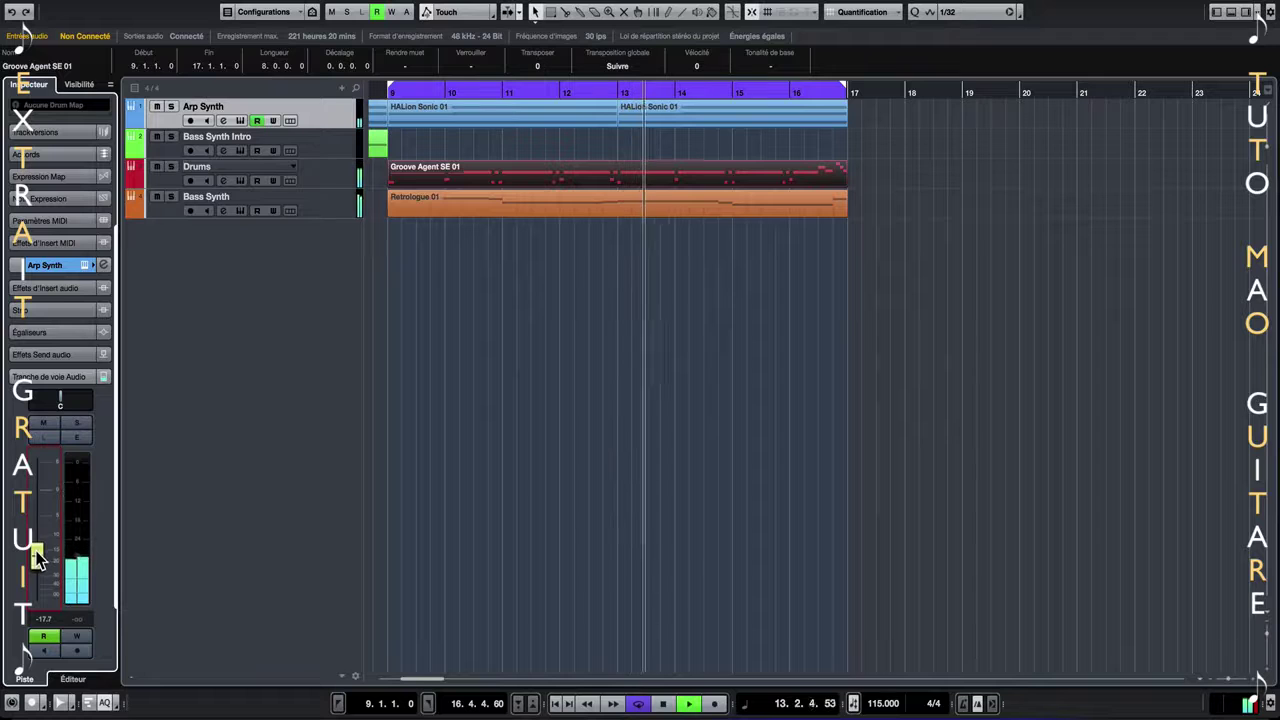
# - Lower the Drums track's volume to -0.44 and the Bass Synth track's volume to about -7.48 during playback
pyautogui.click(313, 178)
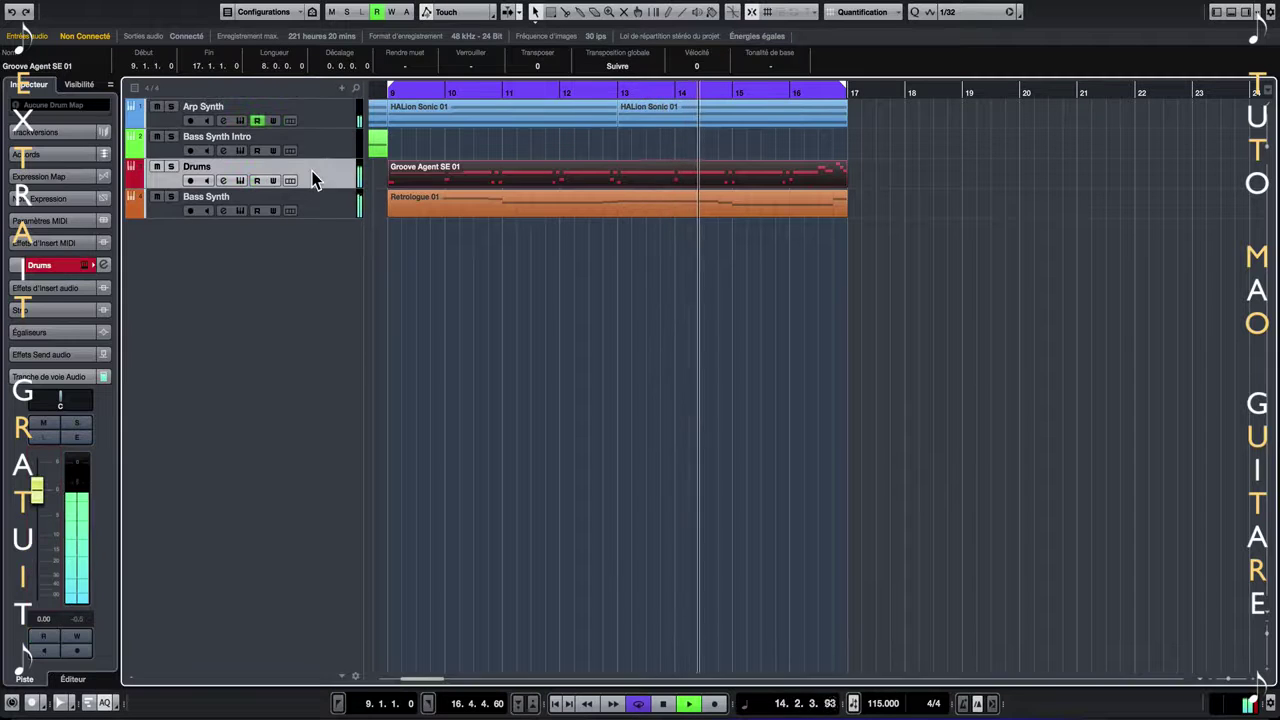
pyautogui.moveTo(36, 490); pyautogui.dragTo(38, 510)
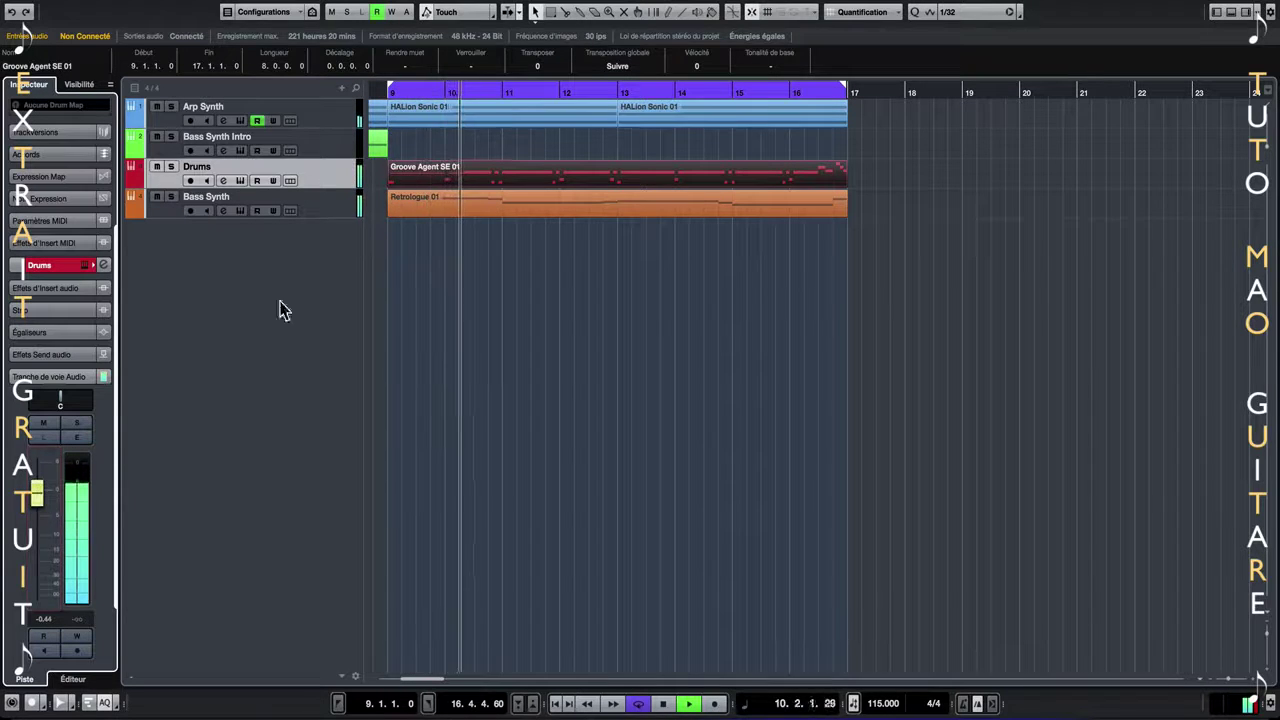
pyautogui.click(335, 210)
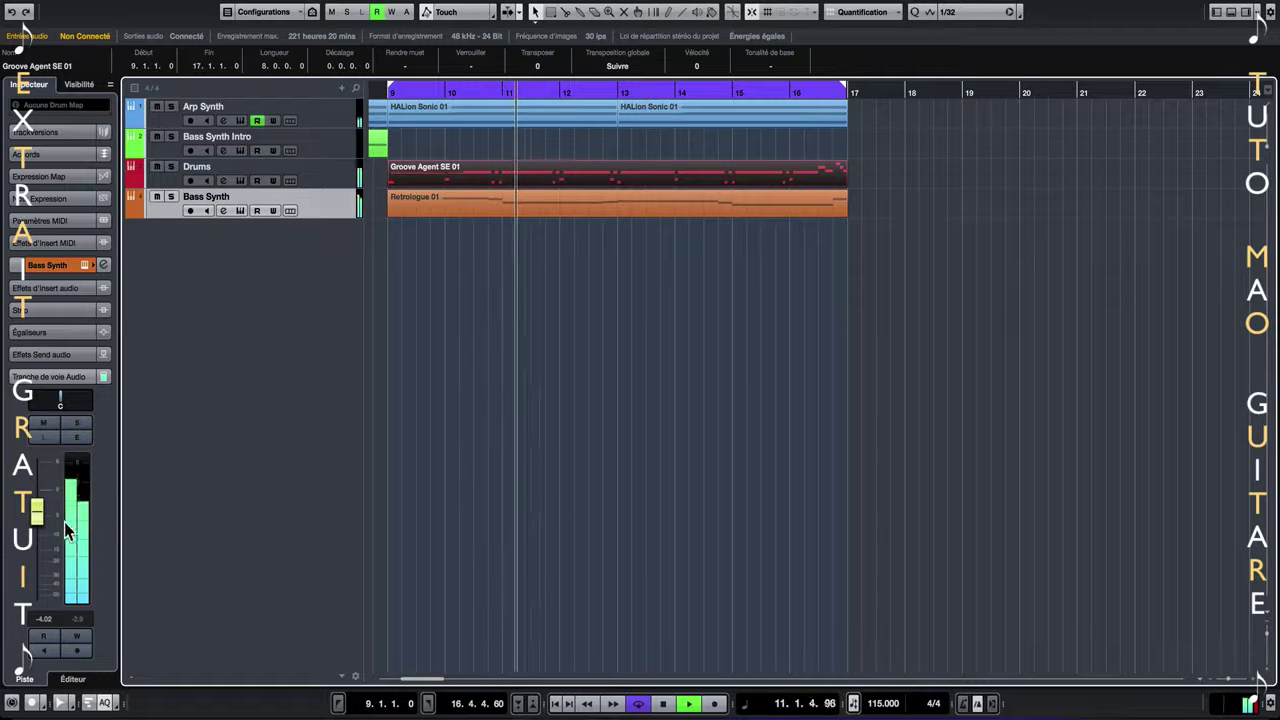
pyautogui.moveTo(36, 511); pyautogui.dragTo(38, 518)
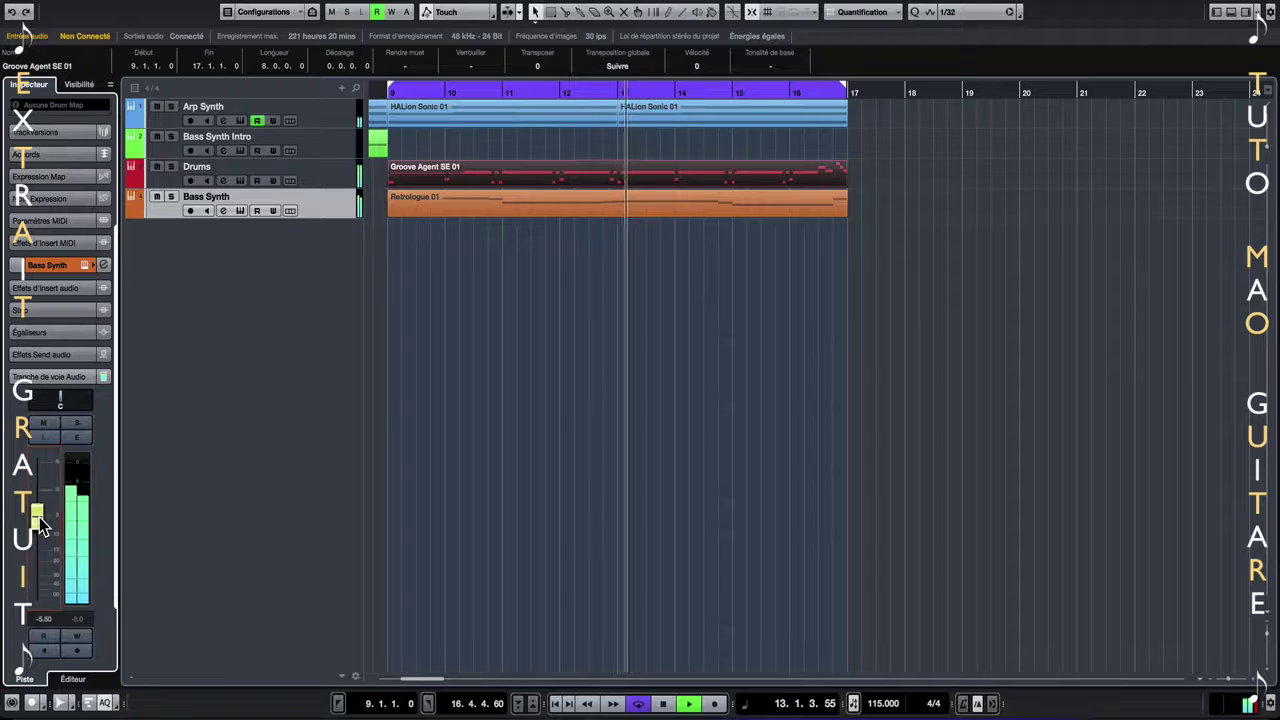
pyautogui.moveTo(38, 522); pyautogui.dragTo(38, 528)
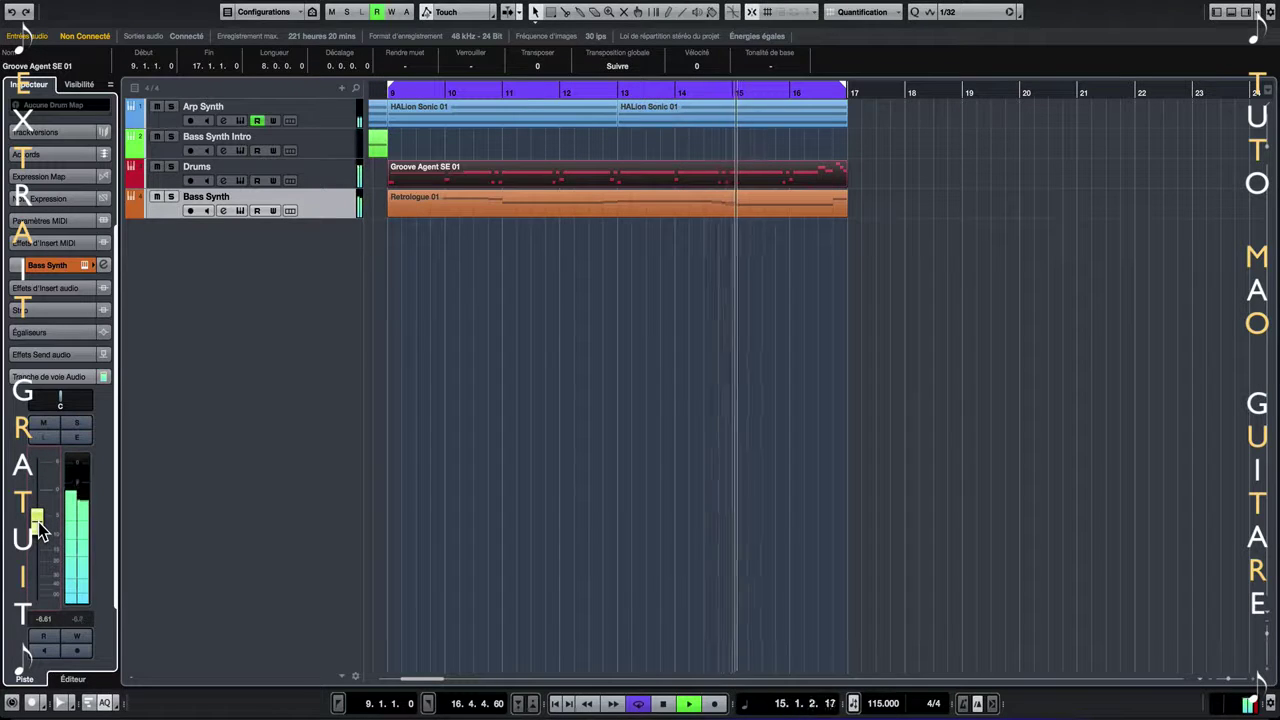
pyautogui.moveTo(38, 530); pyautogui.dragTo(38, 533)
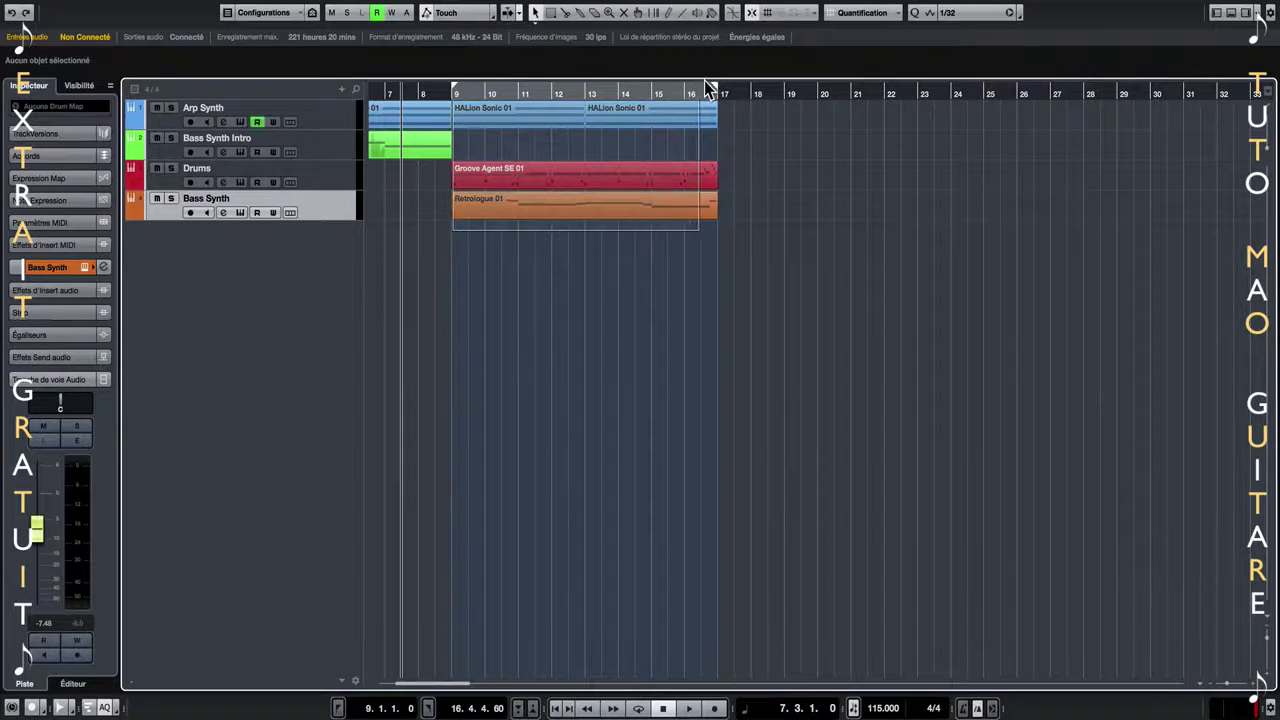
# - Duplicate the Arp Synth, Drums and Bass Synth parts of bars 9 to 16 so the copies start at bar 17
pyautogui.click(710, 100)
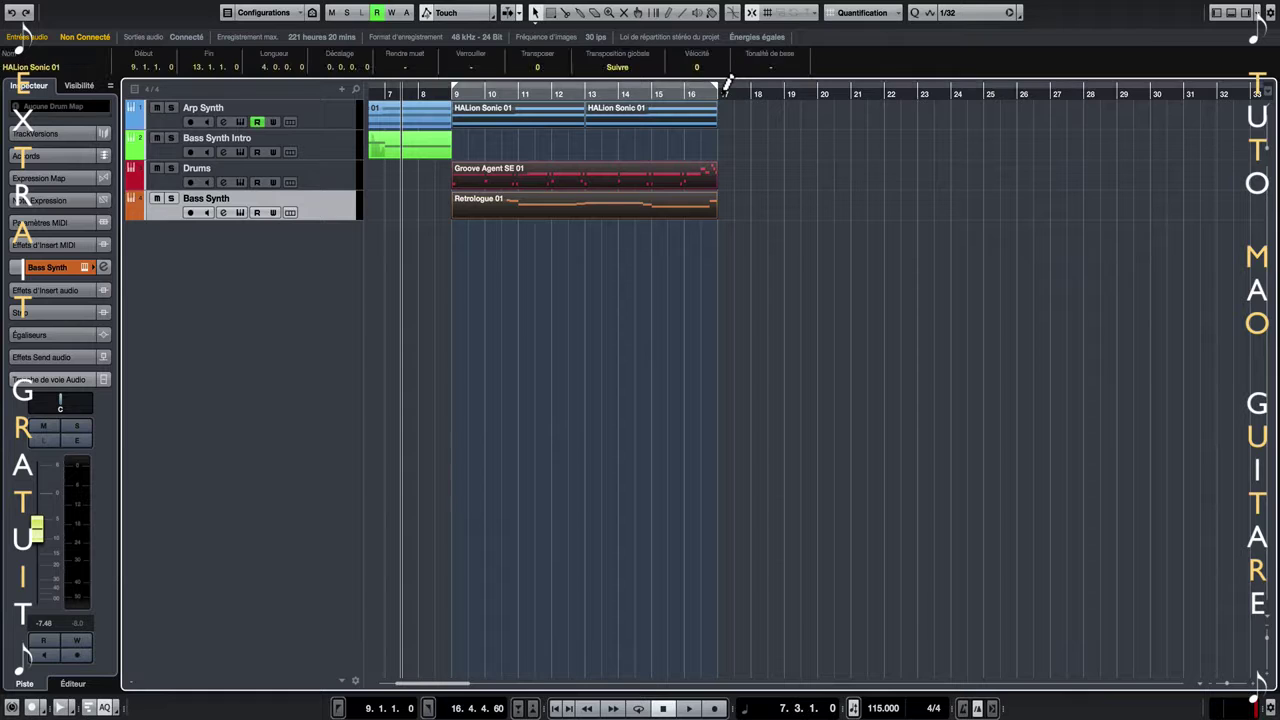
pyautogui.press('super+d')
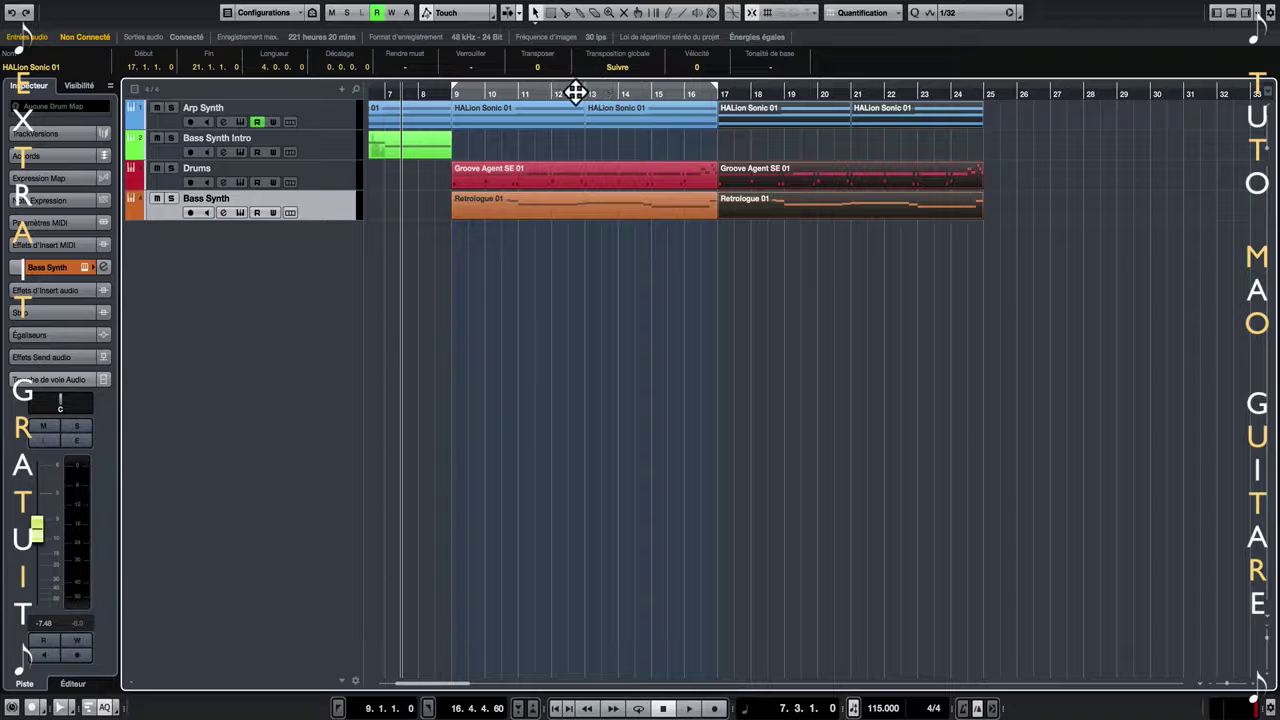
# - Set the cycle range from 25.1.1.0 to 33.1.1.0, arm the Drums track and record a new drum part there
pyautogui.moveTo(575, 92); pyautogui.dragTo(723, 90)
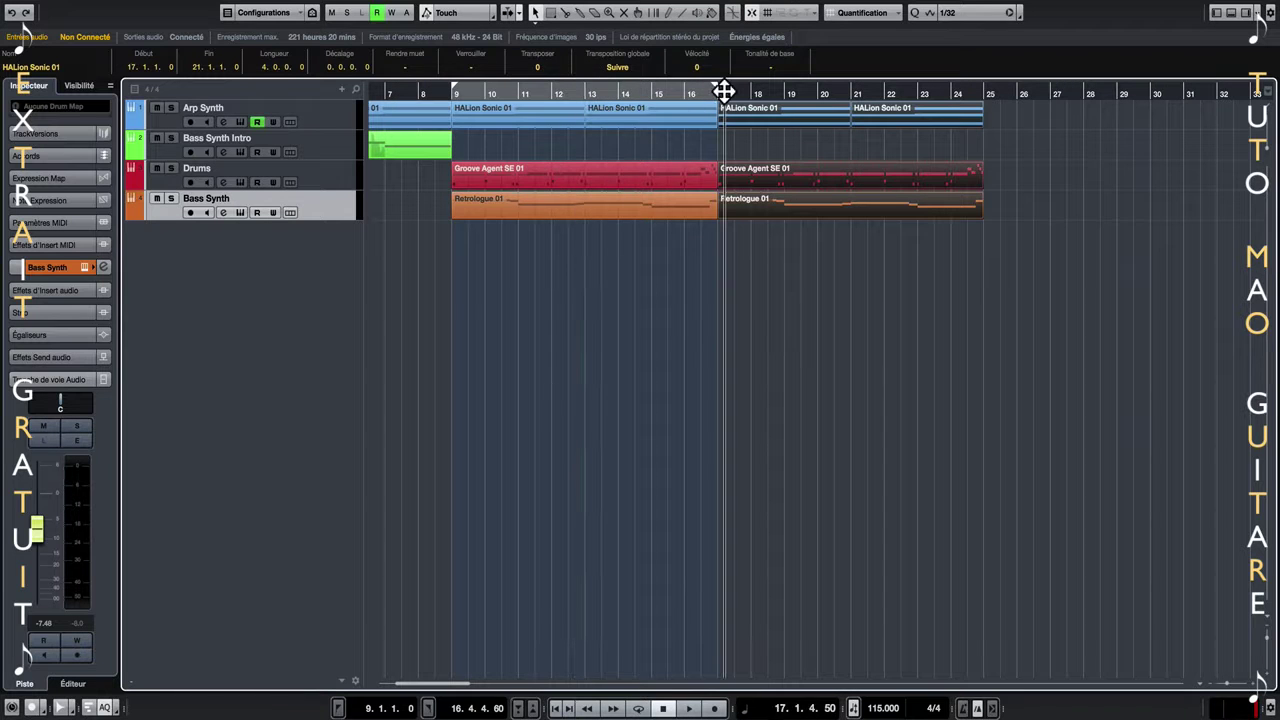
pyautogui.keyDown('super'); pyautogui.click(986, 96); pyautogui.keyUp('super')
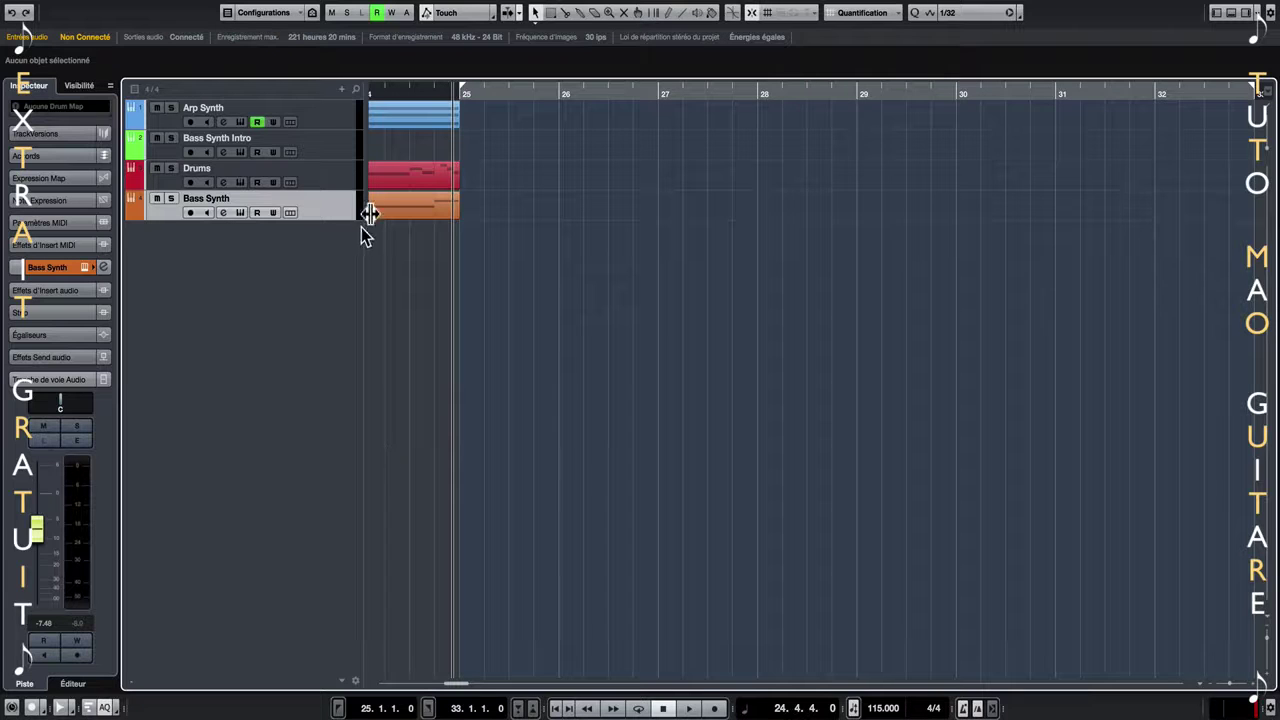
pyautogui.click(338, 180)
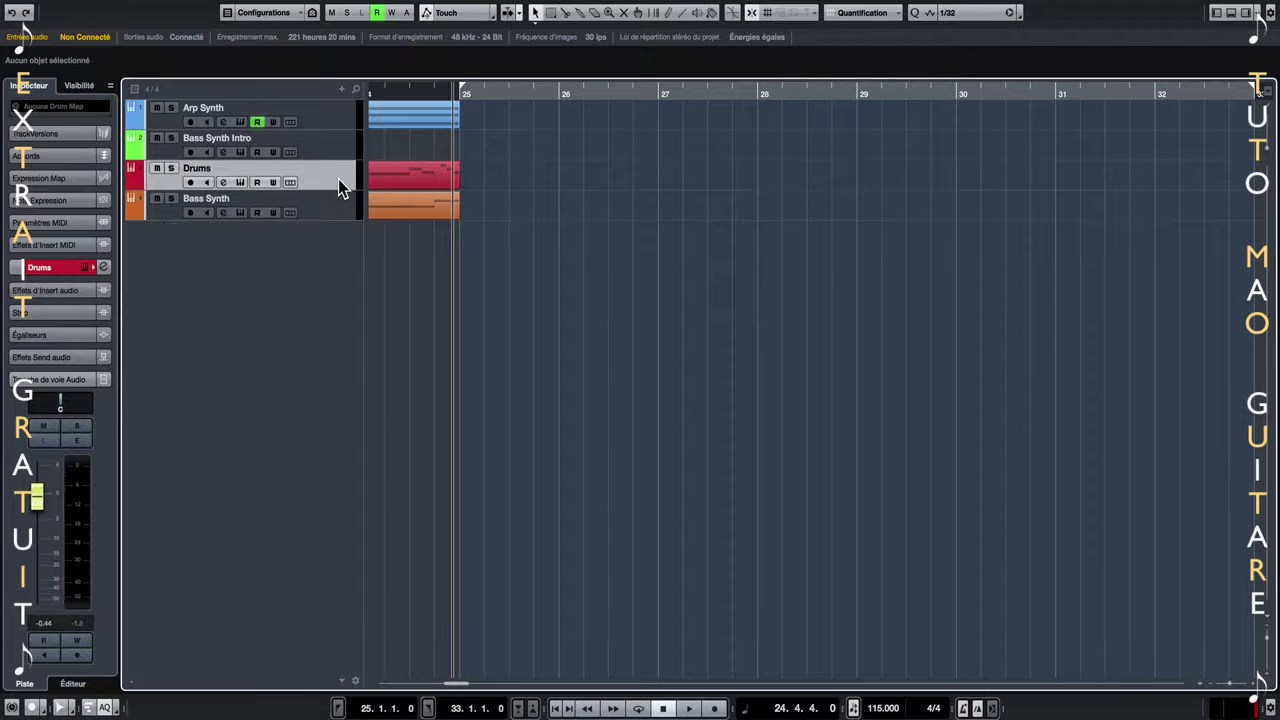
pyautogui.click(190, 183)
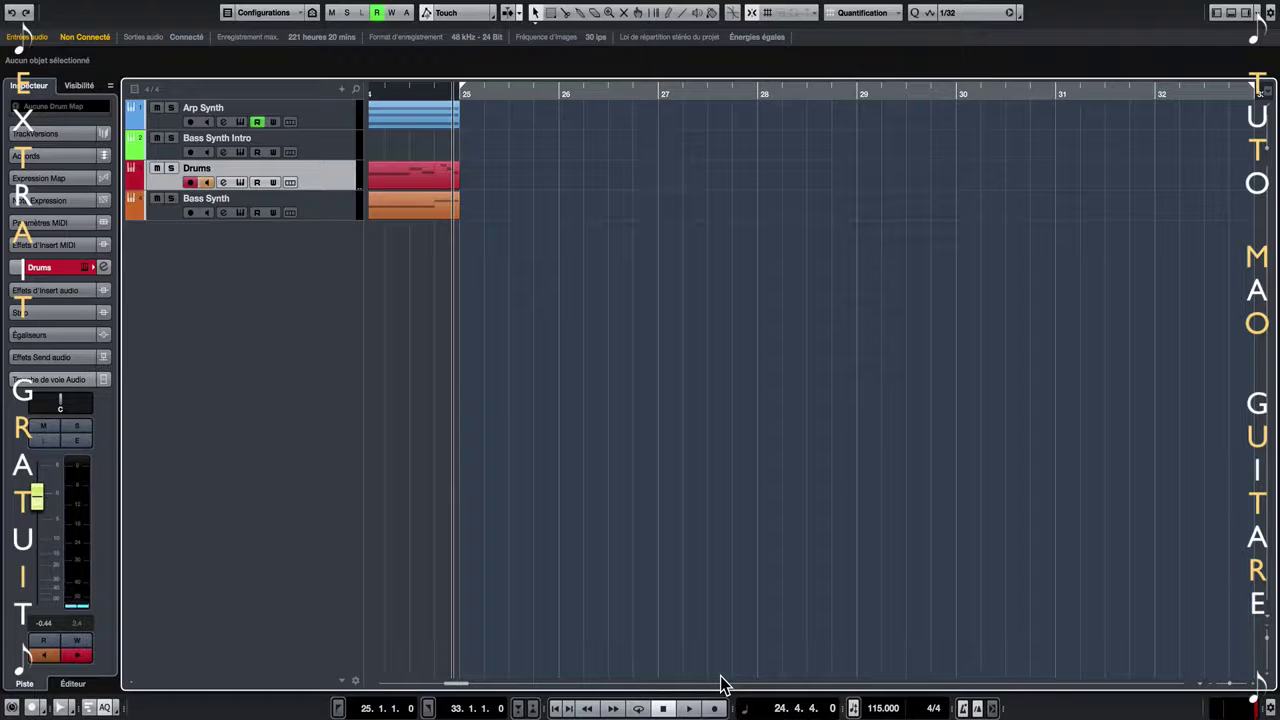
pyautogui.click(716, 708)
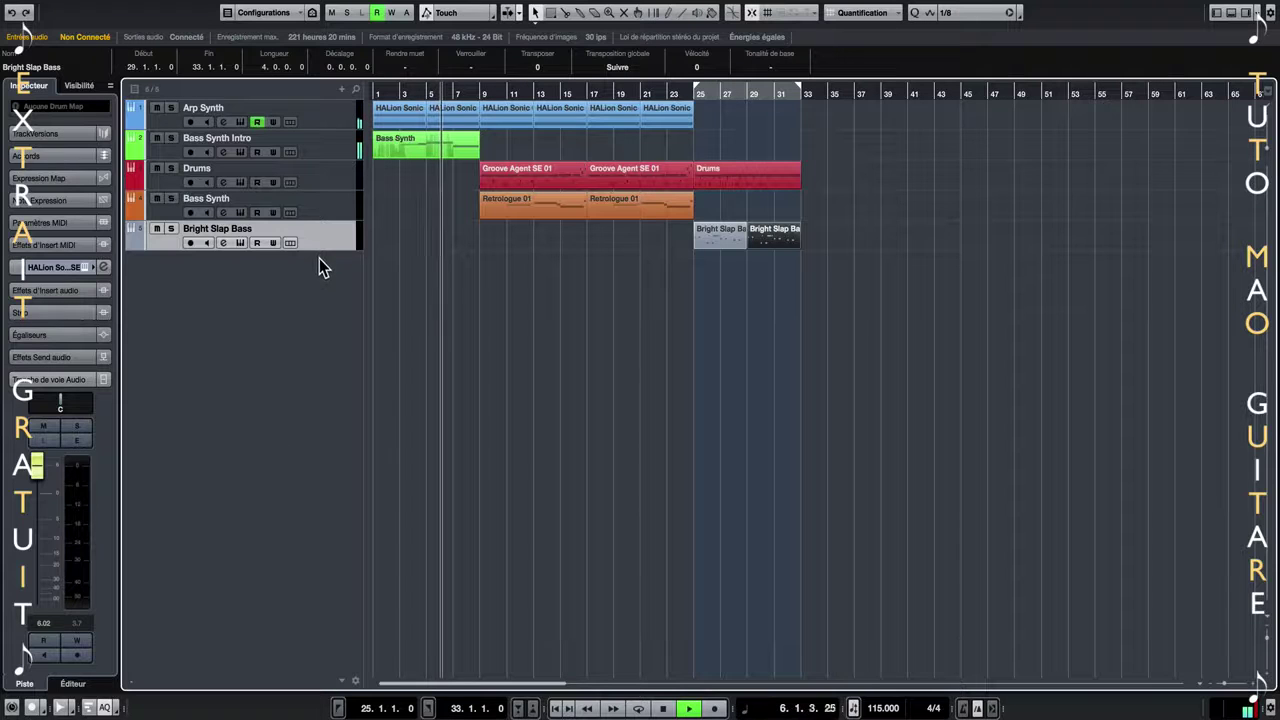
# - Lower the Bright Slap Bass track's volume to -0.44 during playback
pyautogui.moveTo(37, 466); pyautogui.dragTo(36, 505)
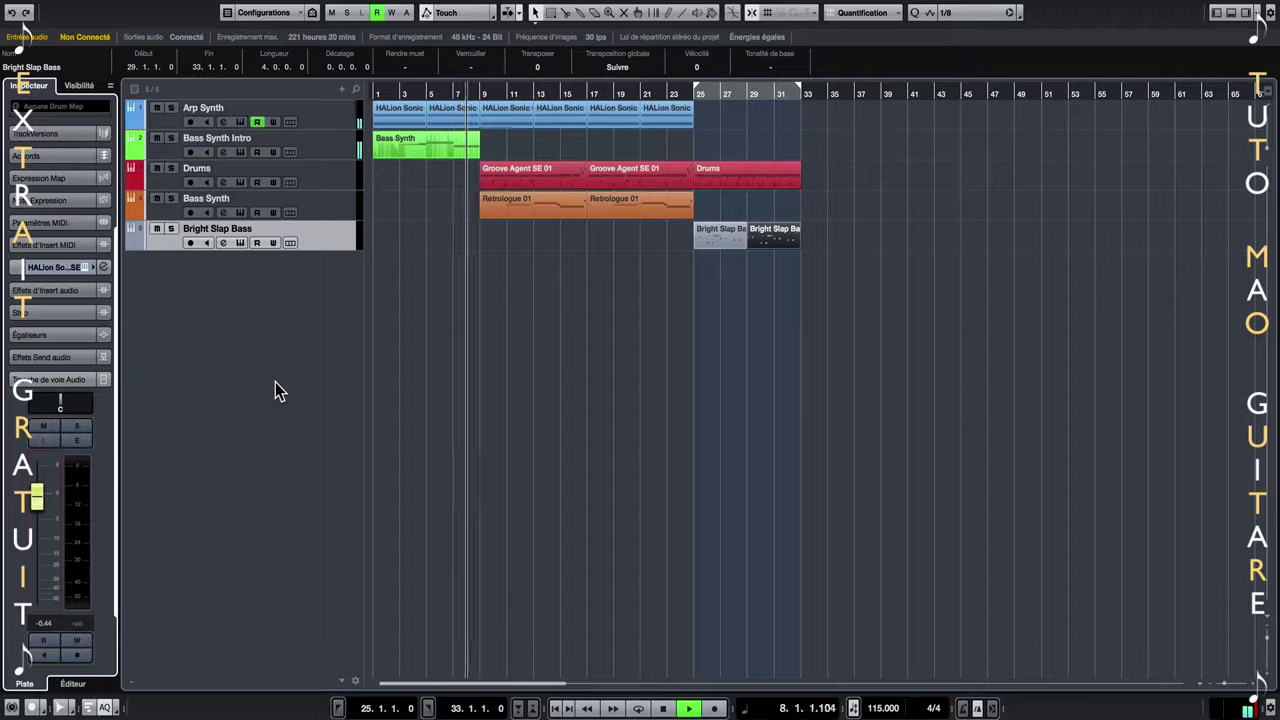